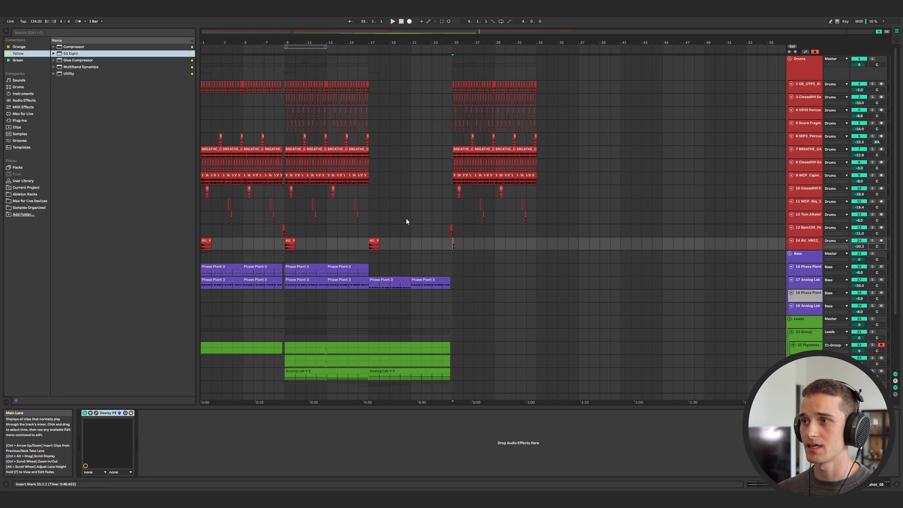
Review the drum clips across the drum tracks from bar 25 to bar 33 by selecting them.
{"action": "left_click_drag", "start_coordinate": [453, 190], "coordinate": [536, 84]}
{"action": "left_click_drag", "start_coordinate": [533, 228], "coordinate": [453, 87]}
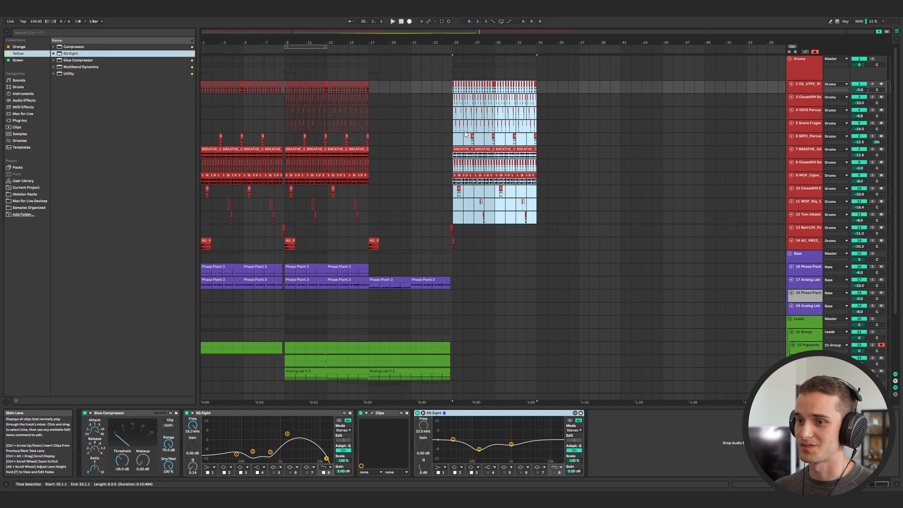
{"action": "left_click_drag", "start_coordinate": [453, 214], "coordinate": [538, 85]}
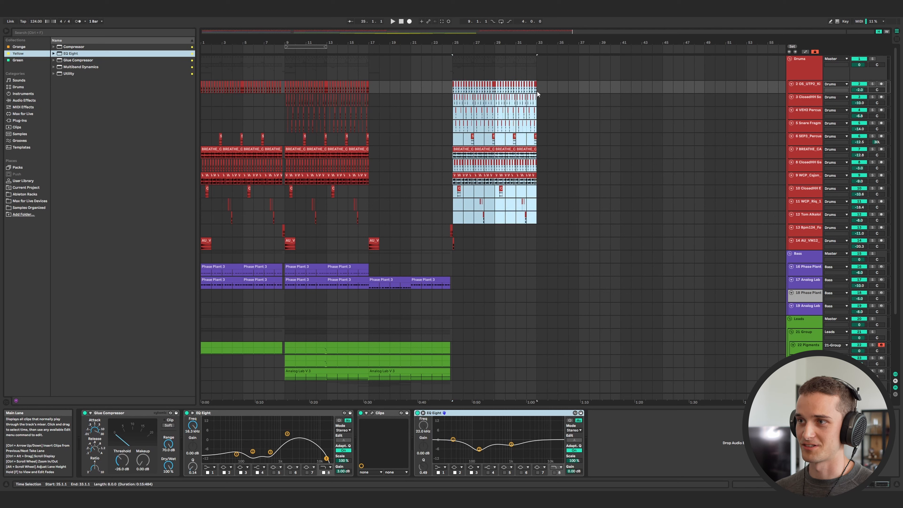
{"action": "left_click", "coordinate": [369, 247]}
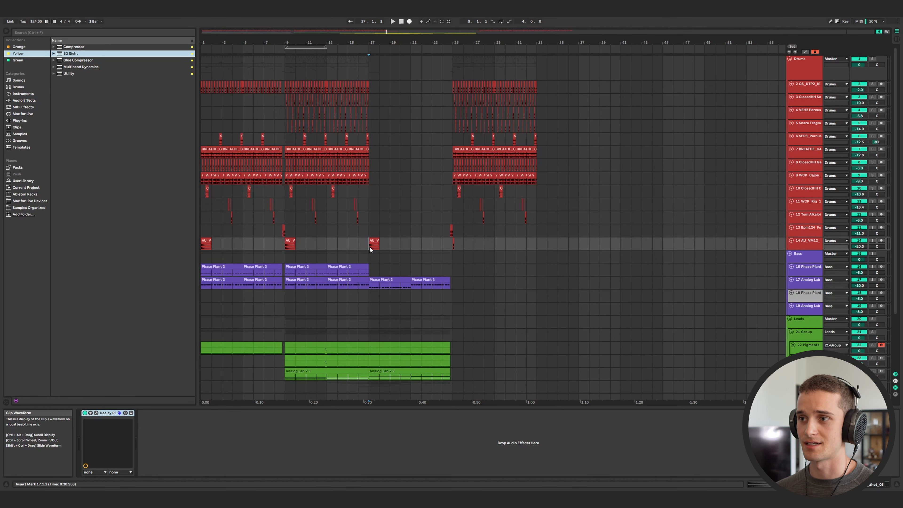
Set the playback start to the beginning of the arrangement and start playback.
{"action": "scroll", "coordinate": [384, 230], "scroll_direction": "down", "scroll_amount": 3}
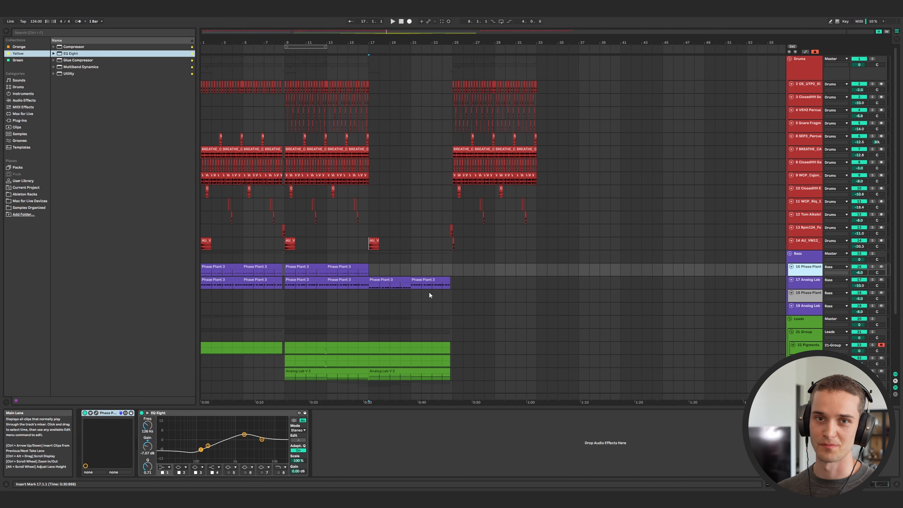
{"action": "left_click", "coordinate": [209, 249]}
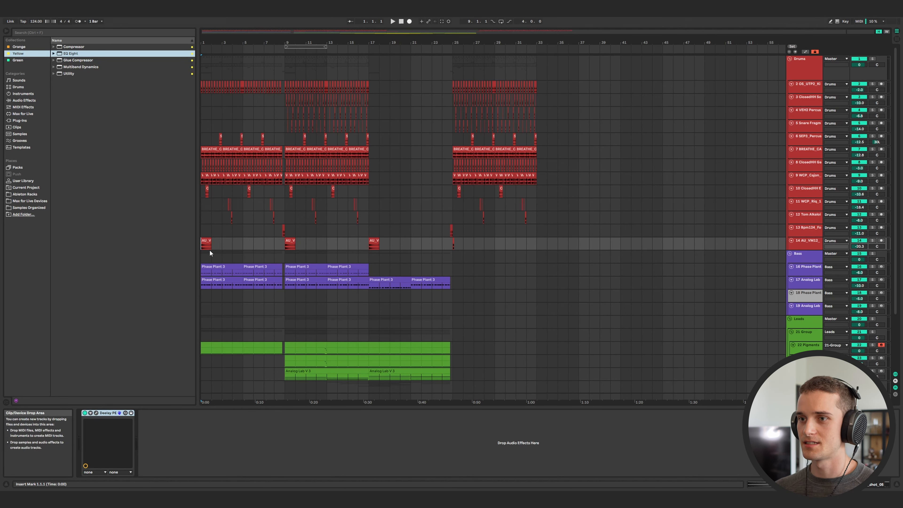
{"action": "key", "text": "space"}
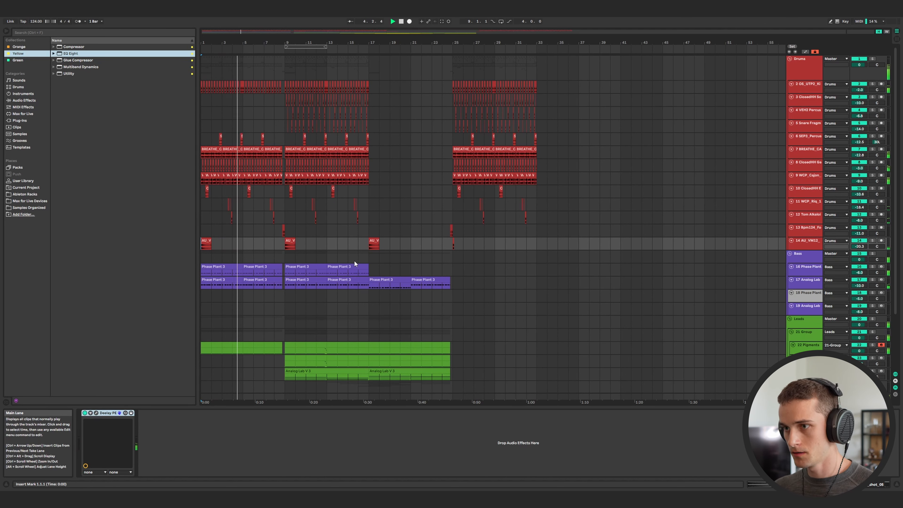
{"action": "scroll", "coordinate": [354, 261], "scroll_direction": "down", "scroll_amount": 1}
{"action": "scroll", "coordinate": [354, 261], "scroll_direction": "up", "scroll_amount": 1}
{"action": "scroll", "coordinate": [354, 263], "scroll_direction": "down", "scroll_amount": 1}
{"action": "scroll", "coordinate": [354, 263], "scroll_direction": "up", "scroll_amount": 1}
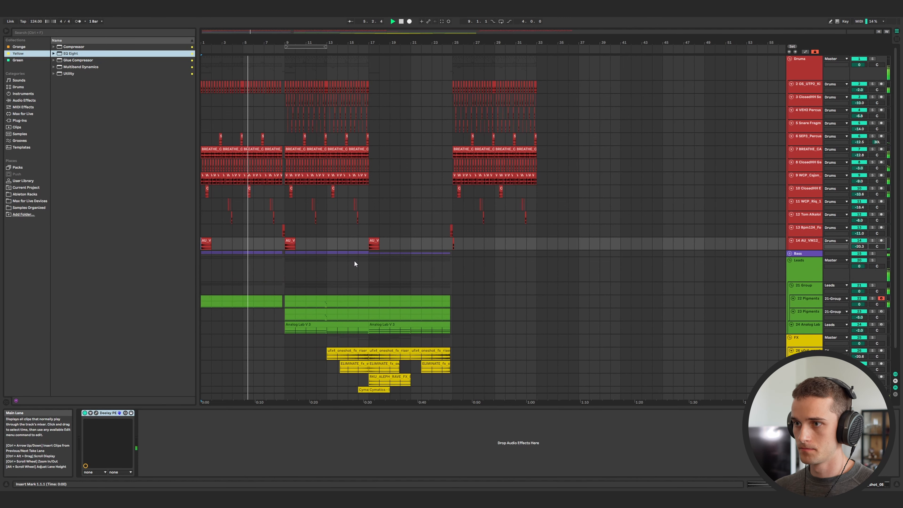
{"action": "scroll", "coordinate": [354, 263], "scroll_direction": "down", "scroll_amount": 1}
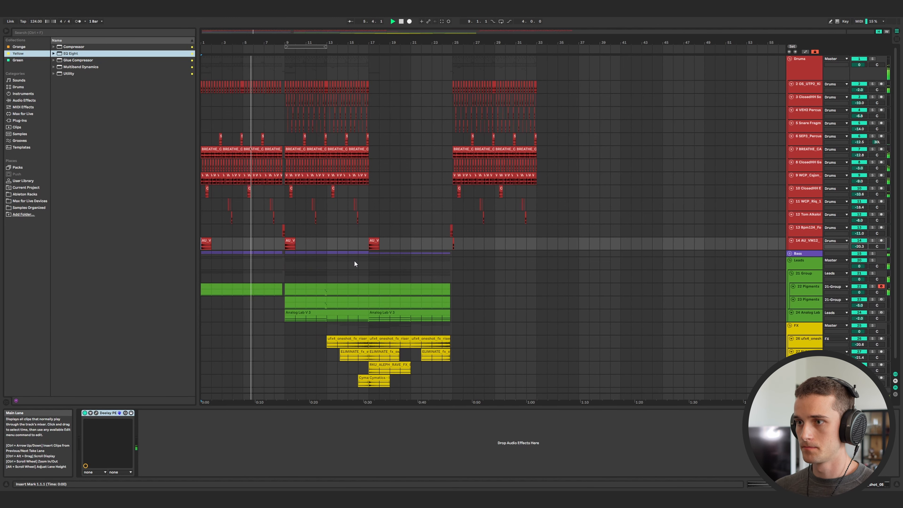
{"action": "left_click", "coordinate": [790, 254]}
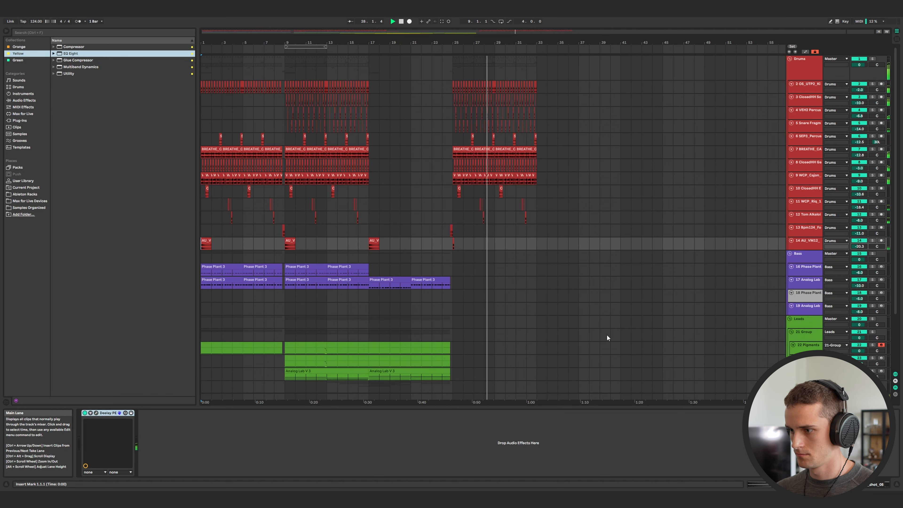
Review the drum clips between bars 25 and 33, then solo the Drums group track.
{"action": "left_click_drag", "start_coordinate": [454, 84], "coordinate": [526, 167]}
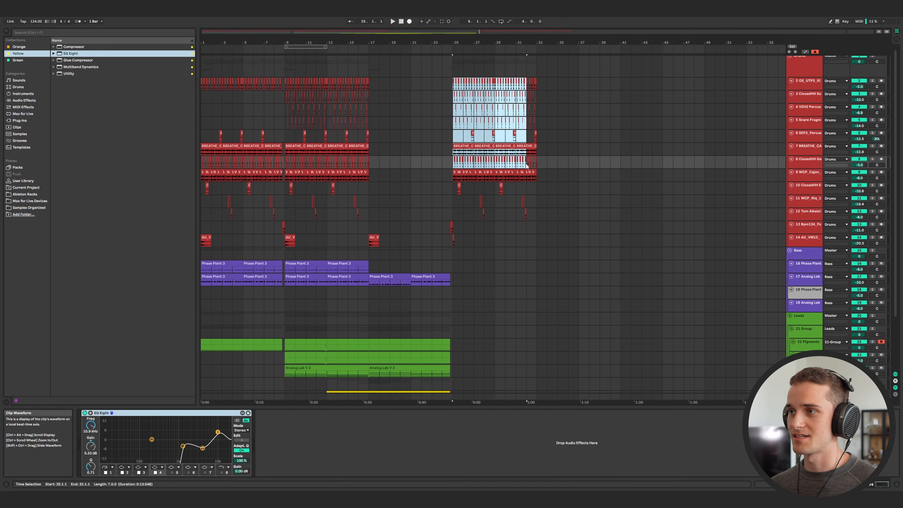
{"action": "left_click_drag", "start_coordinate": [456, 243], "coordinate": [536, 82]}
{"action": "left_click", "coordinate": [537, 86]}
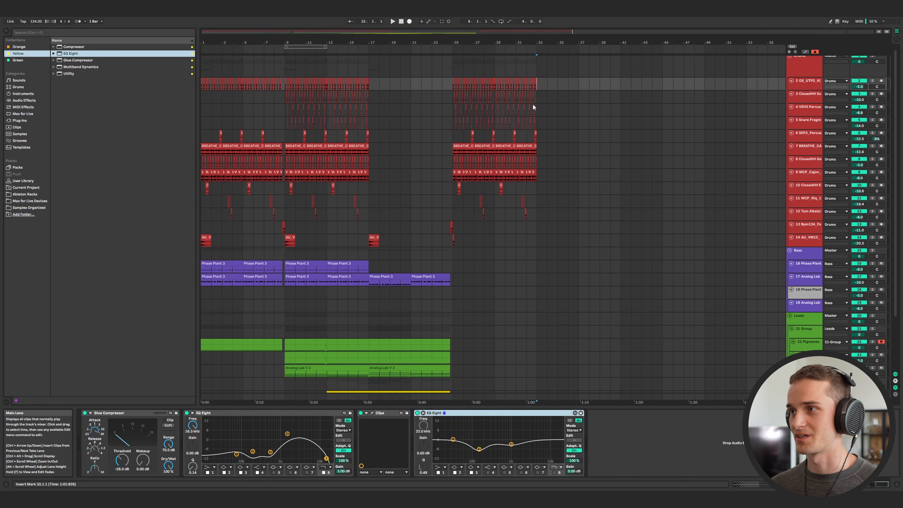
{"action": "left_click", "coordinate": [368, 191]}
{"action": "left_click", "coordinate": [804, 66]}
{"action": "left_click", "coordinate": [874, 60]}
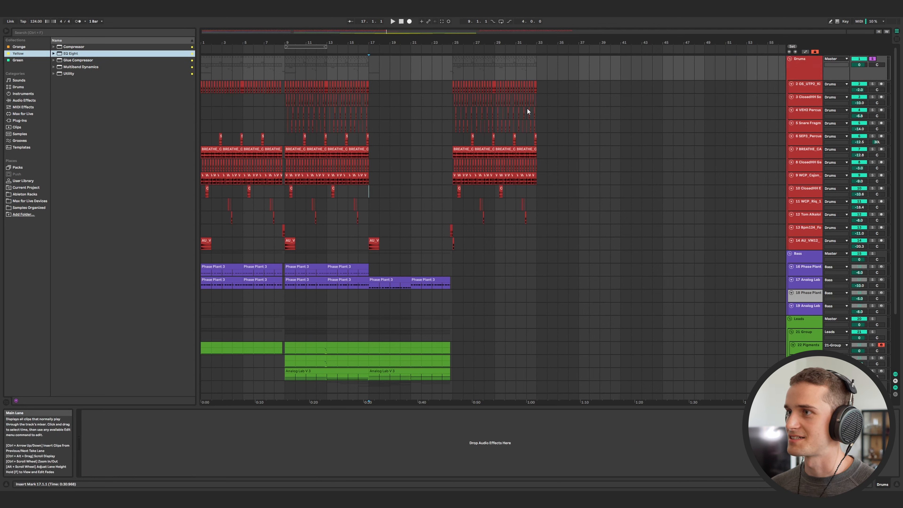
Set the playback position to bar 9 on the kick track and play the soloed drums.
{"action": "left_click", "coordinate": [202, 90]}
{"action": "left_click", "coordinate": [285, 88]}
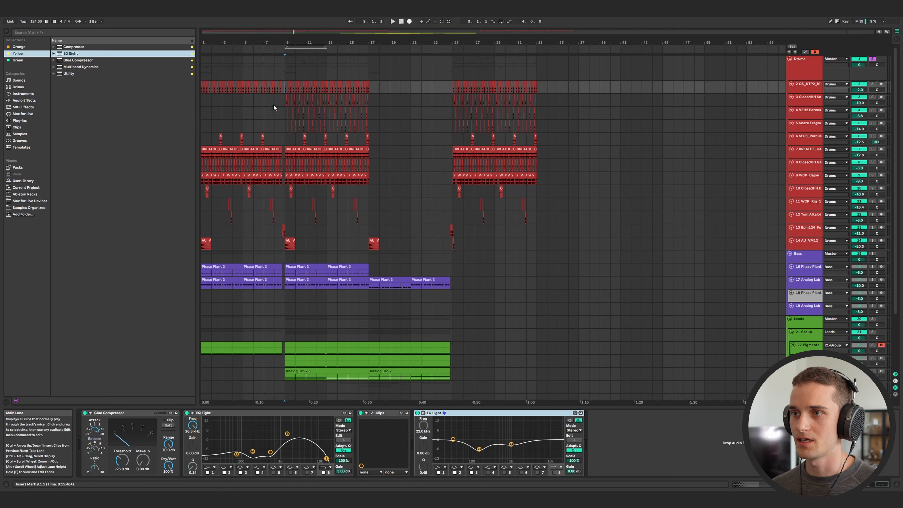
{"action": "left_click_drag", "start_coordinate": [285, 154], "coordinate": [305, 154]}
{"action": "left_click", "coordinate": [286, 142]}
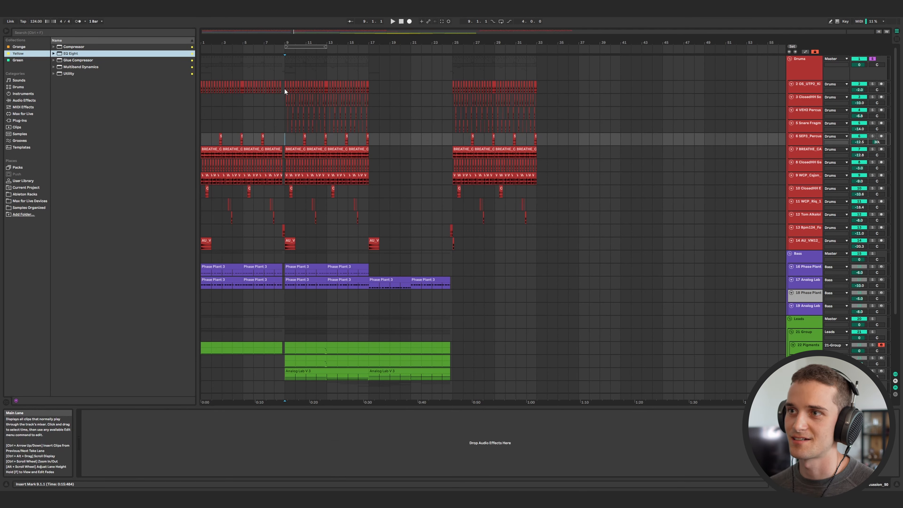
{"action": "left_click", "coordinate": [284, 88]}
{"action": "key", "text": "space"}
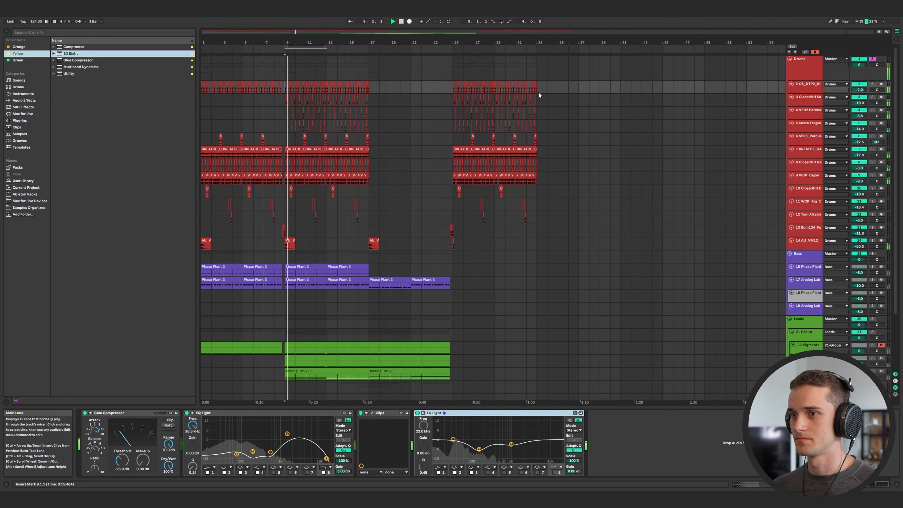
Open the Clips plug-in window on the kick track, reposition it, and close it.
{"action": "left_click", "coordinate": [812, 70]}
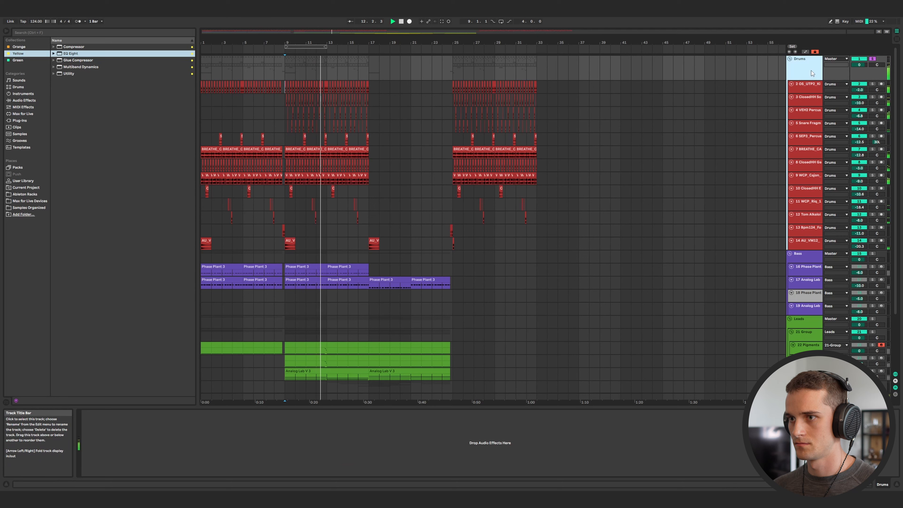
{"action": "left_click", "coordinate": [279, 93]}
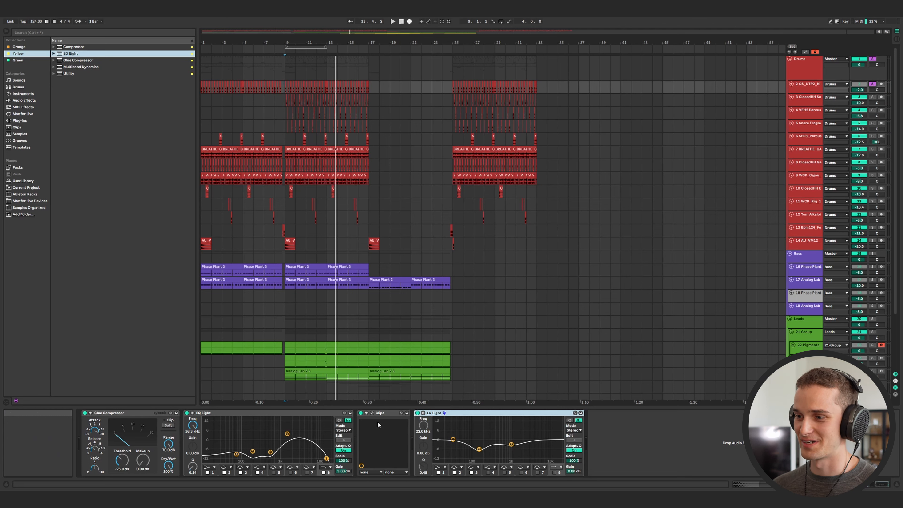
{"action": "left_click", "coordinate": [372, 413]}
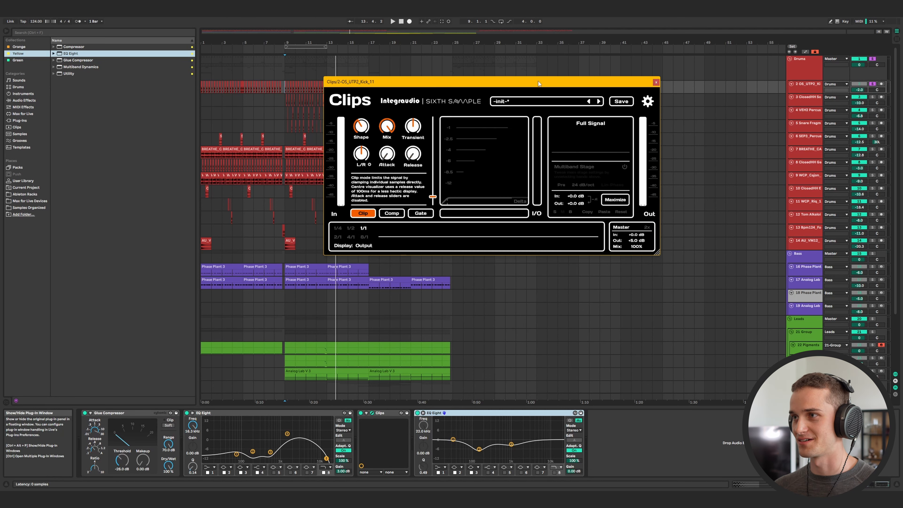
{"action": "left_click_drag", "start_coordinate": [539, 83], "coordinate": [514, 102]}
{"action": "left_click_drag", "start_coordinate": [604, 101], "coordinate": [578, 106]}
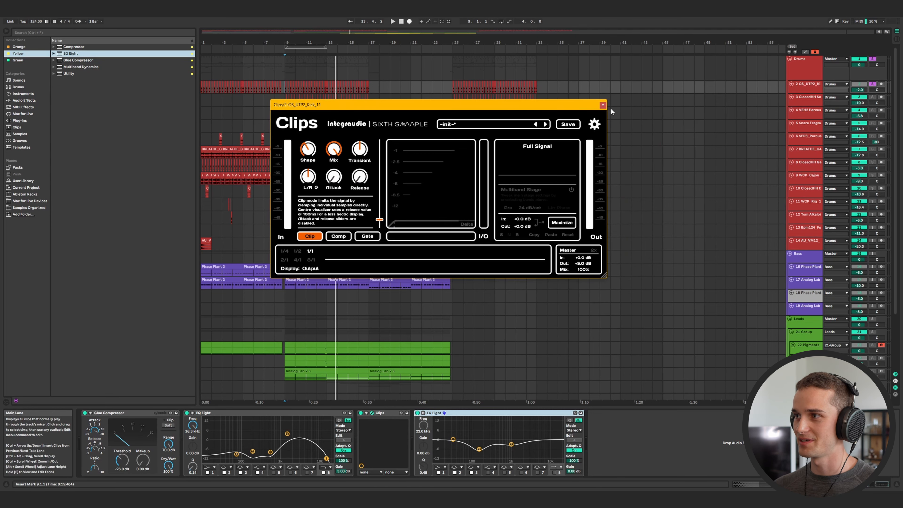
{"action": "left_click", "coordinate": [604, 105]}
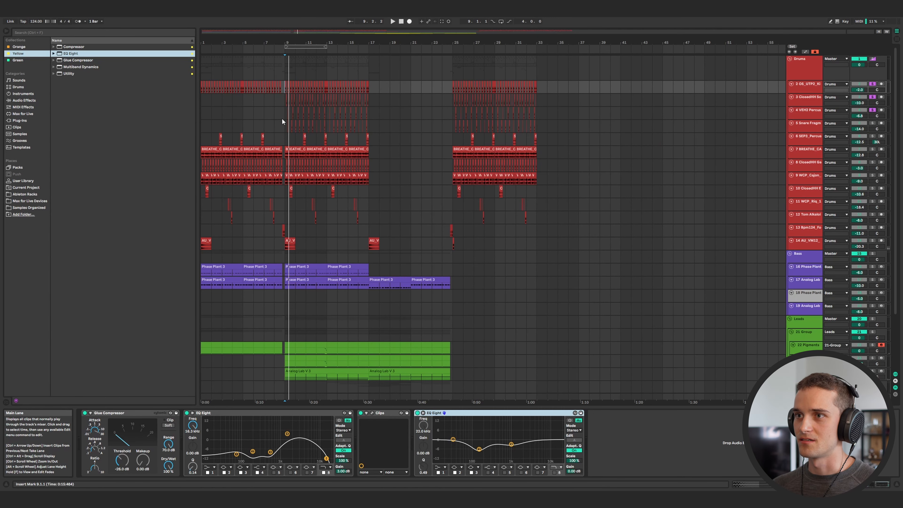
Solo another drum track, zoom into the section around bar 9, and play it back.
{"action": "left_click", "coordinate": [286, 101]}
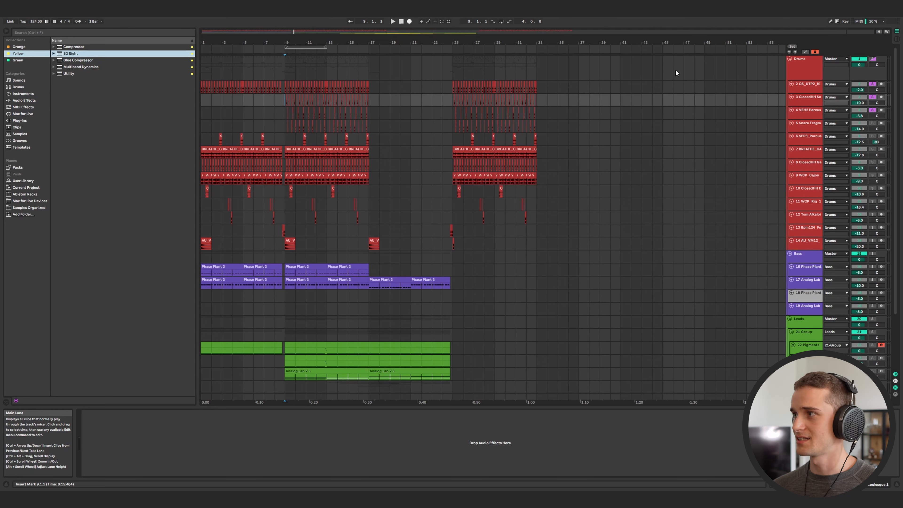
{"action": "left_click", "coordinate": [872, 123]}
{"action": "left_click", "coordinate": [807, 113]}
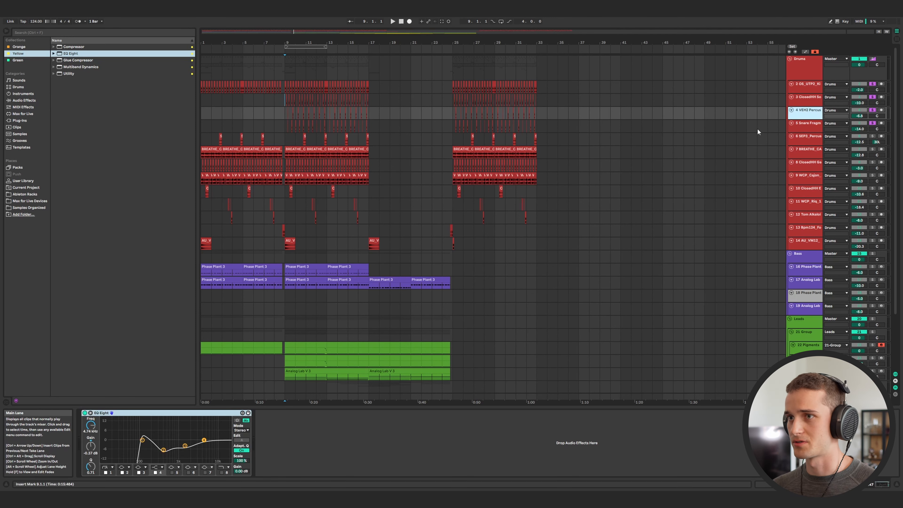
{"action": "scroll", "coordinate": [350, 122], "scroll_direction": "up", "scroll_amount": 5}
{"action": "key", "text": "Up"}
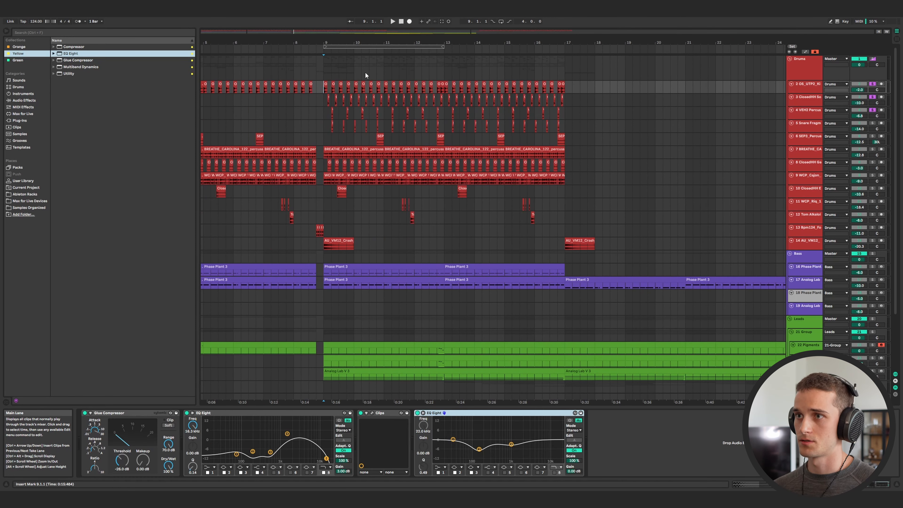
{"action": "key", "text": "space"}
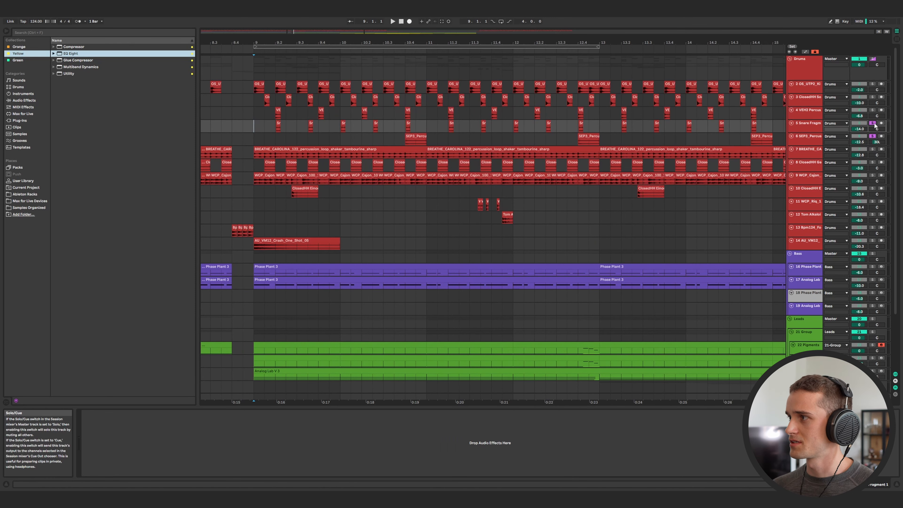
Toggle the snare track's solo and audition its clip at bar 9.
{"action": "left_click", "coordinate": [873, 123]}
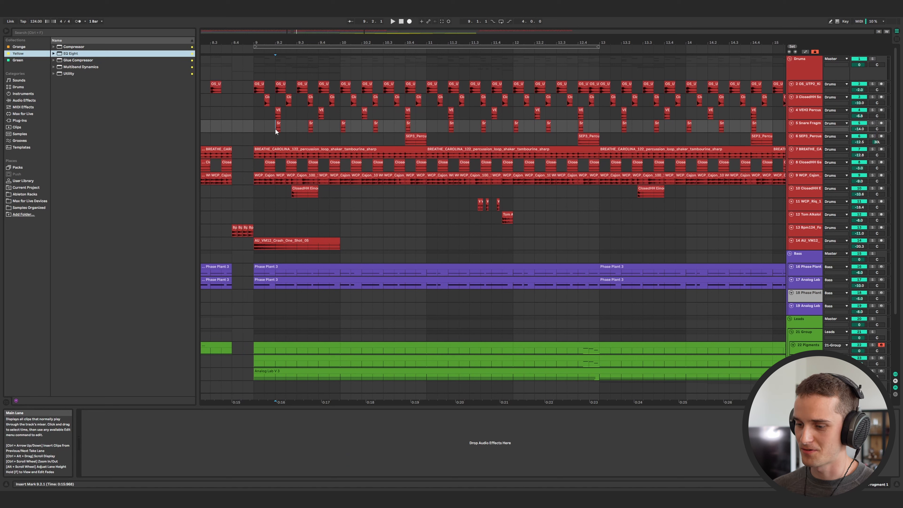
{"action": "mouse_move", "coordinate": [276, 128]}
{"action": "left_mouse_down"}
{"action": "mouse_move", "coordinate": [292, 131]}
{"action": "mouse_move", "coordinate": [238, 130]}
{"action": "mouse_move", "coordinate": [265, 127]}
{"action": "left_mouse_up"}
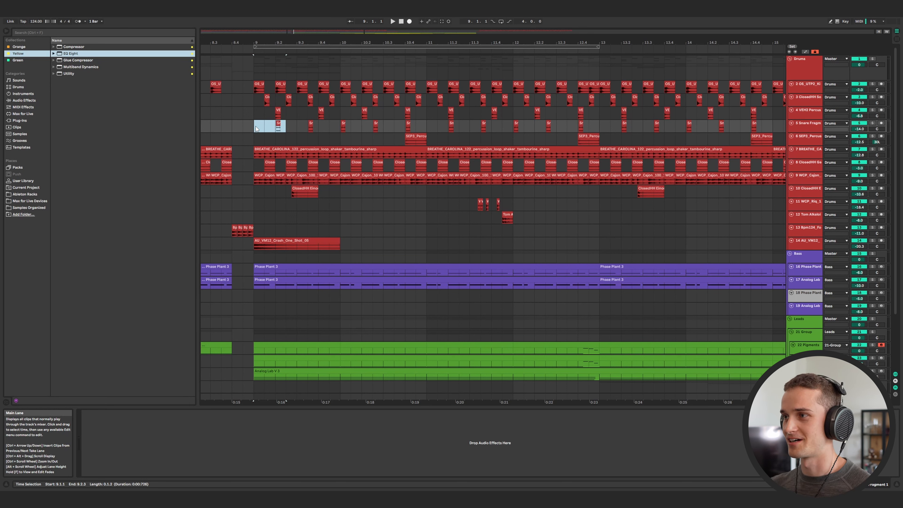
{"action": "left_click", "coordinate": [255, 126]}
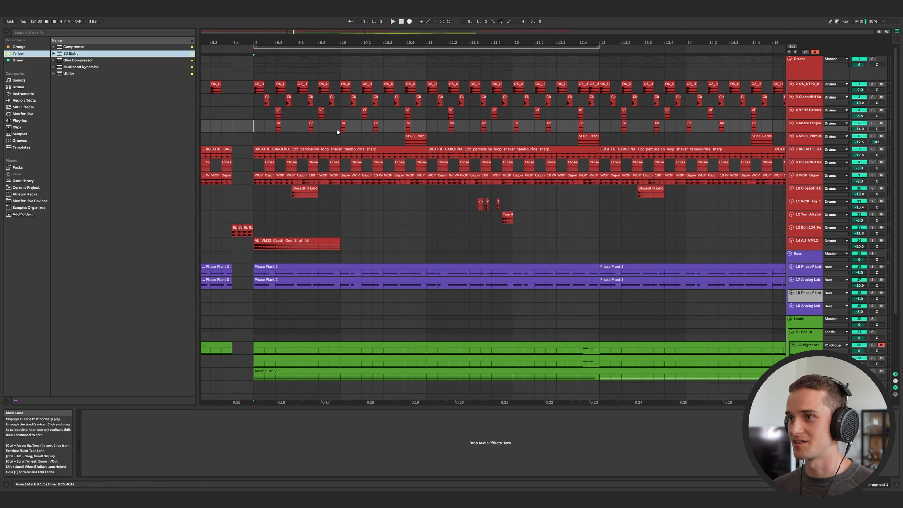
{"action": "left_click", "coordinate": [872, 123]}
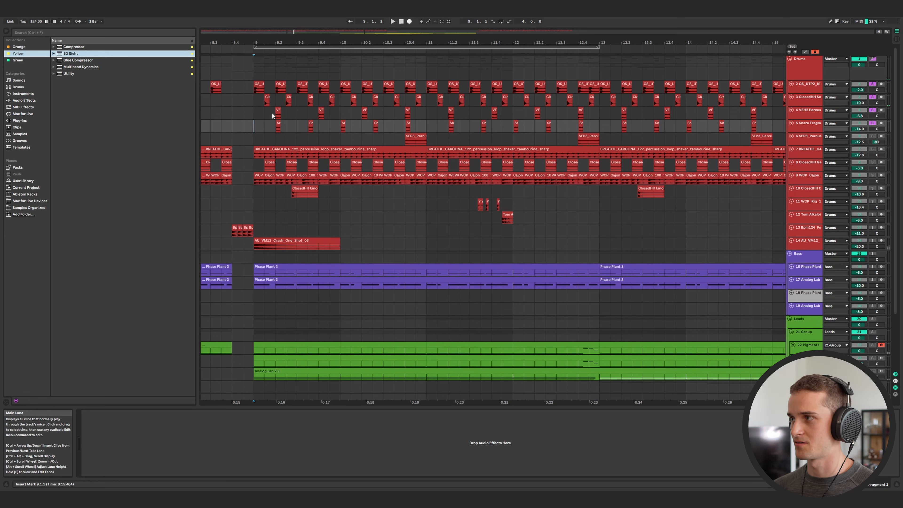
{"action": "key", "text": "space"}
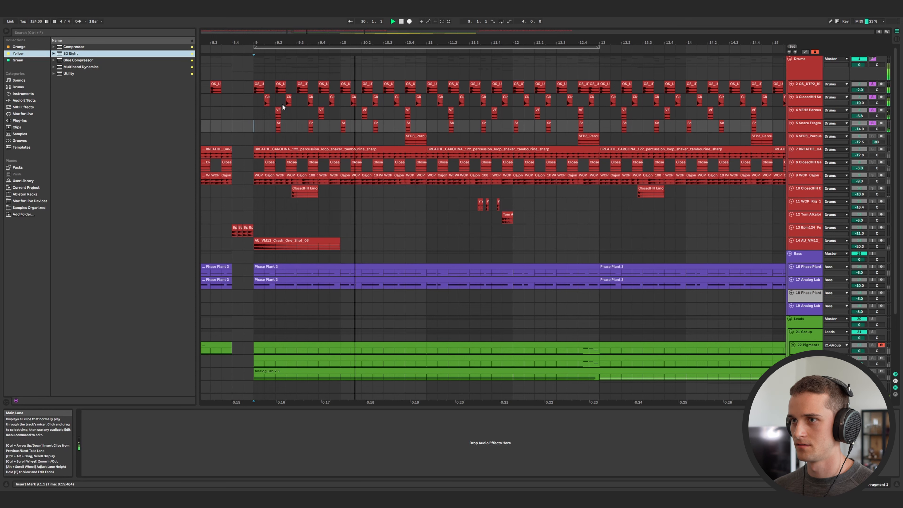
Solo the SEP3 percussion track and play it back from around bar 10.4.
{"action": "left_click", "coordinate": [873, 136]}
{"action": "key", "text": "space"}
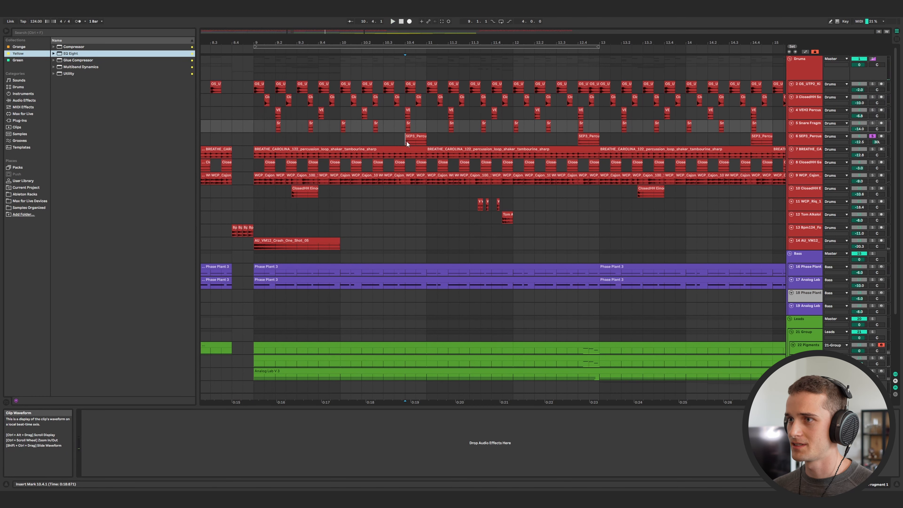
{"action": "left_click", "coordinate": [406, 140]}
{"action": "key", "text": "space"}
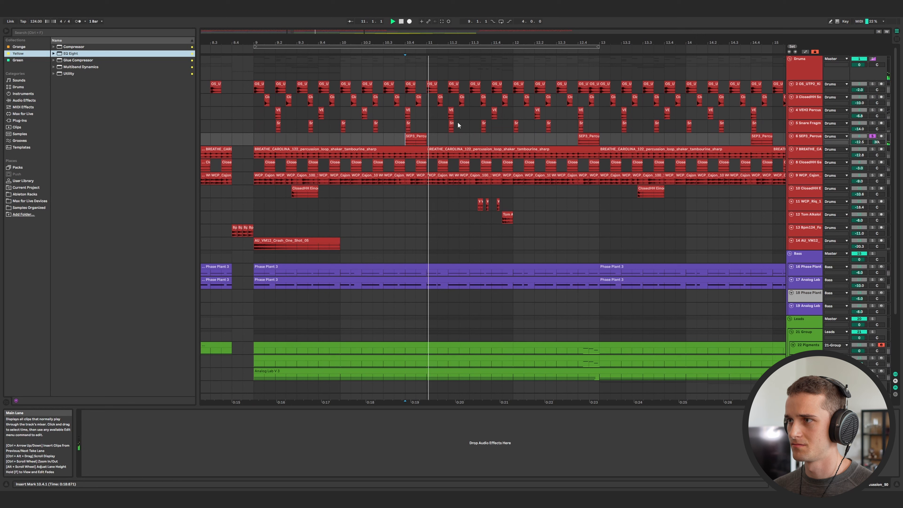
{"action": "key", "text": "space"}
{"action": "key", "text": "space"}
Solo the BREATHE percussion track and play from bar 9 on the closed hi-hat track.
{"action": "key", "text": "space"}
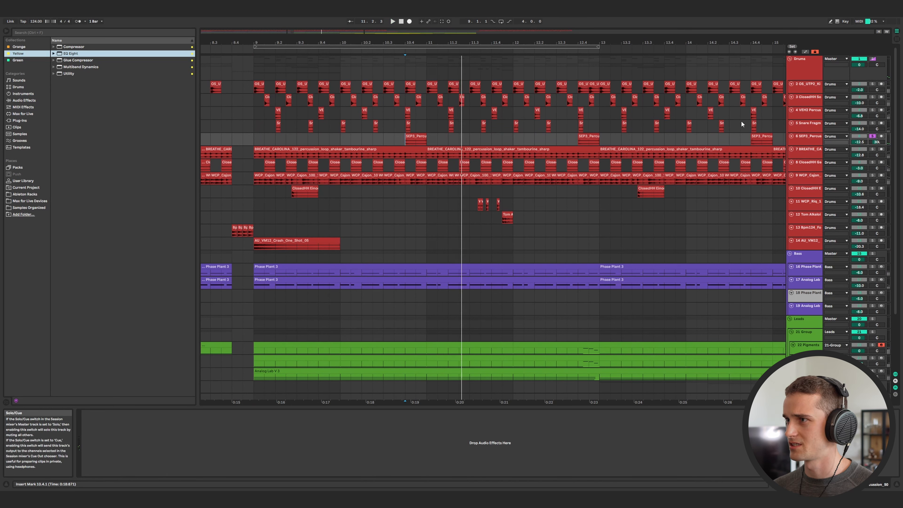
{"action": "left_click", "coordinate": [873, 149]}
{"action": "key", "text": "space"}
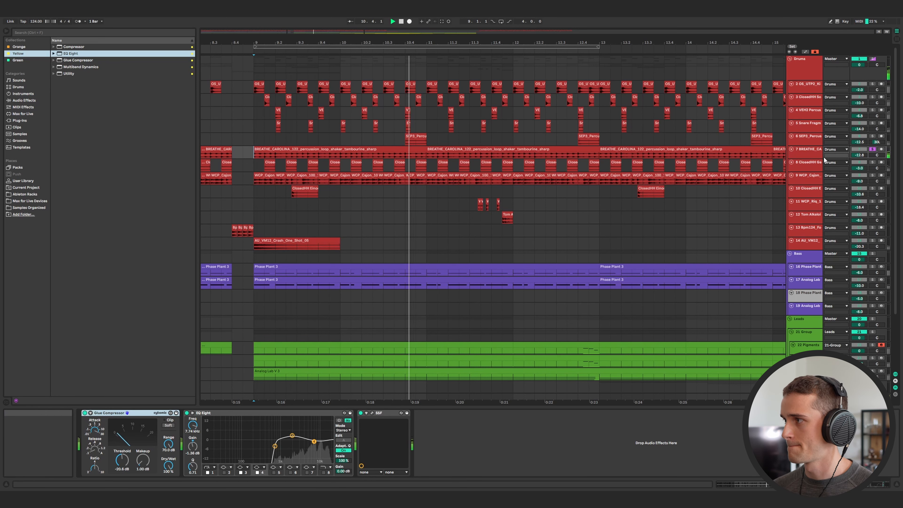
{"action": "left_click", "coordinate": [252, 165]}
{"action": "key", "text": "space"}
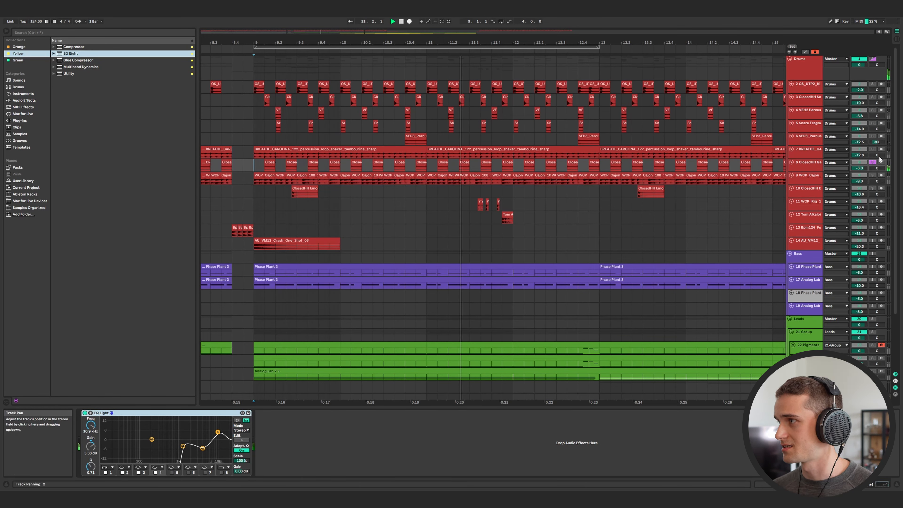
Select the WCP Cajon track's clip range from bar 9 to about bar 13.
{"action": "left_click", "coordinate": [259, 182]}
{"action": "left_click_drag", "start_coordinate": [352, 177], "coordinate": [609, 183]}
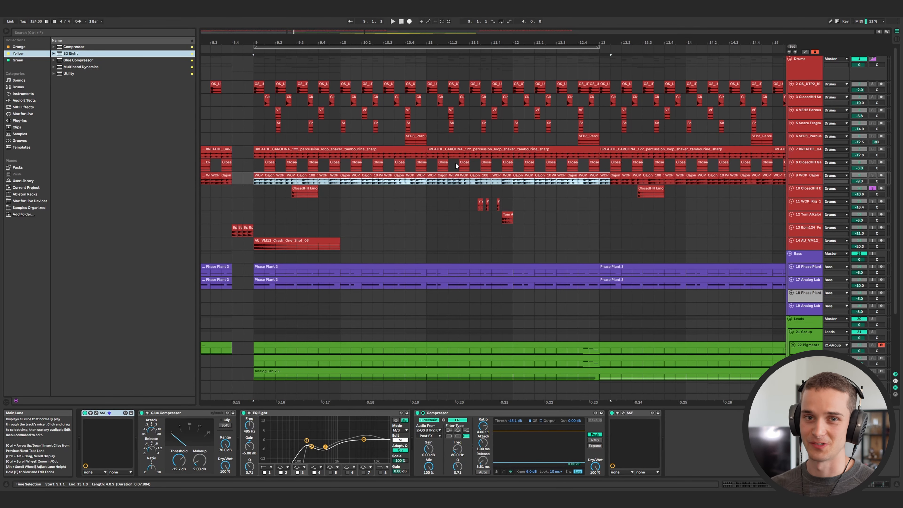
Select the closed hi-hat clip on track 10 and start playback from it.
{"action": "scroll", "coordinate": [291, 194], "scroll_direction": "up", "scroll_amount": 4}
{"action": "left_click", "coordinate": [291, 193]}
{"action": "key", "text": "space"}
{"action": "scroll", "coordinate": [292, 249], "scroll_direction": "down", "scroll_amount": 4}
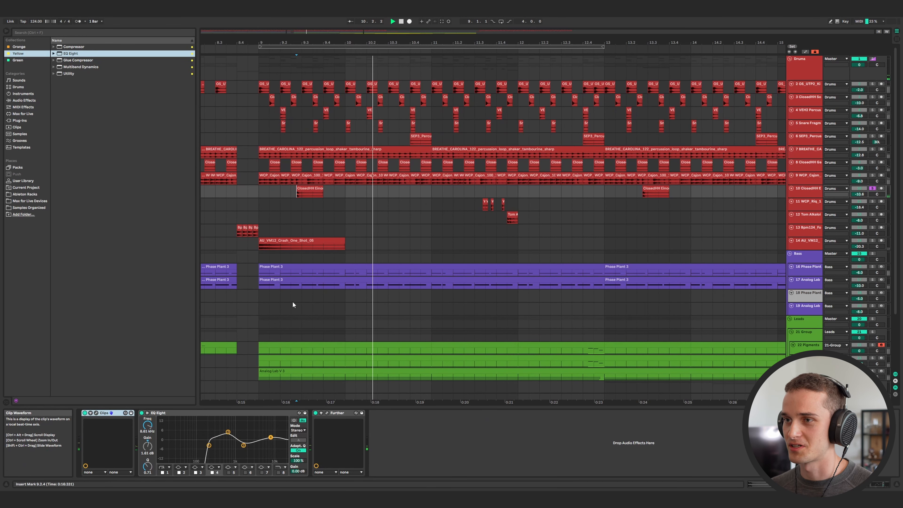
Solo the track 10 closed hi-hat track and play it back from around bar 9.
{"action": "left_click", "coordinate": [326, 413]}
{"action": "left_click_drag", "start_coordinate": [350, 76], "coordinate": [454, 77]}
{"action": "left_click", "coordinate": [492, 77]}
{"action": "key", "text": "space"}
{"action": "key", "text": "space"}
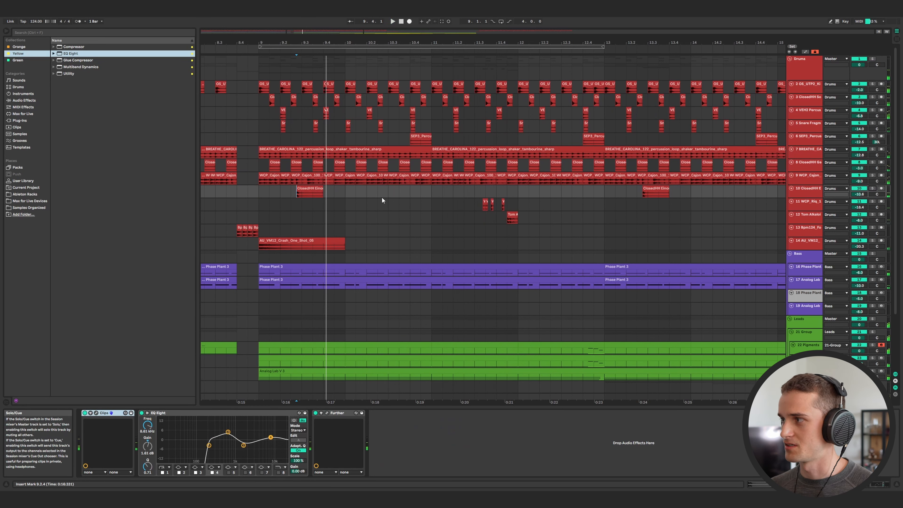
{"action": "left_click", "coordinate": [873, 189]}
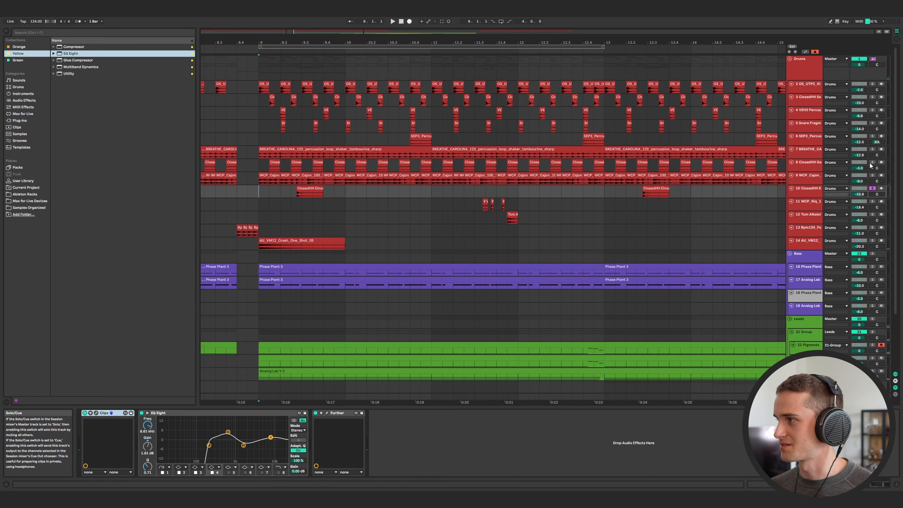
{"action": "key", "text": "space"}
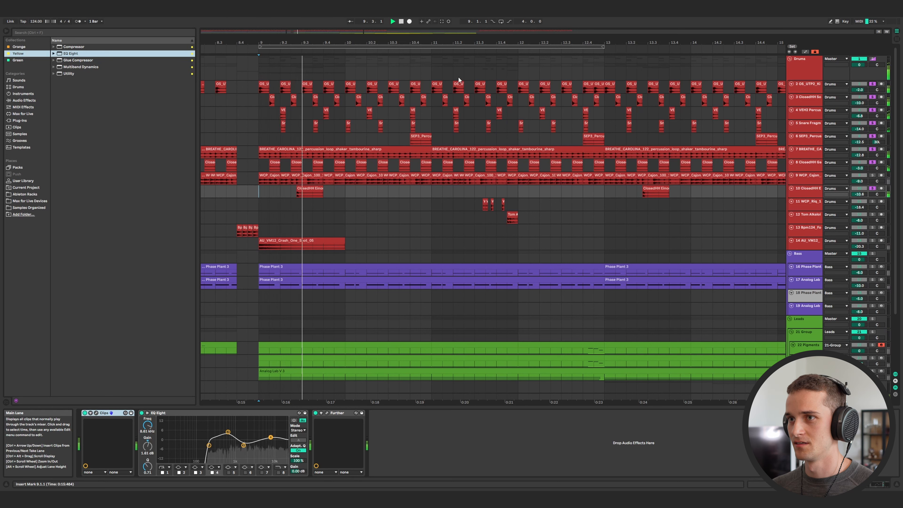
Solo and audition the WCP Rig track 11 and Tom track 12 clips around bar 11.
{"action": "left_click", "coordinate": [463, 204]}
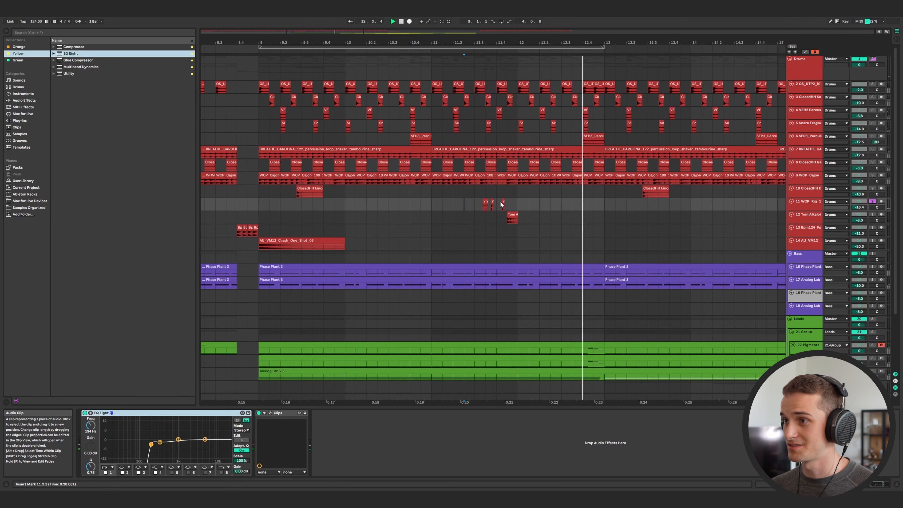
{"action": "left_click", "coordinate": [517, 220]}
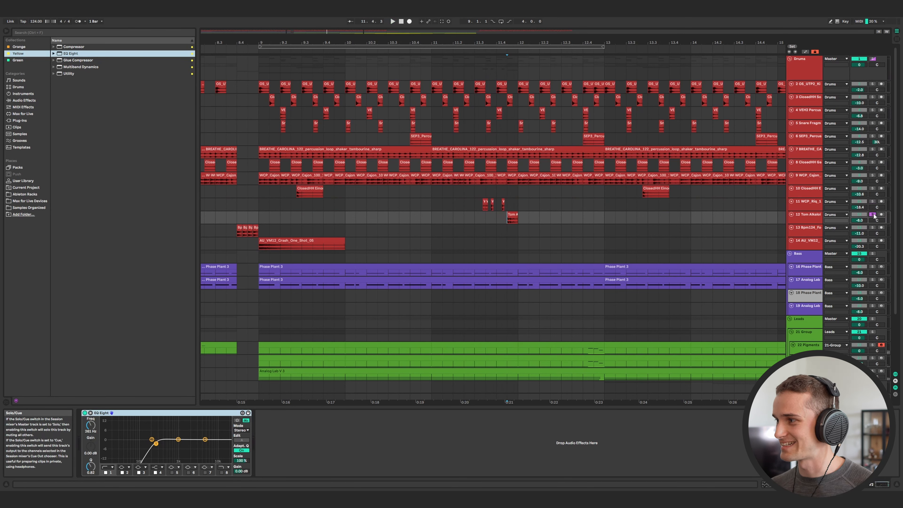
{"action": "key", "text": "space"}
Solo the Bpm124 fill track 13 and play its clip just before bar 9.
{"action": "left_click", "coordinate": [238, 233]}
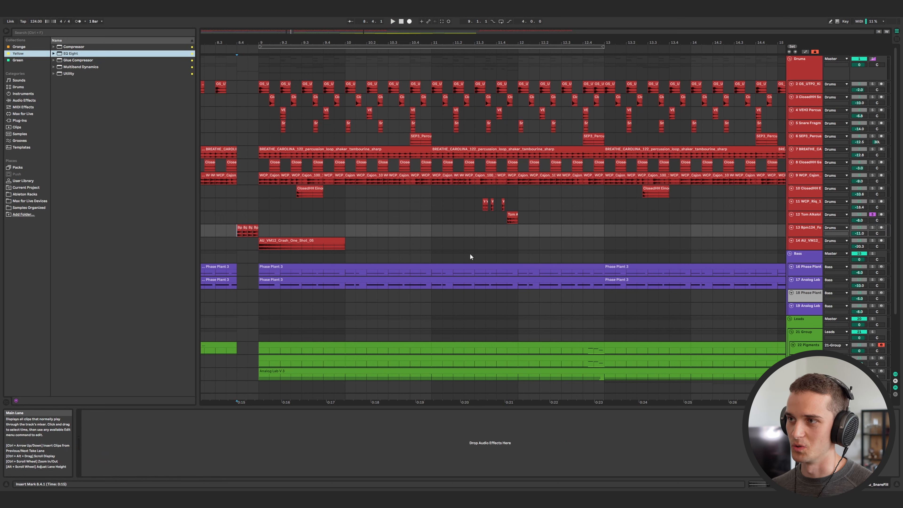
{"action": "left_click", "coordinate": [873, 228]}
{"action": "key", "text": "space"}
{"action": "left_click", "coordinate": [238, 234]}
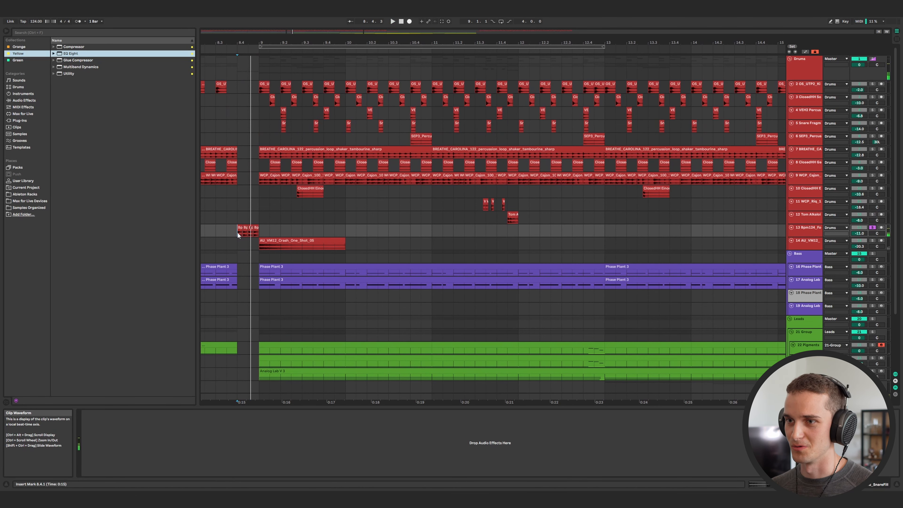
Solo the crash track 14 and play its crash one-shot clip from bar 9.
{"action": "left_click", "coordinate": [873, 241]}
{"action": "left_click", "coordinate": [257, 248]}
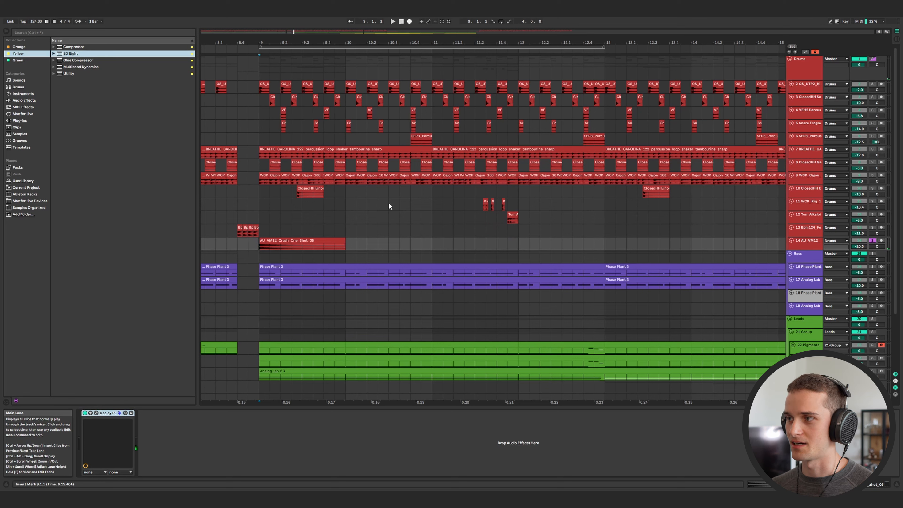
{"action": "key", "text": "space"}
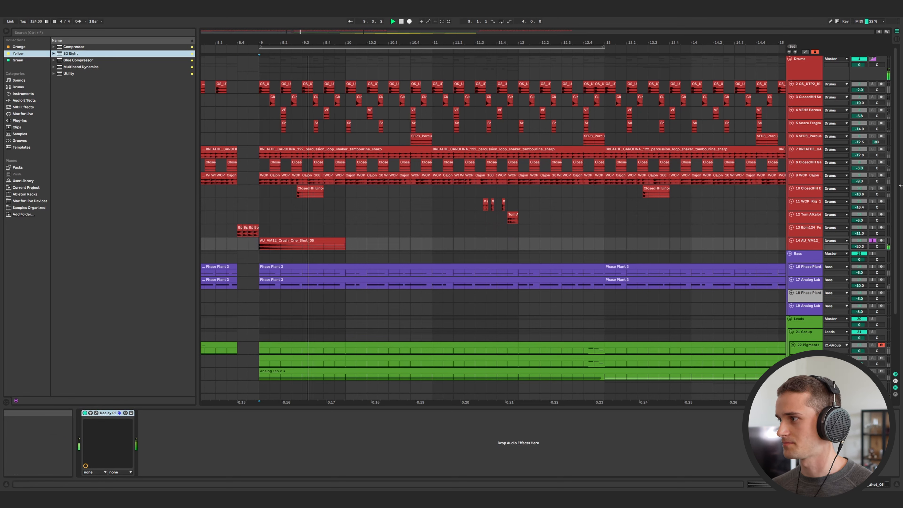
{"action": "key", "text": "space"}
Solo the WCP Cajon track and briefly open its last SSF plugin window.
{"action": "left_click", "coordinate": [872, 175]}
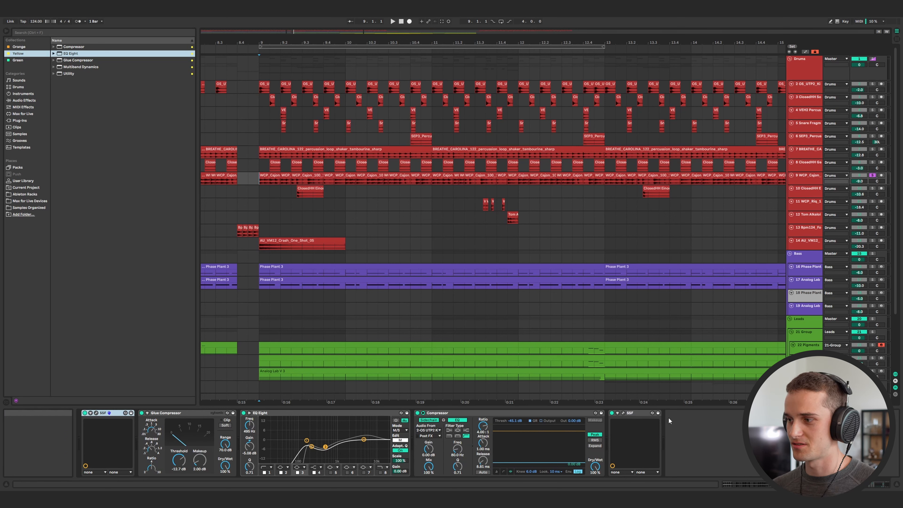
{"action": "left_click", "coordinate": [623, 412]}
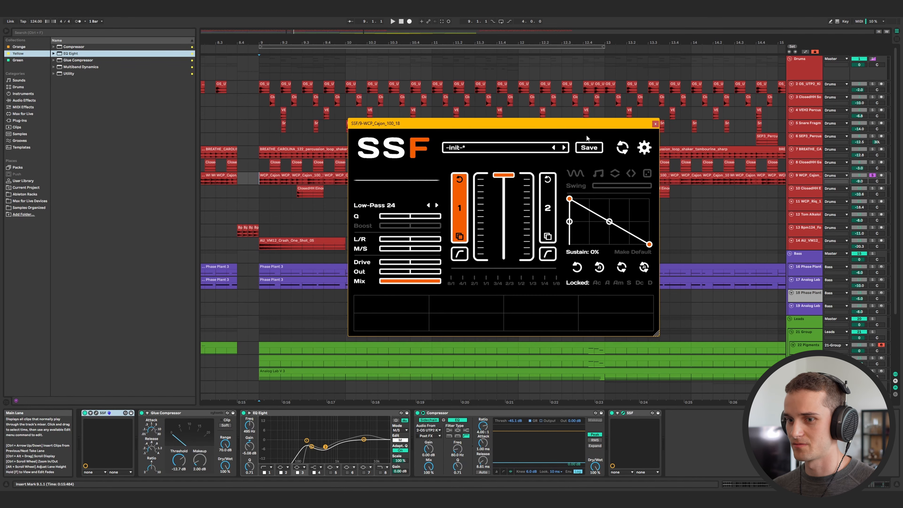
{"action": "left_click", "coordinate": [655, 124]}
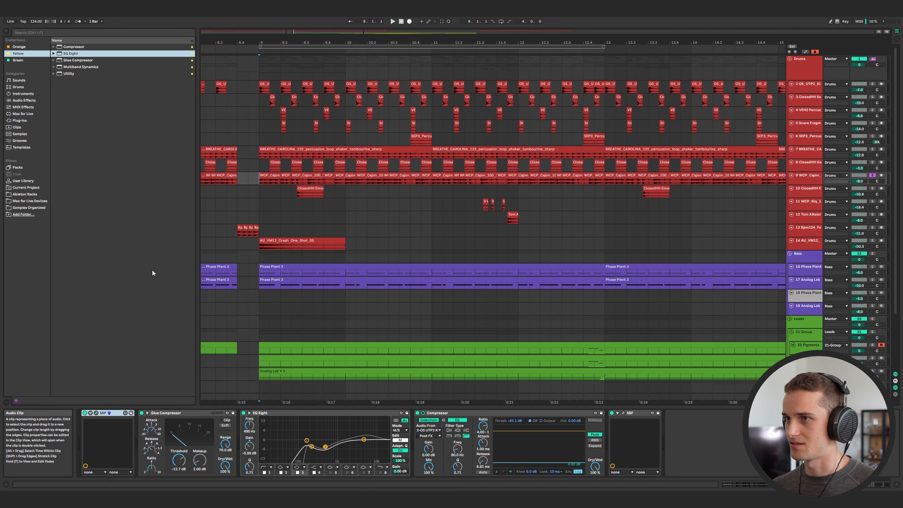
Open the first SSF plugin window on the cajon track and audition it during playback.
{"action": "left_click", "coordinate": [96, 413]}
{"action": "left_click_drag", "start_coordinate": [423, 75], "coordinate": [498, 218]}
{"action": "scroll", "coordinate": [513, 164], "scroll_direction": "down", "scroll_amount": 3, "text": "ctrl"}
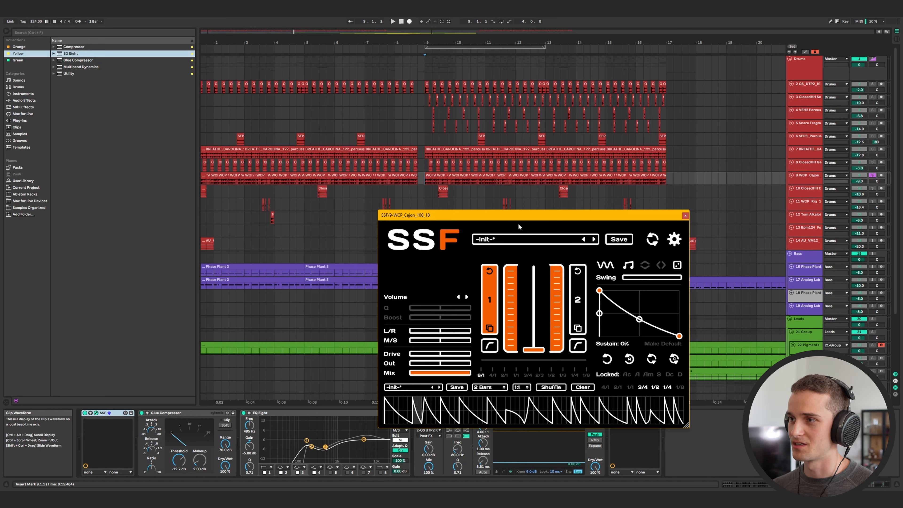
{"action": "left_click_drag", "start_coordinate": [514, 218], "coordinate": [476, 203]}
{"action": "key", "text": "space"}
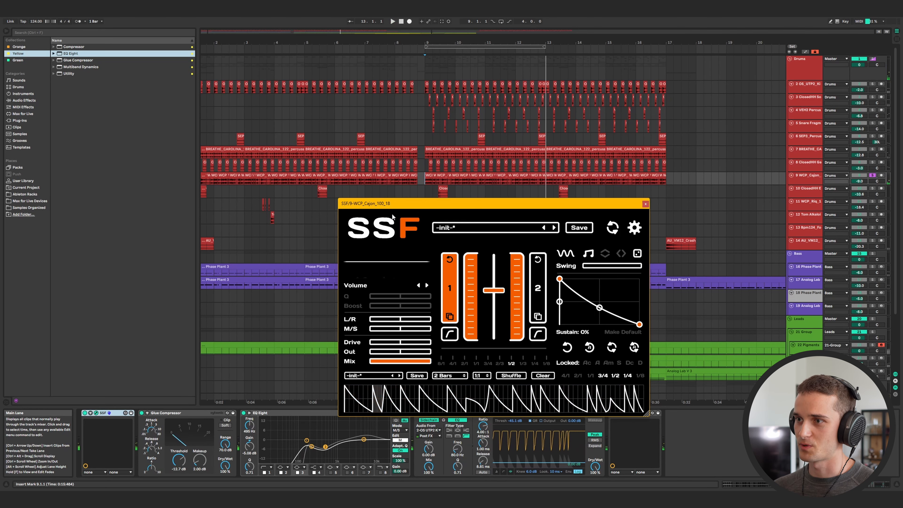
{"action": "key", "text": "space"}
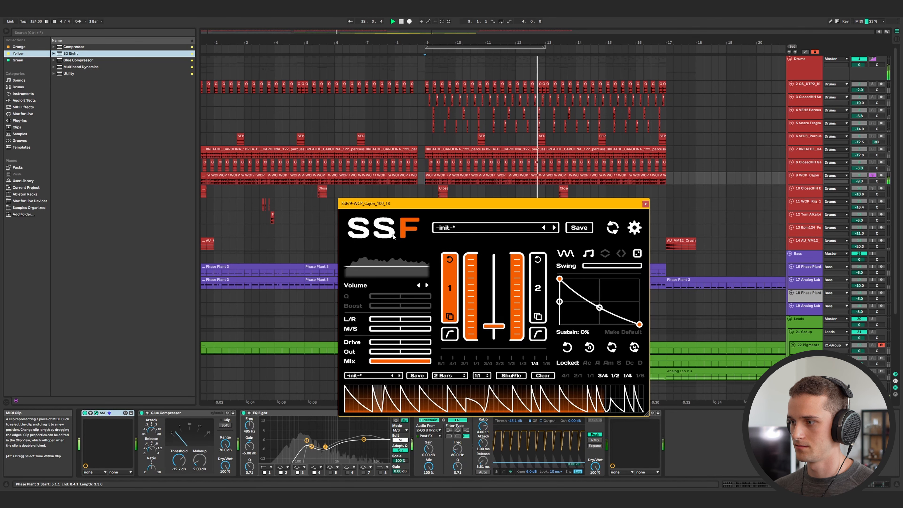
Solo the Drums group with the SSF window open, then close the plugin window and stop playback.
{"action": "left_click_drag", "start_coordinate": [430, 206], "coordinate": [447, 189]}
{"action": "left_click_drag", "start_coordinate": [551, 192], "coordinate": [571, 206]}
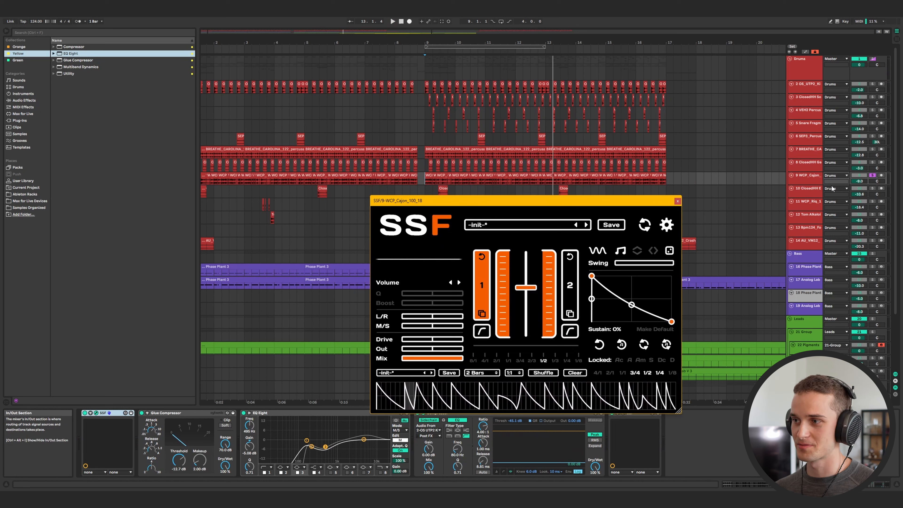
{"action": "left_click", "coordinate": [873, 59]}
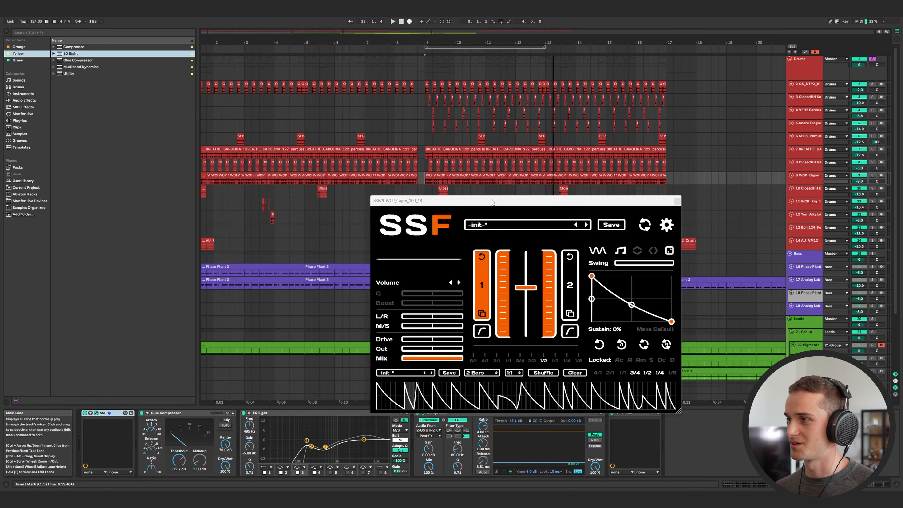
{"action": "left_click_drag", "start_coordinate": [492, 202], "coordinate": [384, 192]}
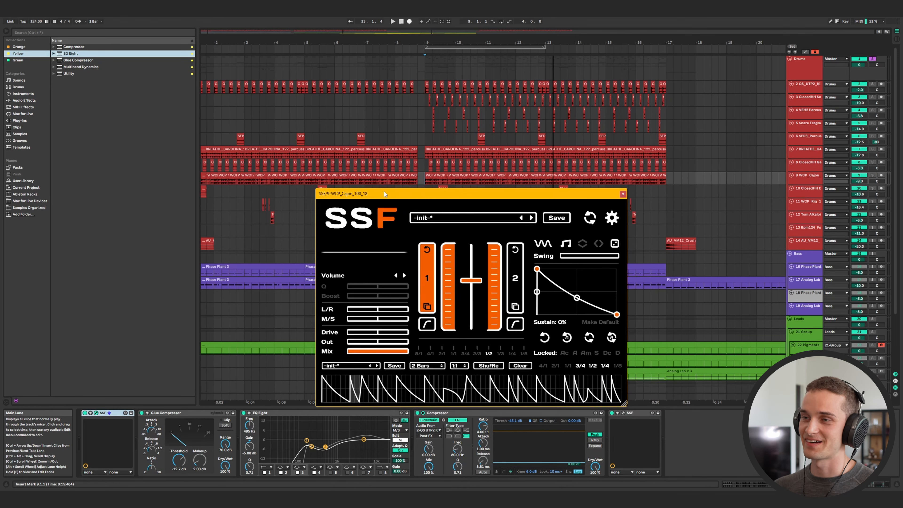
{"action": "left_click", "coordinate": [626, 194]}
{"action": "key", "text": "space"}
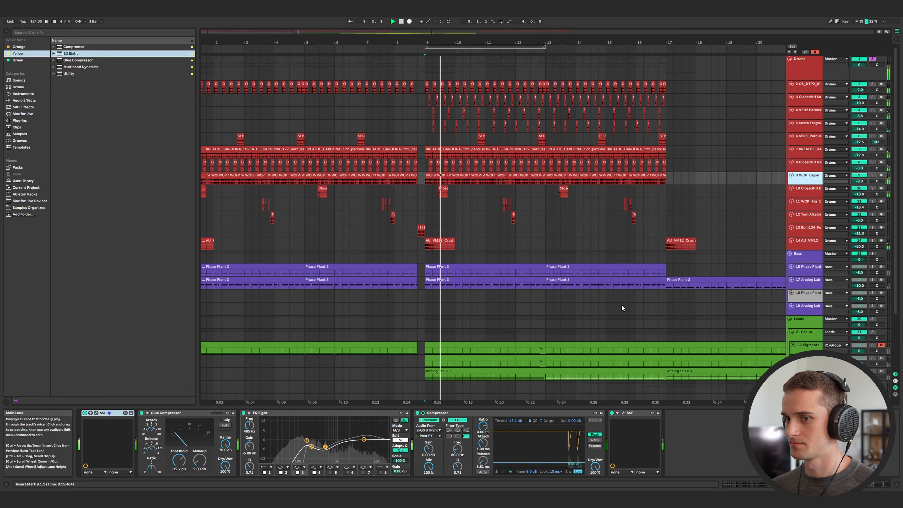
Deactivate and reactivate the WCP Cajon track.
{"action": "left_click", "coordinate": [860, 175]}
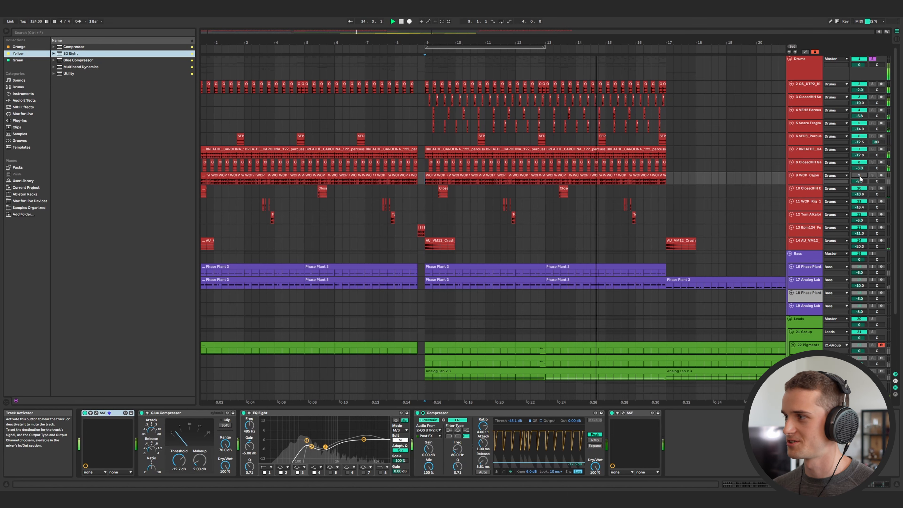
{"action": "left_click", "coordinate": [860, 176]}
Select the Bass group and zoom out the arrangement to show the whole song.
{"action": "scroll", "coordinate": [498, 239], "scroll_direction": "down", "scroll_amount": 1}
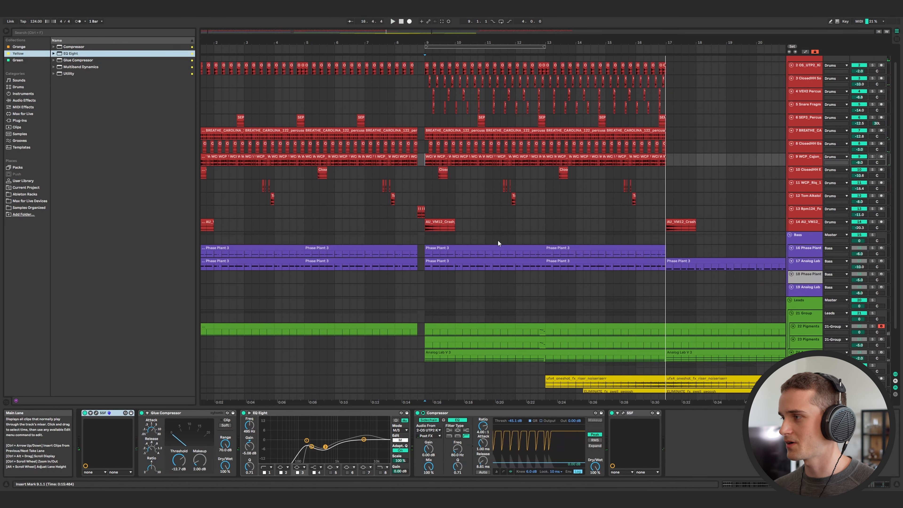
{"action": "left_click", "coordinate": [802, 240]}
{"action": "key", "text": "minus"}
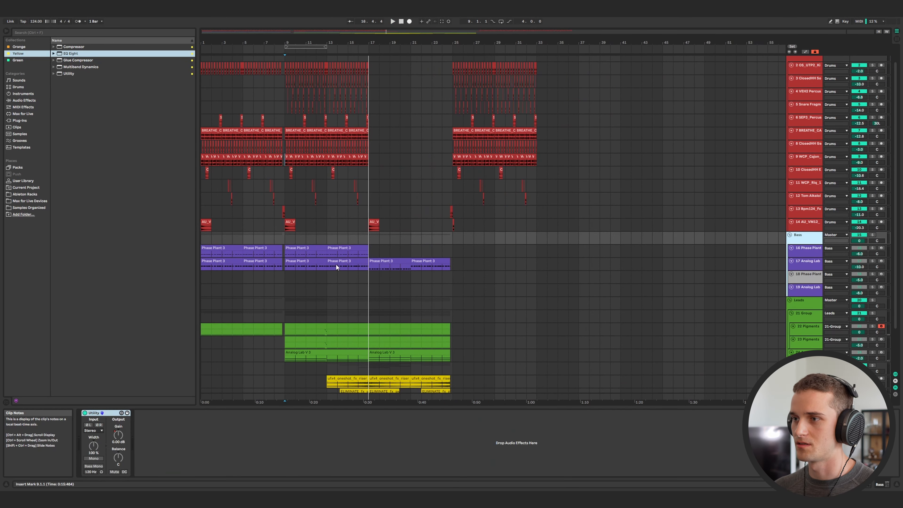
{"action": "left_click", "coordinate": [202, 254]}
Solo the track 16 Phase Plant bass and open its Phase Plant plugin during playback.
{"action": "left_click", "coordinate": [873, 248]}
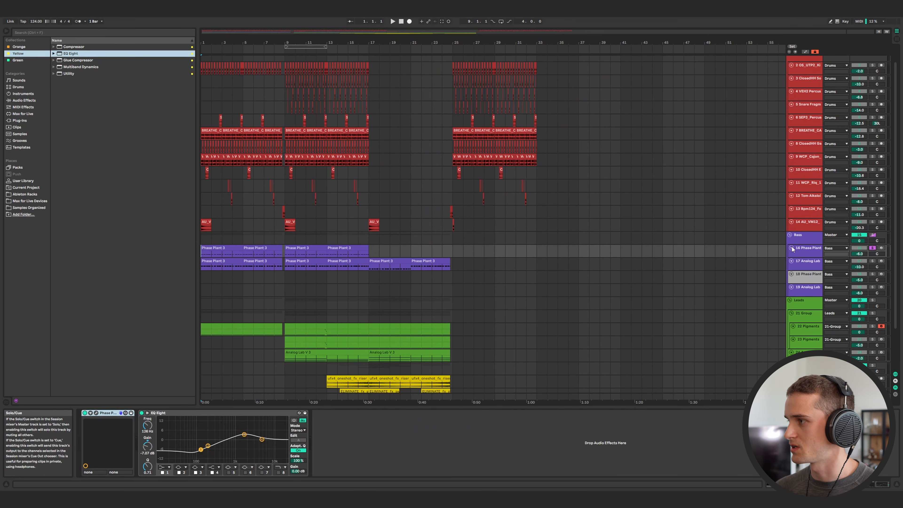
{"action": "left_click", "coordinate": [793, 249]}
{"action": "left_click", "coordinate": [96, 413]}
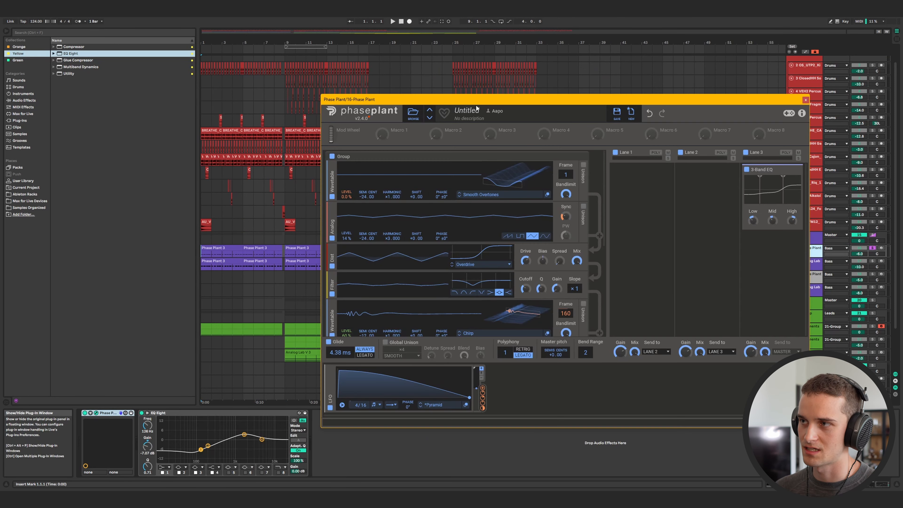
{"action": "key", "text": "space"}
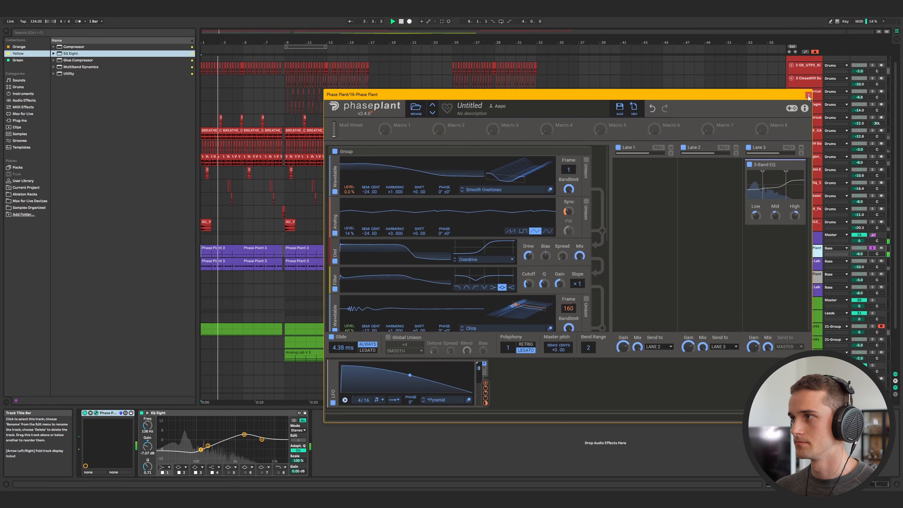
Open the Analog Lab V plugin on the track 17 bass and play it back.
{"action": "left_click", "coordinate": [96, 413]}
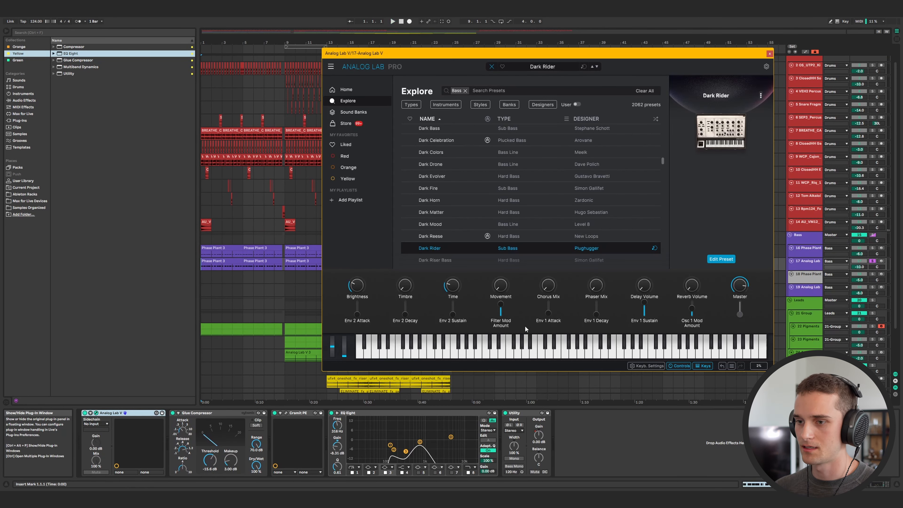
{"action": "left_click_drag", "start_coordinate": [636, 55], "coordinate": [589, 73]}
{"action": "key", "text": "space"}
{"action": "mouse_move", "coordinate": [687, 103]}
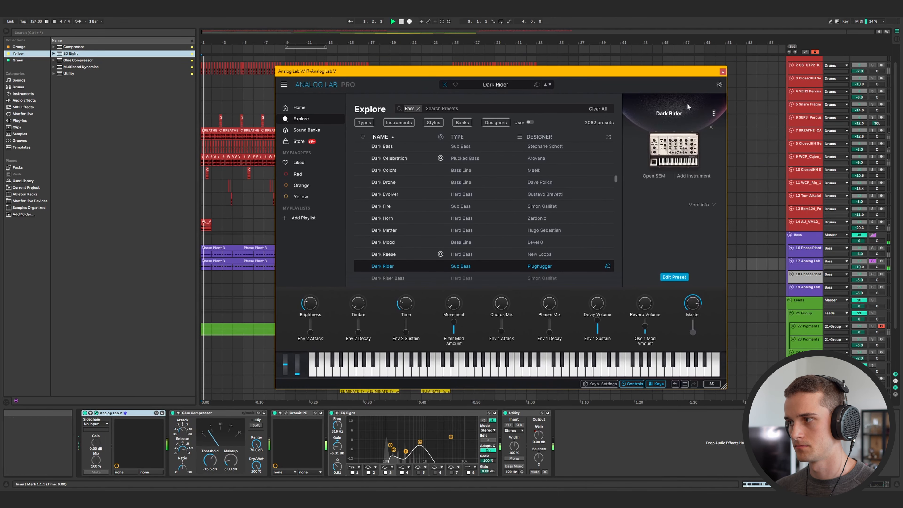
Solo the Bass group and close the plugin window.
{"action": "left_click", "coordinate": [873, 236]}
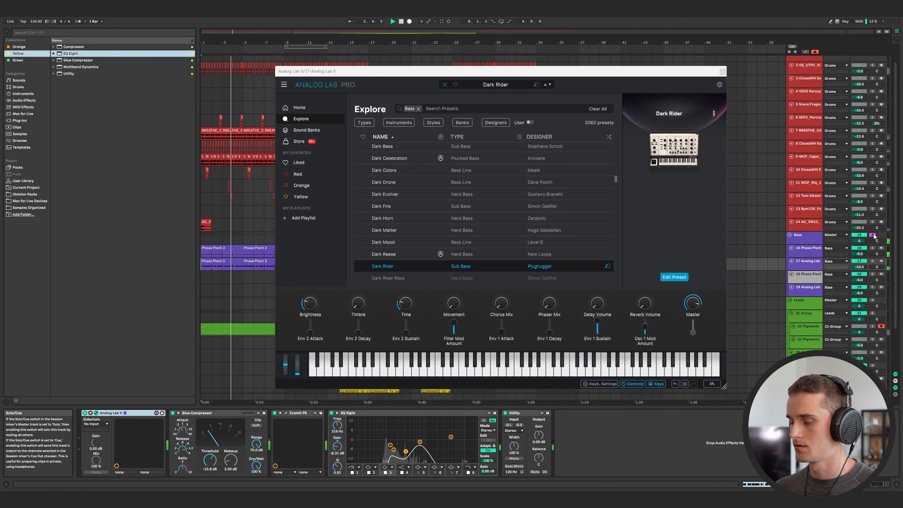
{"action": "left_click", "coordinate": [832, 243]}
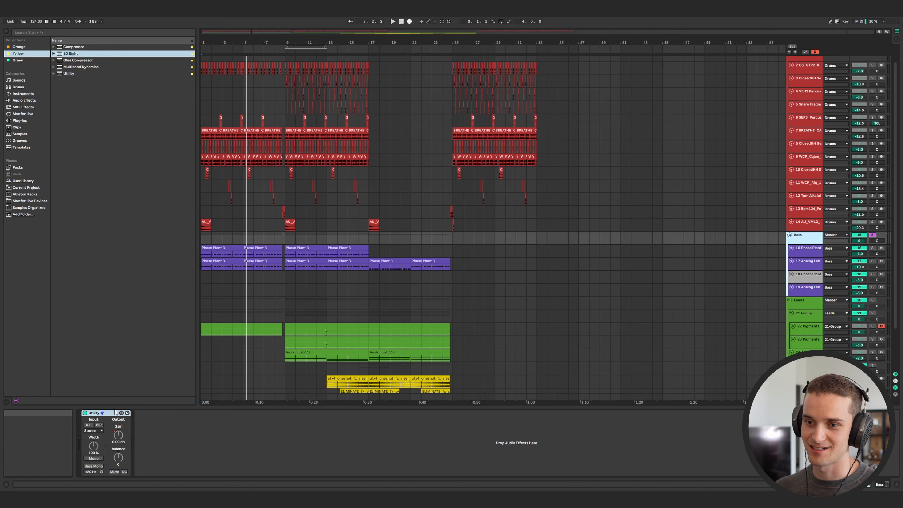
Show automation for the Bass group's Utility Gain and enlarge its automation lane.
{"action": "key", "text": "a"}
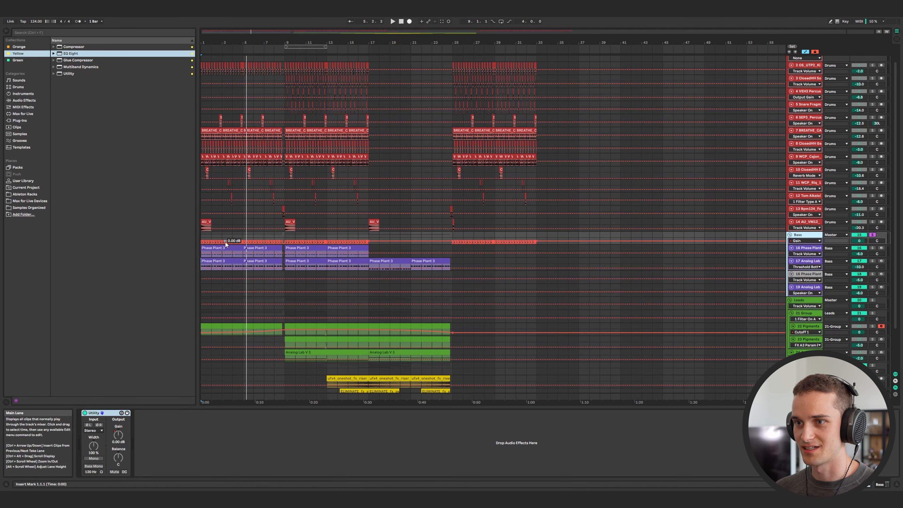
{"action": "scroll", "coordinate": [225, 242], "scroll_direction": "up", "scroll_amount": 5, "text": "ctrl"}
{"action": "left_click", "coordinate": [814, 248]}
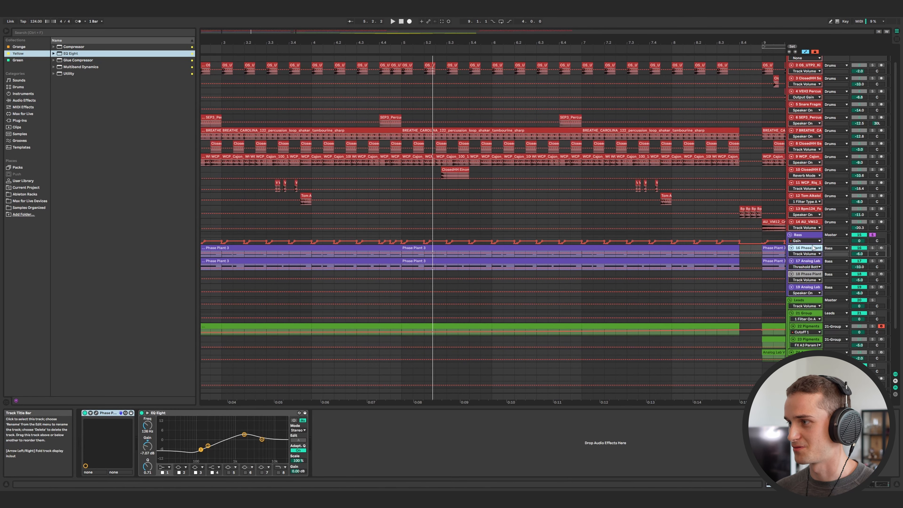
{"action": "left_click_drag", "start_coordinate": [814, 245], "coordinate": [814, 286]}
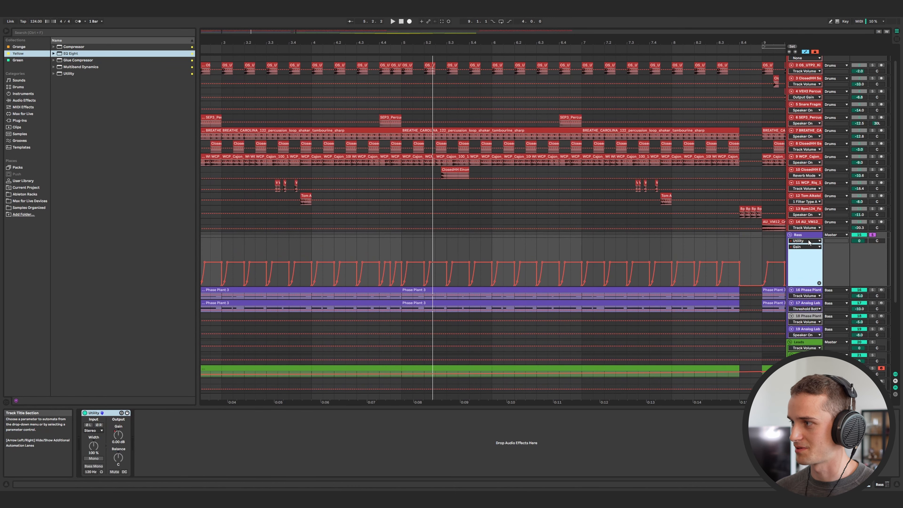
{"action": "scroll", "coordinate": [350, 276], "scroll_direction": "down", "scroll_amount": 3, "text": "ctrl"}
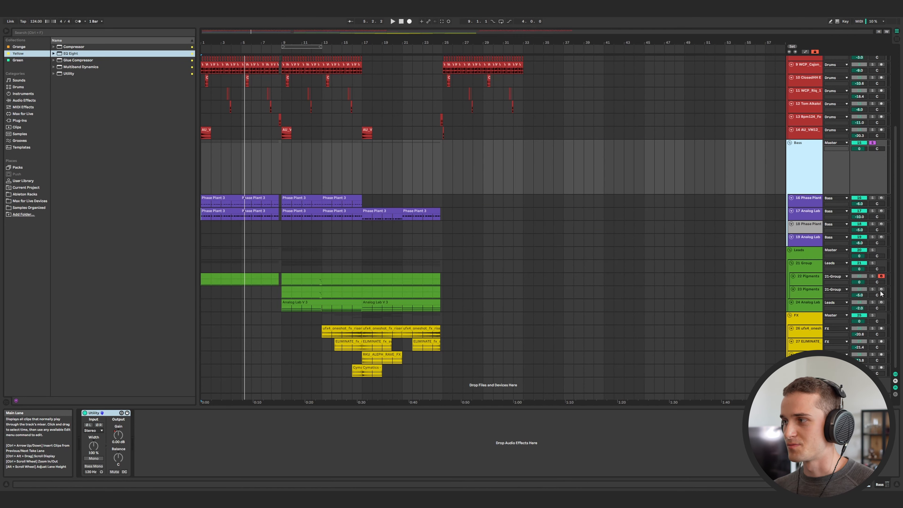
Select the Leads group's Pigments track 22 to view its device chain.
{"action": "left_click", "coordinate": [205, 254]}
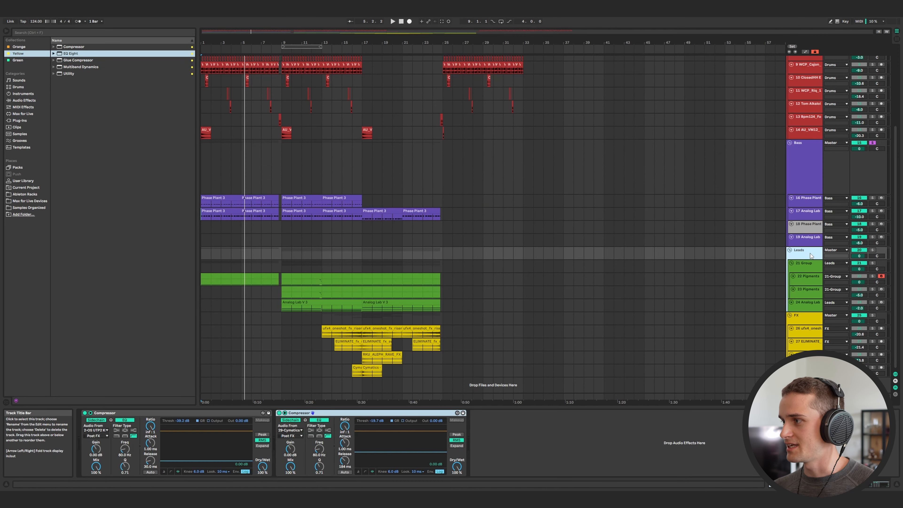
{"action": "left_click", "coordinate": [807, 280]}
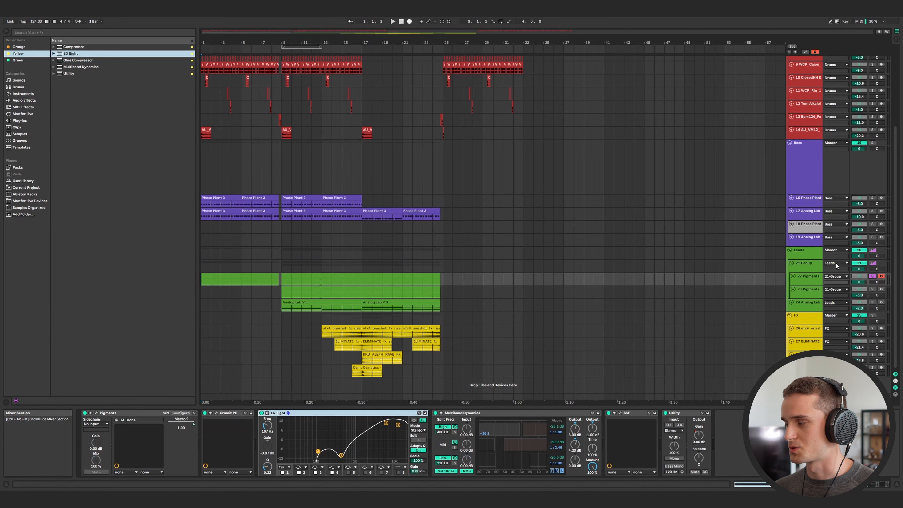
Start playback and open the Pigments plugin on lead track 22, repositioning its window.
{"action": "key", "text": "space"}
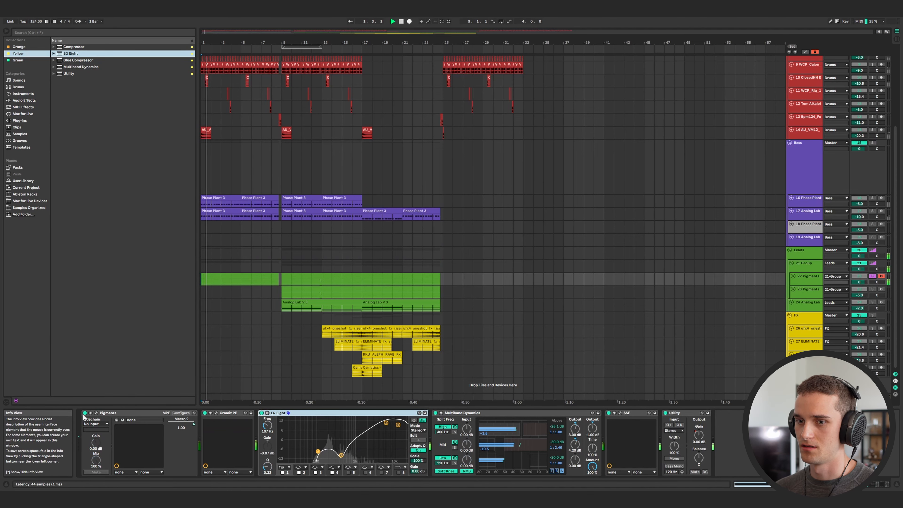
{"action": "left_click", "coordinate": [96, 413]}
{"action": "left_click_drag", "start_coordinate": [372, 82], "coordinate": [528, 109]}
{"action": "left_click_drag", "start_coordinate": [469, 110], "coordinate": [437, 114]}
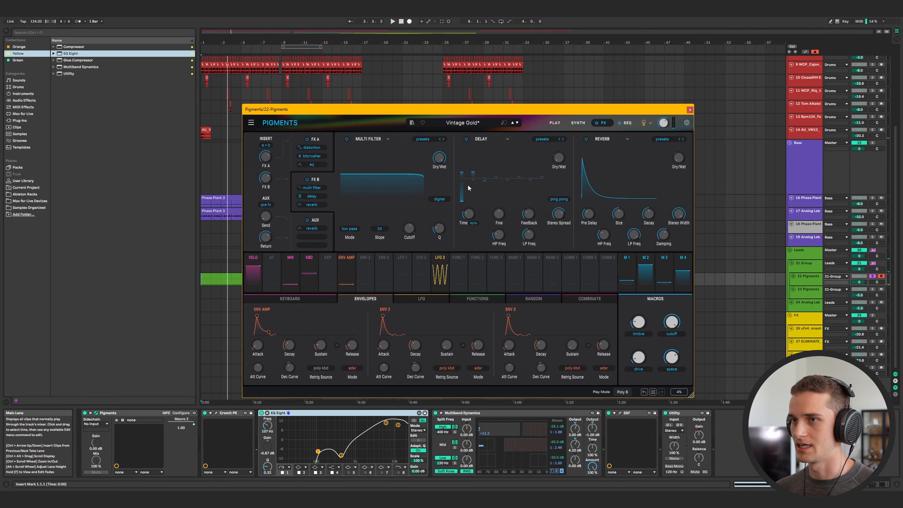
{"action": "left_click_drag", "start_coordinate": [606, 111], "coordinate": [710, 96]}
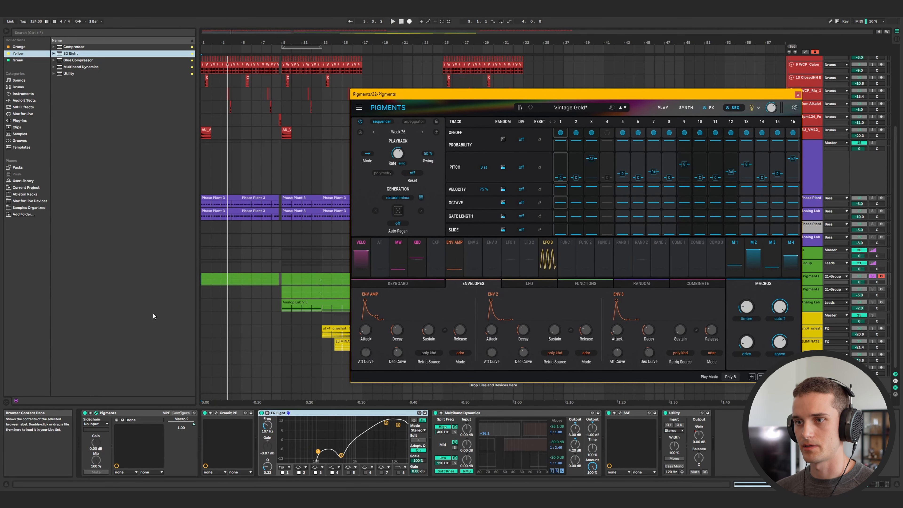
Open the track 22 lead clip in the note editor and close the Pigments plugin window.
{"action": "double_click", "coordinate": [206, 279]}
{"action": "scroll", "coordinate": [265, 411], "scroll_direction": "down", "scroll_amount": 3}
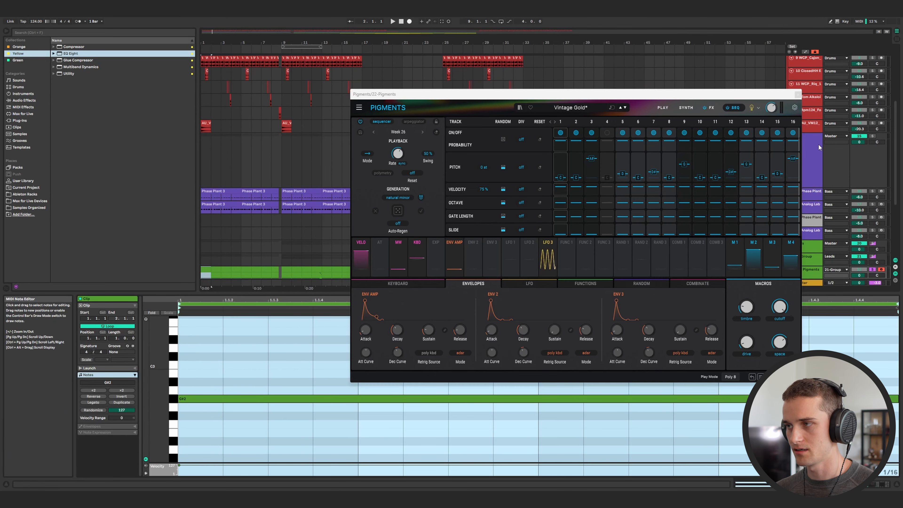
{"action": "left_click", "coordinate": [798, 95]}
{"action": "left_click", "coordinate": [315, 277]}
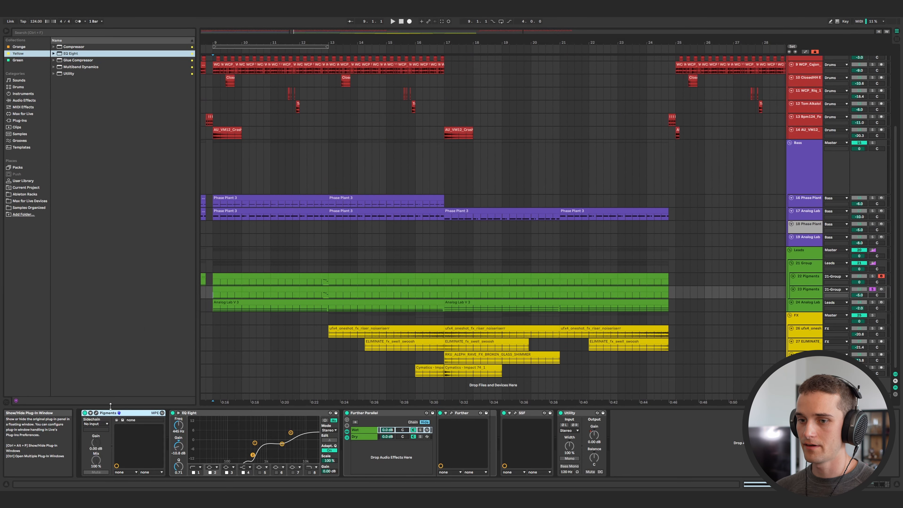
Open the Pigments plugin on track 23, view its sequencer page and play it back.
{"action": "left_click", "coordinate": [96, 413]}
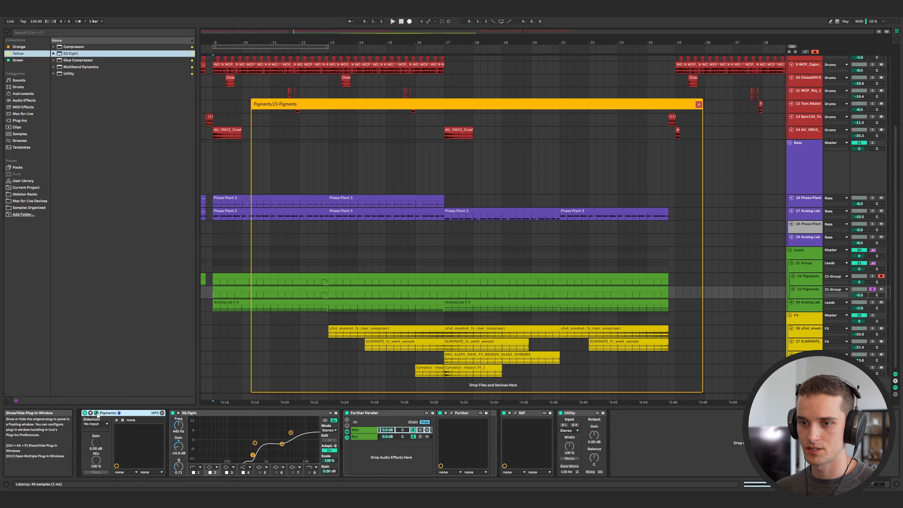
{"action": "left_click_drag", "start_coordinate": [521, 104], "coordinate": [594, 110]}
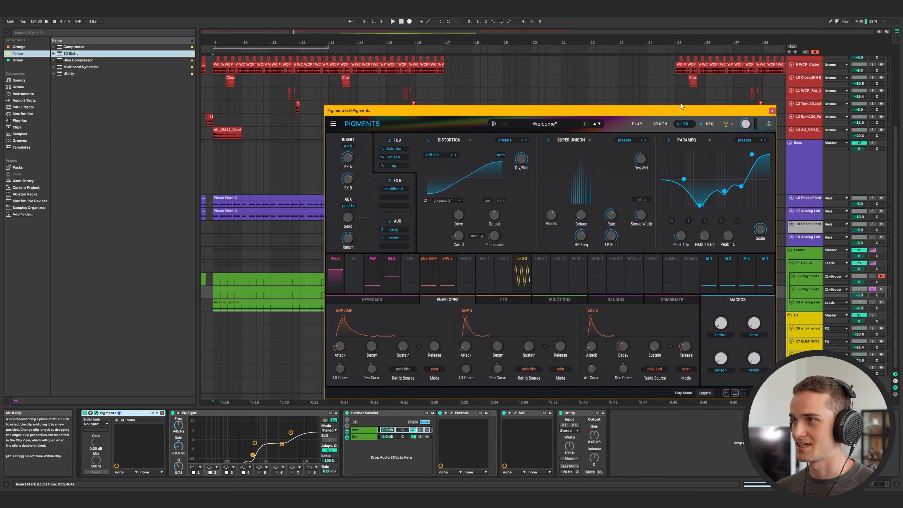
{"action": "left_click", "coordinate": [707, 124]}
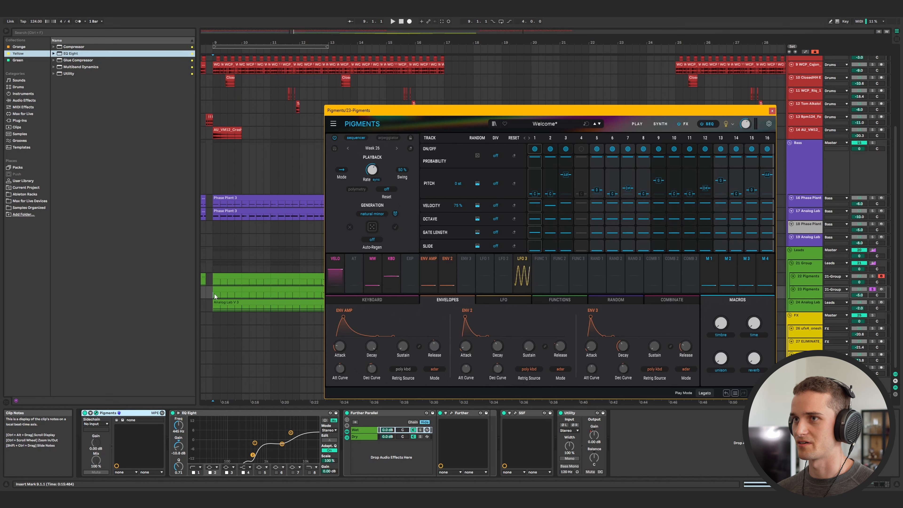
{"action": "key", "text": "space"}
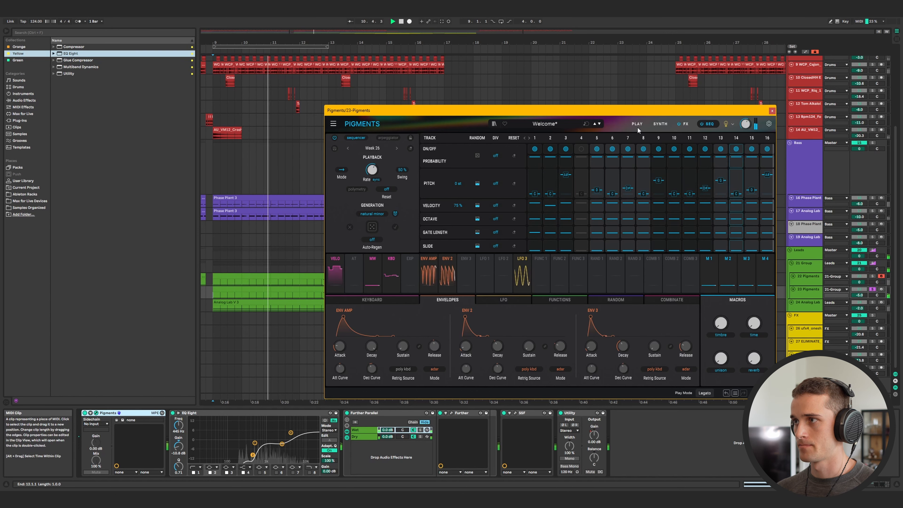
Select the track 24 Analog Lab clip, open its Analog Lab V plugin, then close it.
{"action": "left_click", "coordinate": [218, 309]}
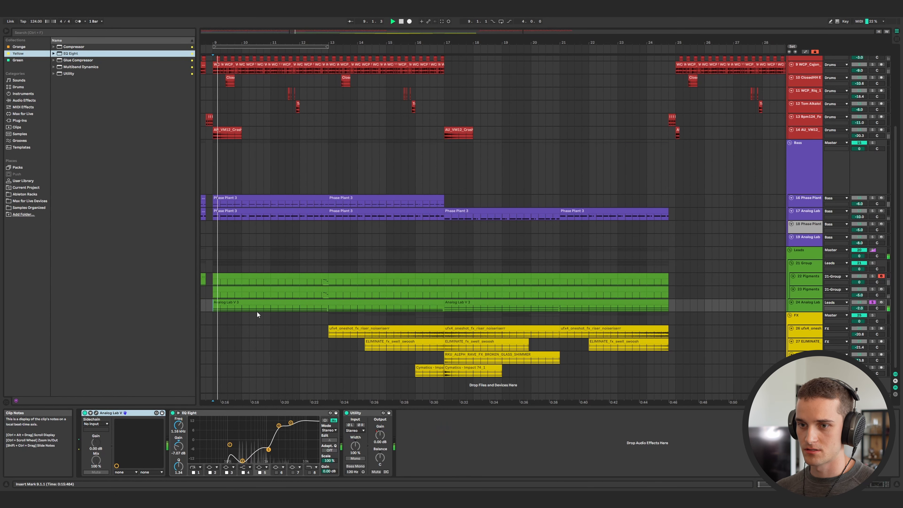
{"action": "left_click", "coordinate": [96, 414]}
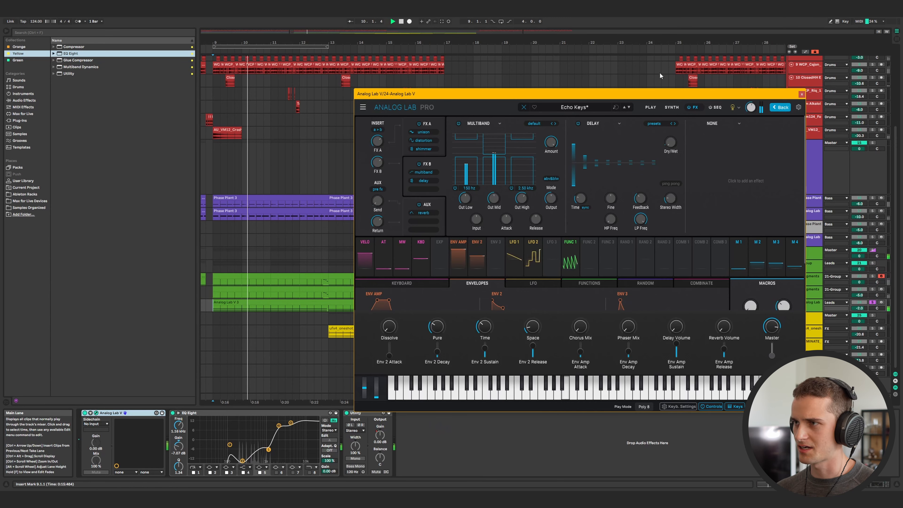
{"action": "left_click_drag", "start_coordinate": [680, 90], "coordinate": [569, 80]}
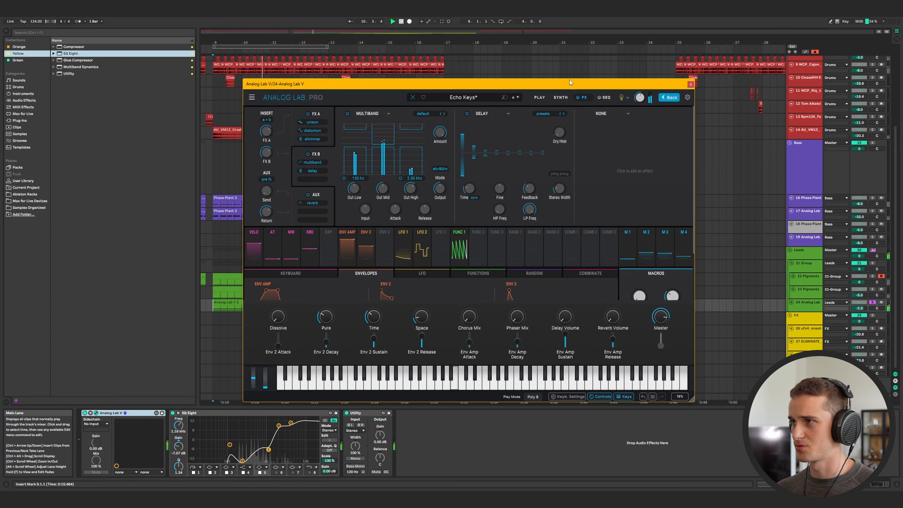
{"action": "left_click", "coordinate": [669, 97]}
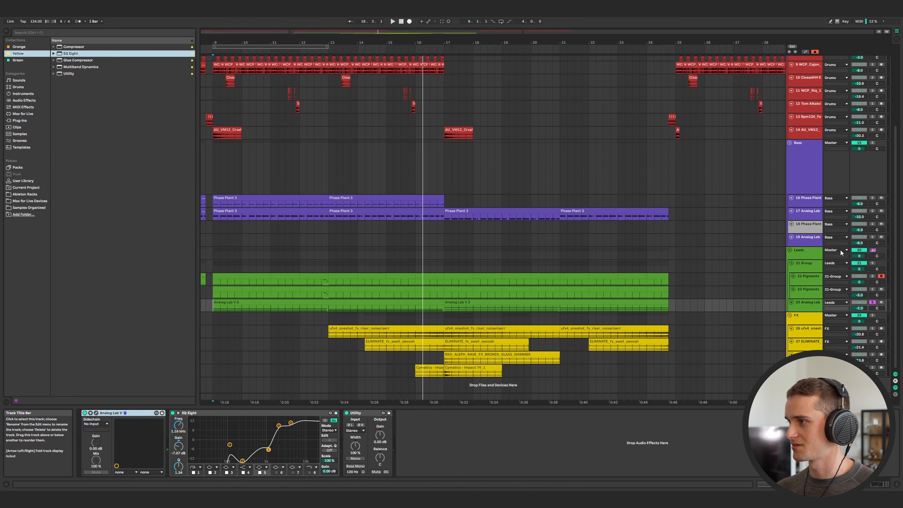
Select the FX group and its effect tracks to inspect their devices, then stop playback.
{"action": "left_click", "coordinate": [817, 319]}
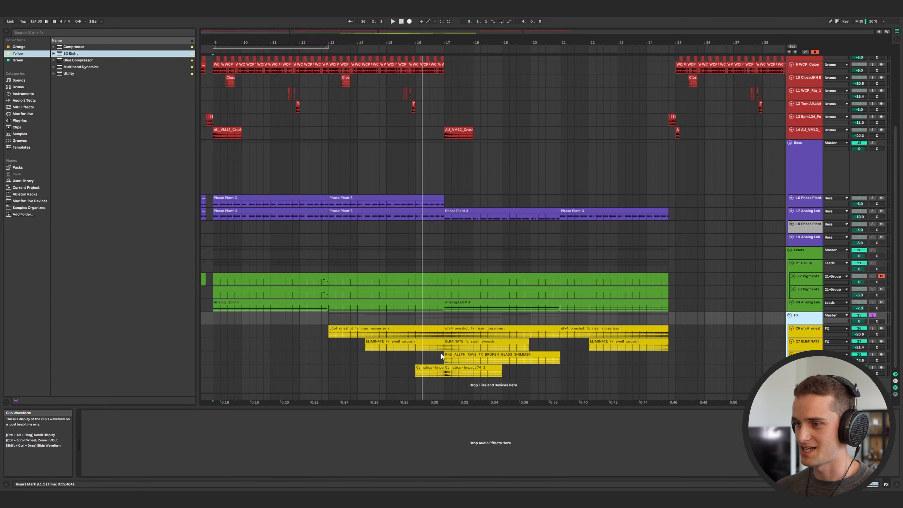
{"action": "left_click", "coordinate": [406, 341]}
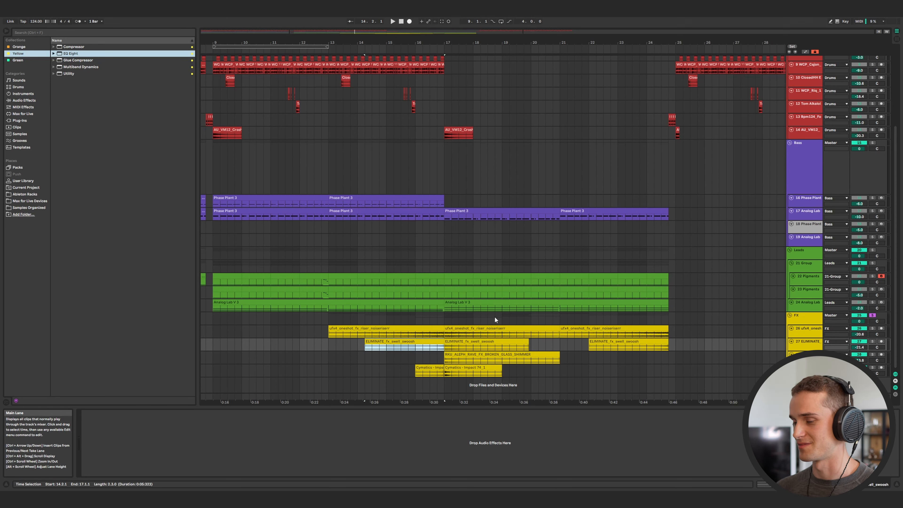
{"action": "left_click", "coordinate": [398, 334]}
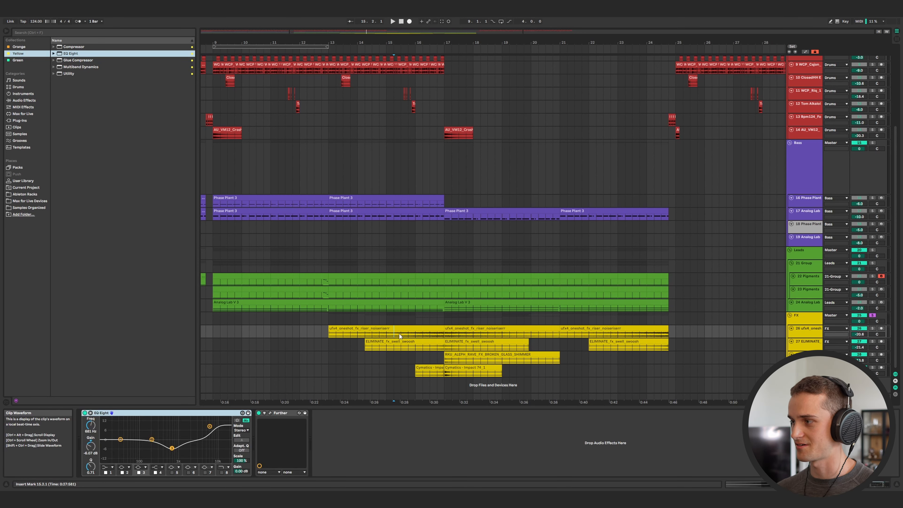
{"action": "key", "text": "space"}
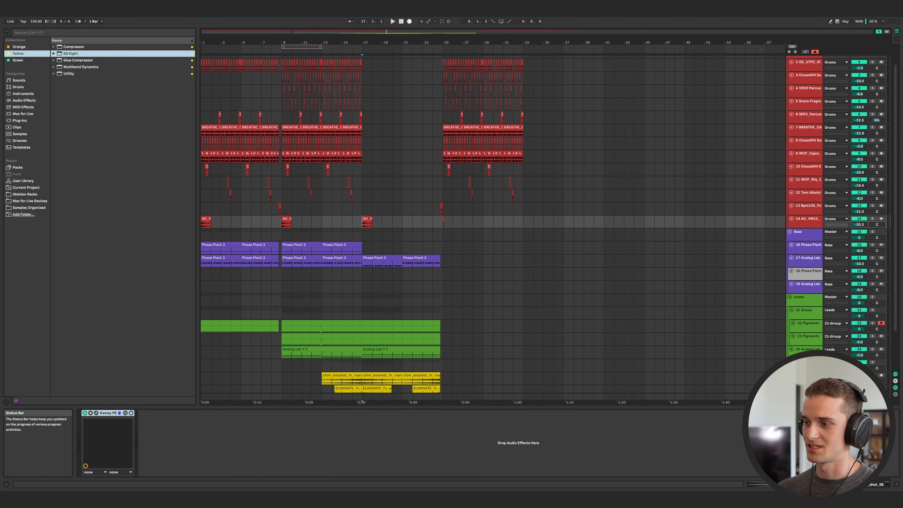
Open the Splice companion and preview several vocal phrase samples in the list.
{"action": "left_click", "coordinate": [608, 500]}
{"action": "left_click_drag", "start_coordinate": [659, 164], "coordinate": [583, 95]}
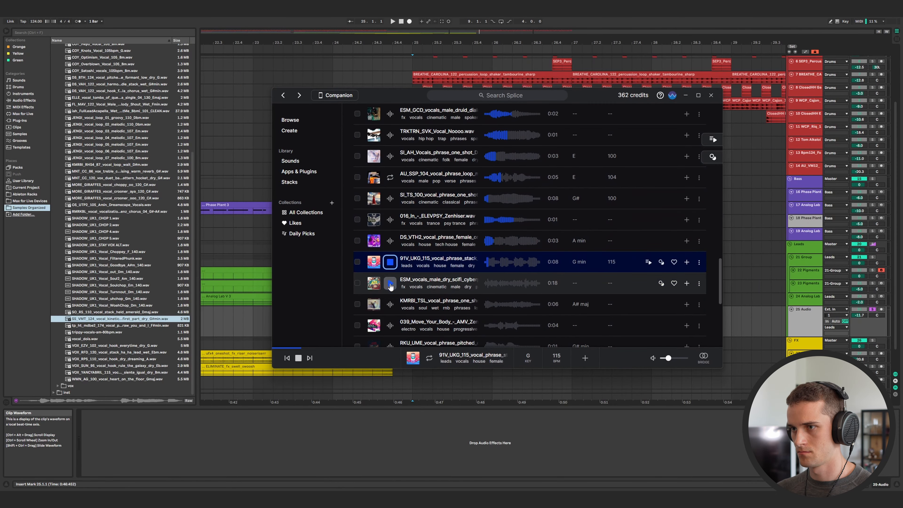
{"action": "left_click", "coordinate": [391, 258]}
{"action": "left_click", "coordinate": [390, 279]}
{"action": "left_click", "coordinate": [391, 299]}
{"action": "left_click", "coordinate": [390, 321]}
{"action": "scroll", "coordinate": [392, 285], "scroll_direction": "down", "scroll_amount": 1}
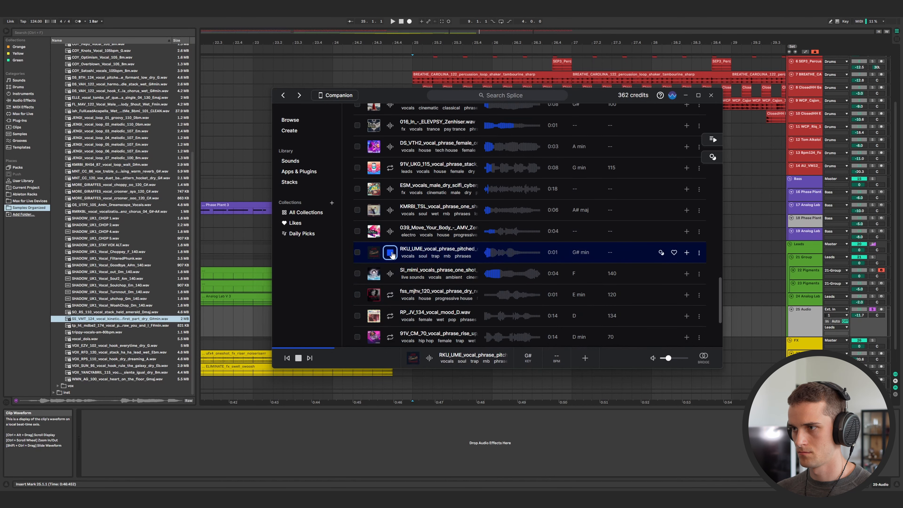
Drag the RKU_UME vocal phrase sample from the browser into the arrangement as a new audio track and play it.
{"action": "left_click", "coordinate": [88, 154]}
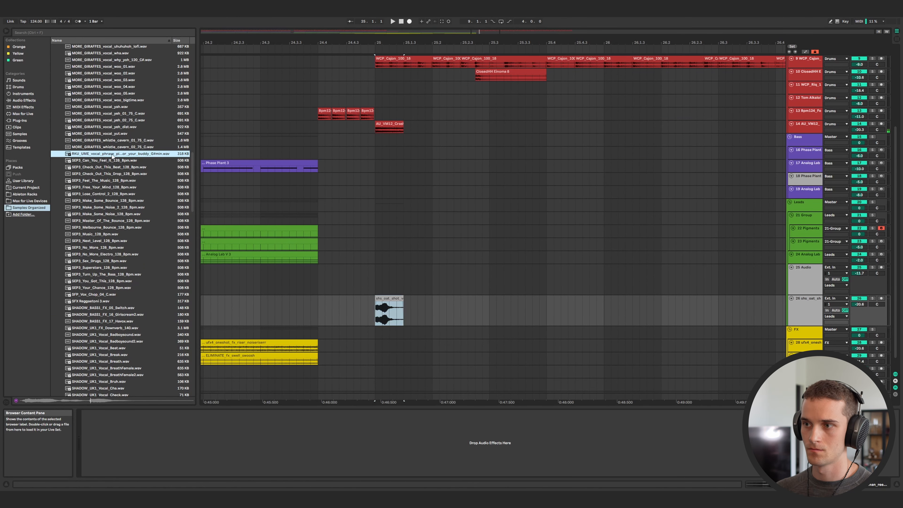
{"action": "left_click_drag", "start_coordinate": [113, 156], "coordinate": [323, 281]}
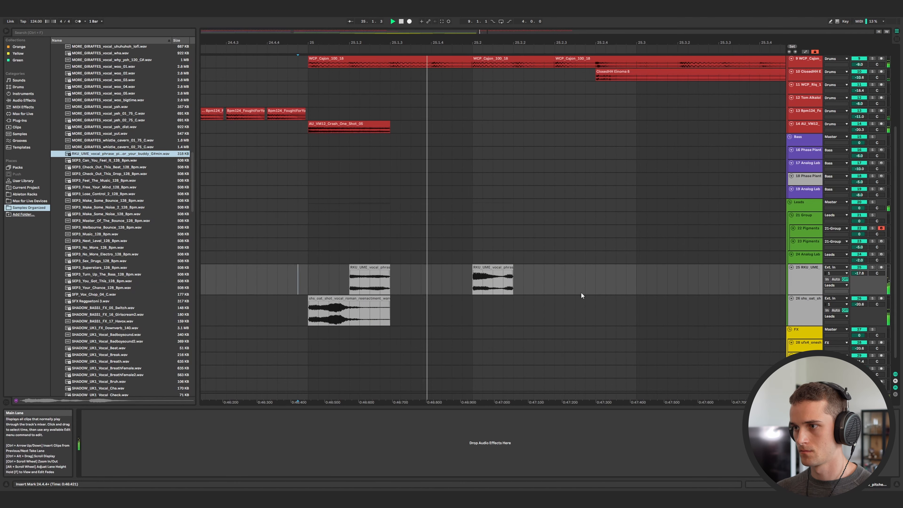
{"action": "scroll", "coordinate": [580, 290], "scroll_direction": "down", "scroll_amount": 3}
{"action": "key", "text": "space"}
Audition the vocal sample clips around bar 25 on the new audio tracks.
{"action": "key", "text": "space"}
{"action": "scroll", "coordinate": [565, 288], "scroll_direction": "right", "scroll_amount": 1}
{"action": "left_click", "coordinate": [451, 286]}
{"action": "key", "text": "space"}
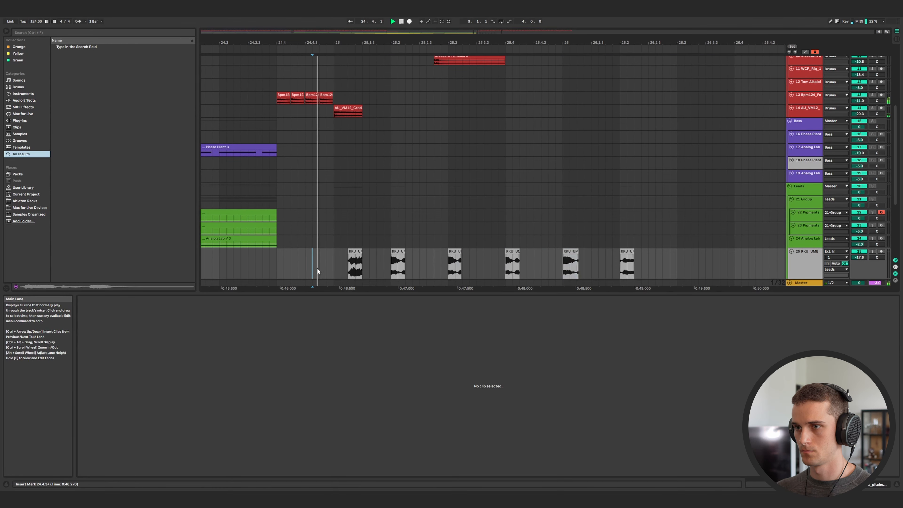
{"action": "scroll", "coordinate": [438, 231], "scroll_direction": "down", "scroll_amount": 5}
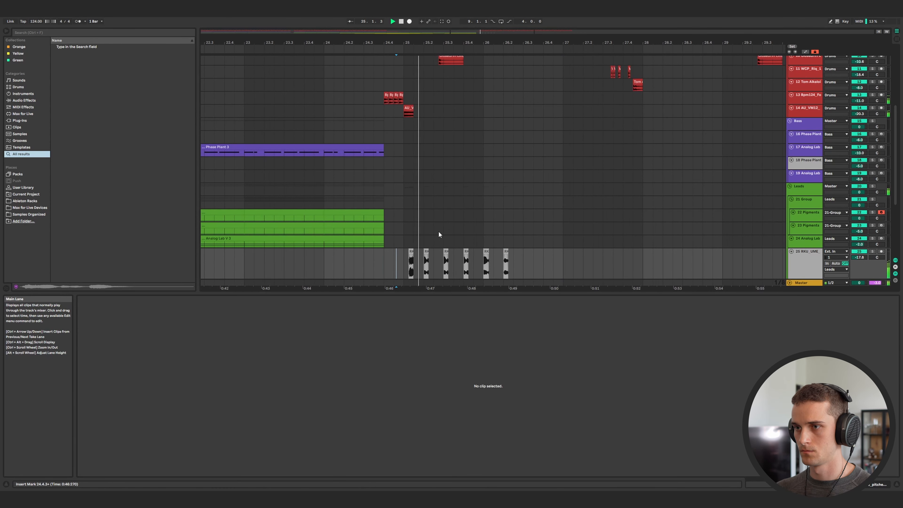
{"action": "scroll", "coordinate": [476, 227], "scroll_direction": "down", "scroll_amount": 5}
{"action": "scroll", "coordinate": [470, 229], "scroll_direction": "up", "scroll_amount": 8}
{"action": "scroll", "coordinate": [389, 211], "scroll_direction": "down", "scroll_amount": 8}
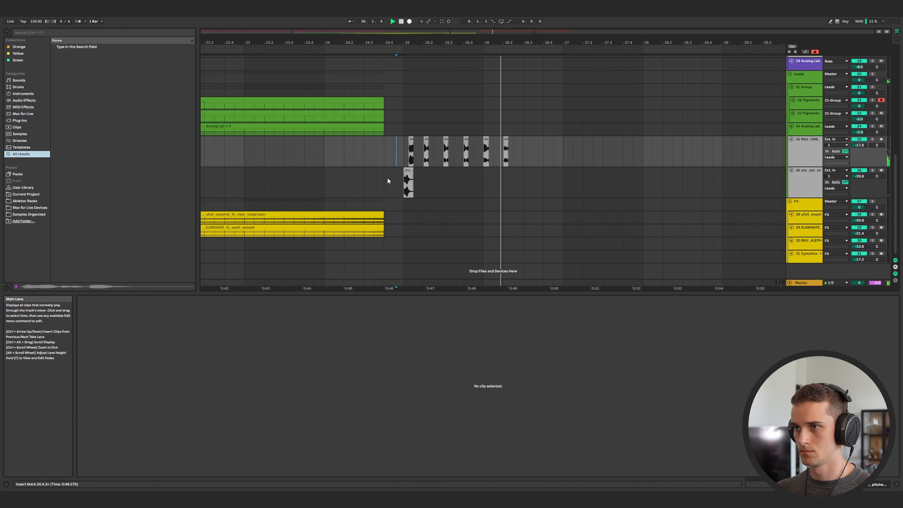
{"action": "scroll", "coordinate": [377, 178], "scroll_direction": "up", "scroll_amount": 4}
{"action": "left_click", "coordinate": [348, 170]}
{"action": "left_click", "coordinate": [359, 165]}
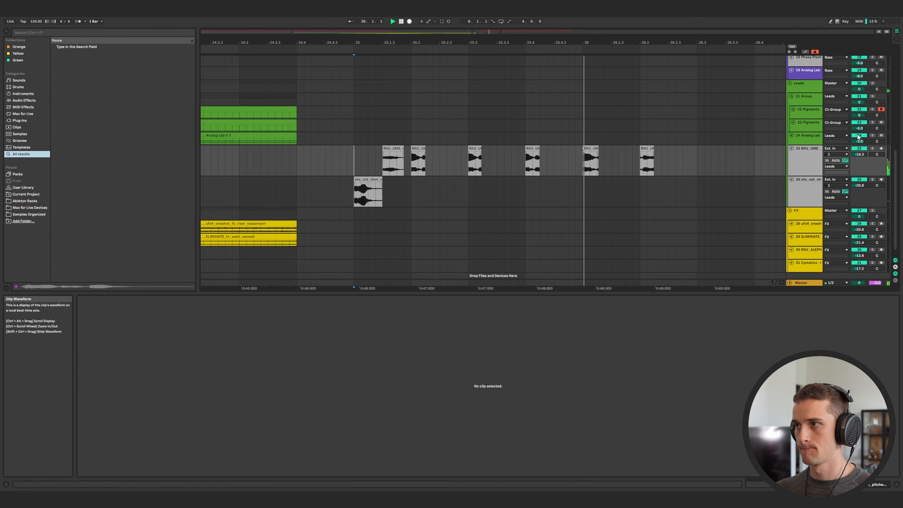
Resize the Phase Plant 2 bass clip on track 16 at bar 25 and delete the excess section.
{"action": "scroll", "coordinate": [568, 174], "scroll_direction": "down", "scroll_amount": 5}
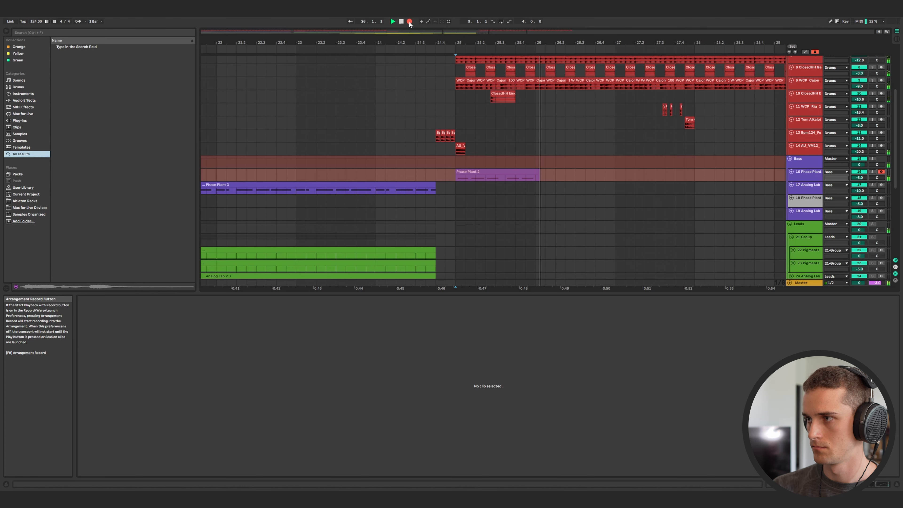
{"action": "key", "text": "space"}
{"action": "left_click_drag", "start_coordinate": [566, 178], "coordinate": [535, 189]}
{"action": "left_click", "coordinate": [566, 178]}
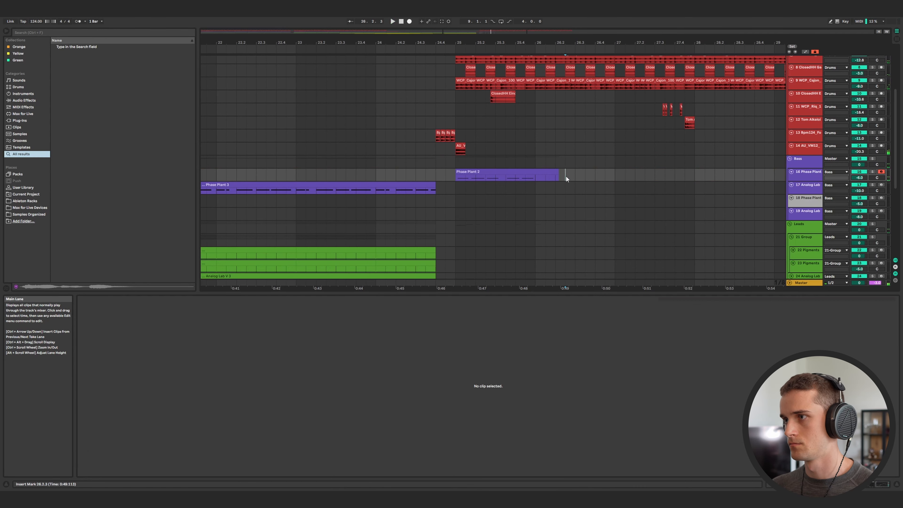
{"action": "key", "text": "Delete"}
{"action": "left_click", "coordinate": [512, 173]}
{"action": "key", "text": "space"}
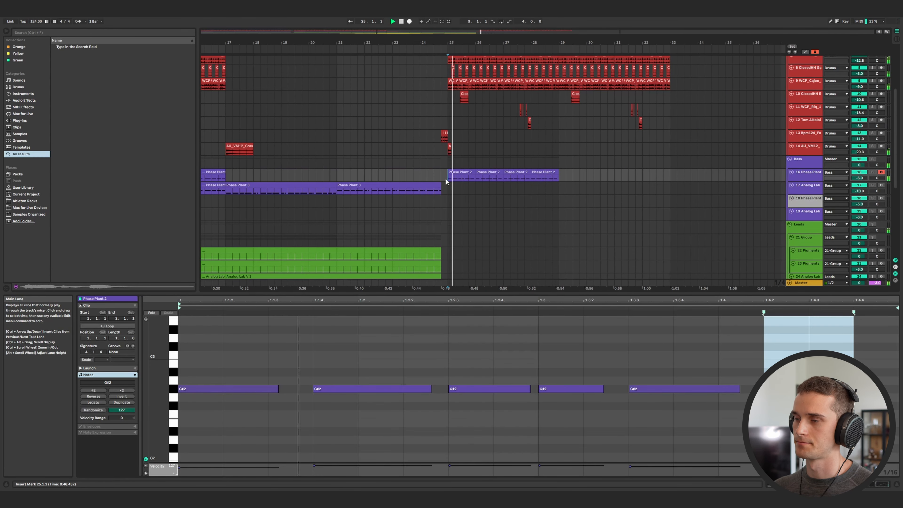
{"action": "scroll", "coordinate": [460, 180], "scroll_direction": "down", "scroll_amount": 5}
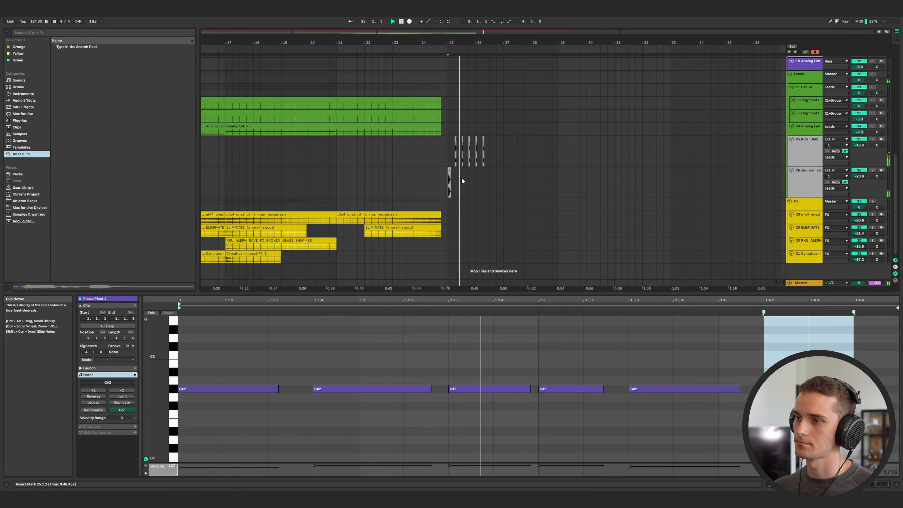
Play back the arrangement around bar 25 to check the vocal clips against the bass.
{"action": "left_click", "coordinate": [461, 142]}
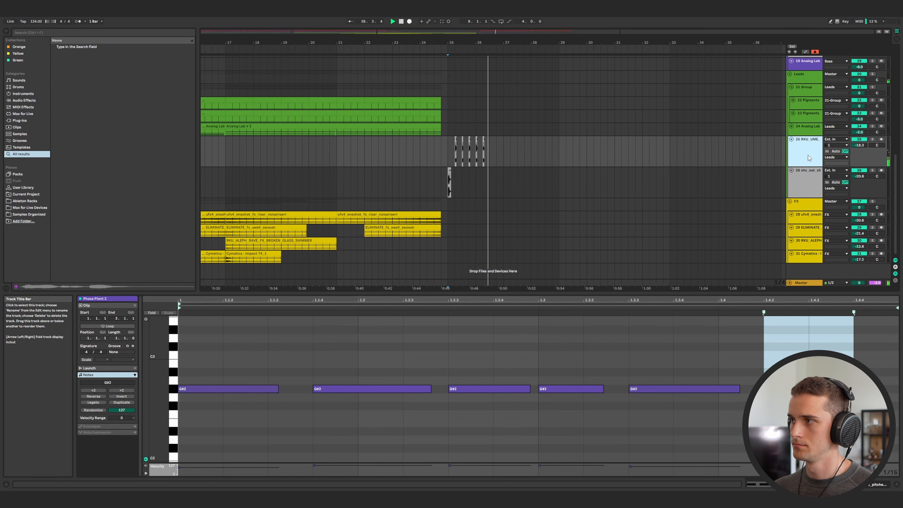
{"action": "left_click", "coordinate": [386, 162]}
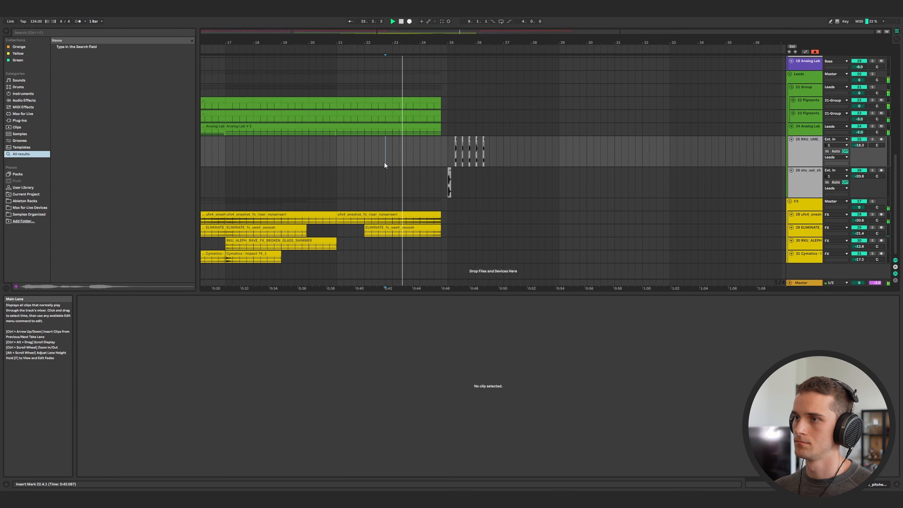
{"action": "left_click", "coordinate": [816, 183]}
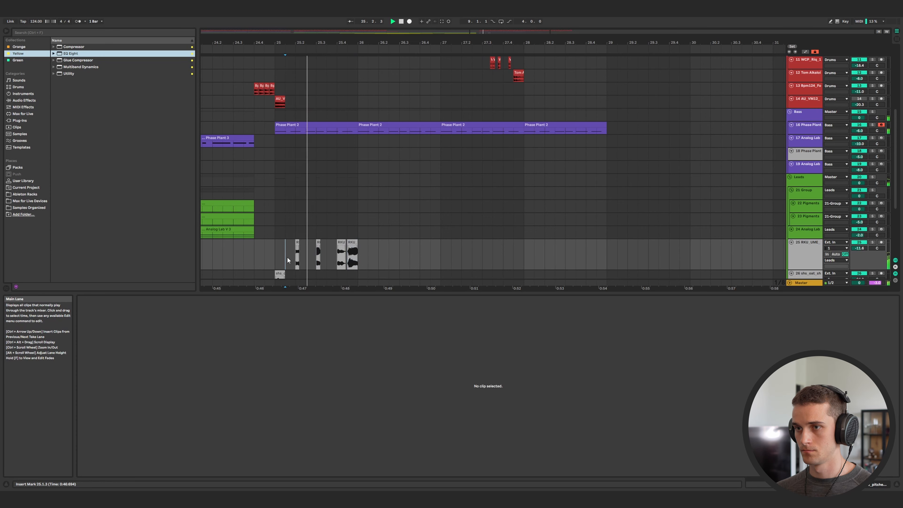
{"action": "scroll", "coordinate": [370, 255], "scroll_direction": "up", "scroll_amount": 3}
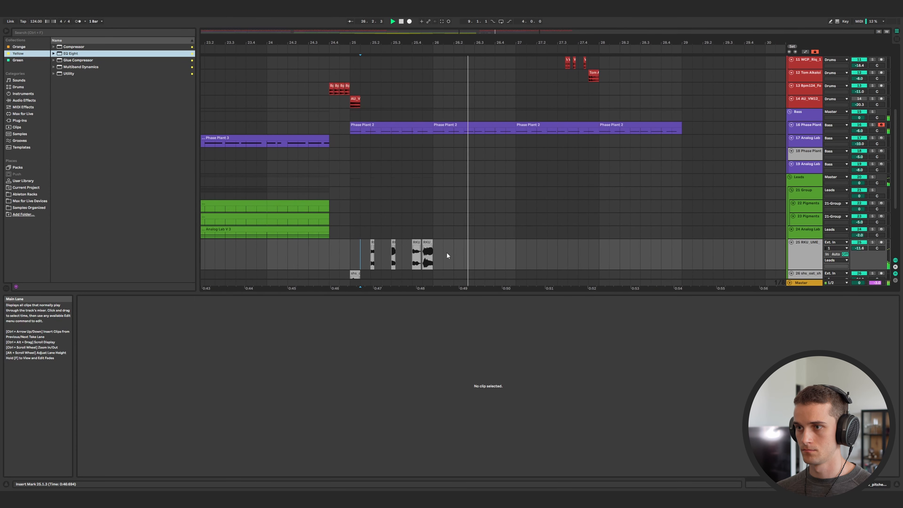
{"action": "key", "text": "space"}
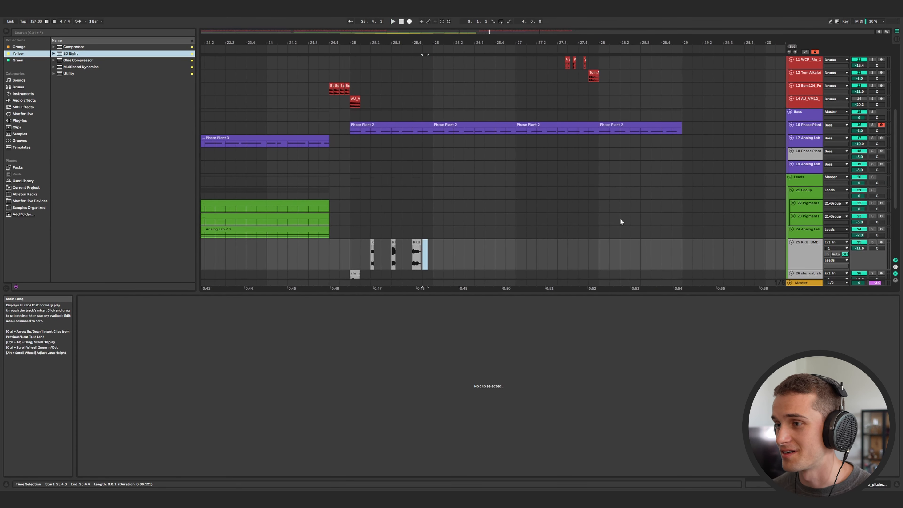
Select the track 18 Phase Plant bass track in the full arrangement view.
{"action": "left_click", "coordinate": [808, 153]}
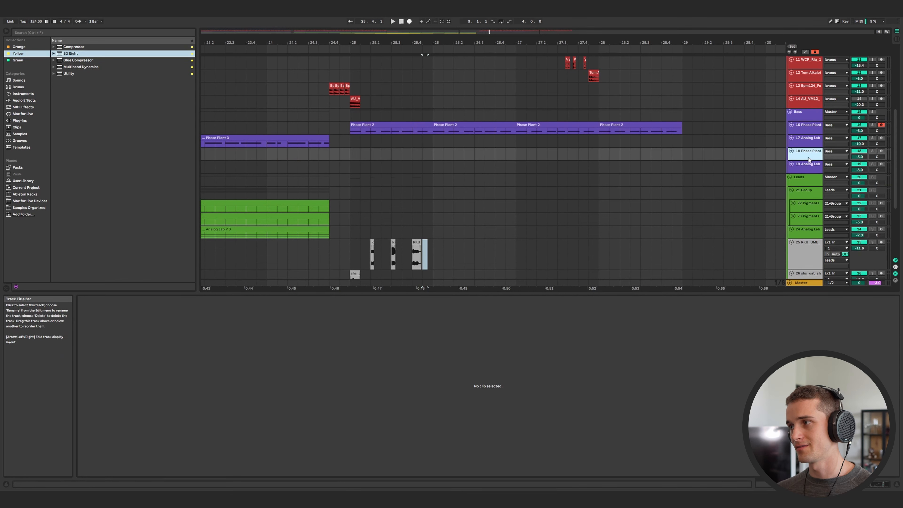
{"action": "scroll", "coordinate": [488, 194], "scroll_direction": "left", "scroll_amount": 3}
{"action": "scroll", "coordinate": [494, 193], "scroll_direction": "down", "scroll_amount": 5}
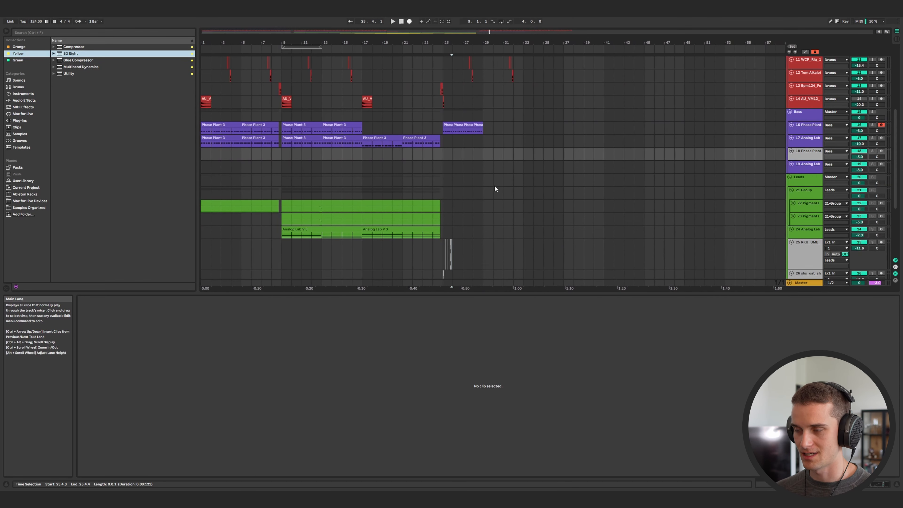
{"action": "left_click", "coordinate": [806, 153]}
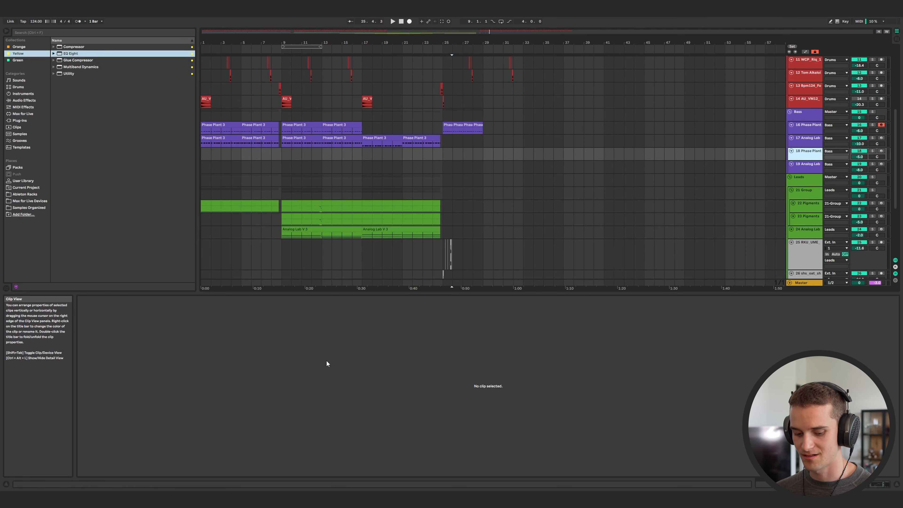
Open the Phase Plant plugin on the track 18 bass track to review its patch.
{"action": "key", "text": "shift+Tab"}
{"action": "left_click", "coordinate": [96, 412]}
{"action": "left_click", "coordinate": [881, 162]}
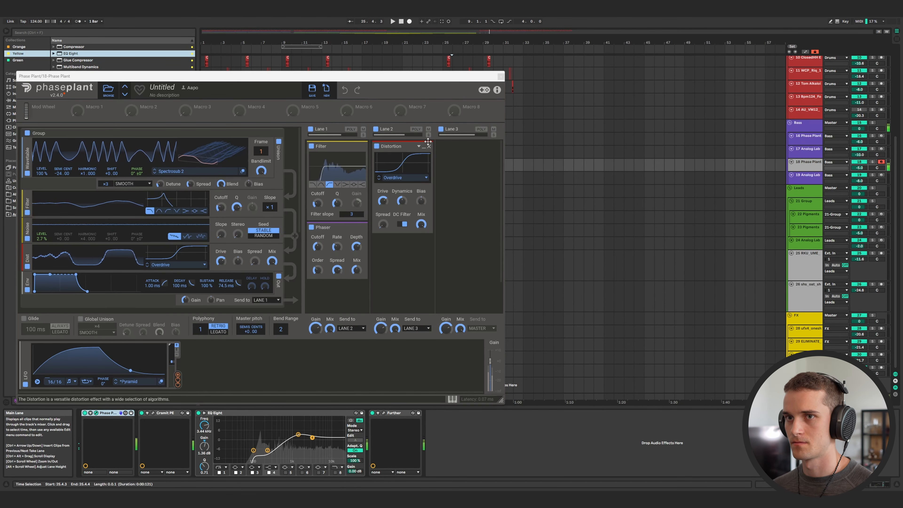
{"action": "left_click", "coordinate": [96, 413]}
{"action": "left_click", "coordinate": [96, 413]}
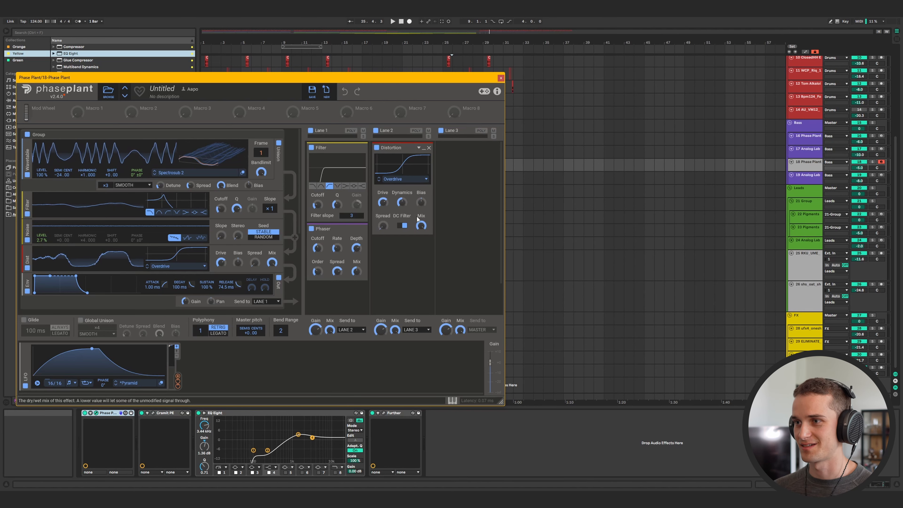
Adjust the EQ Eight bands on the track 18 Phase Plant bass while playing back around bar 25.
{"action": "left_click", "coordinate": [453, 188]}
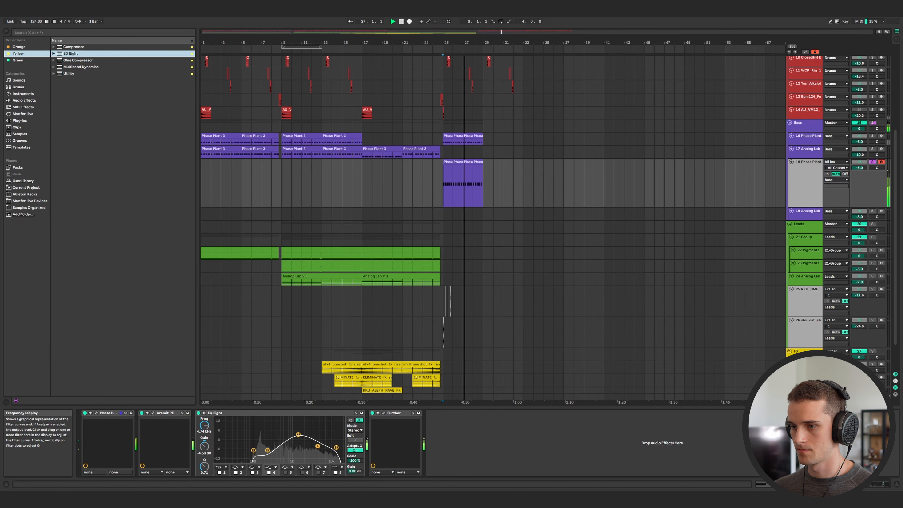
{"action": "left_click_drag", "start_coordinate": [317, 446], "coordinate": [296, 449]}
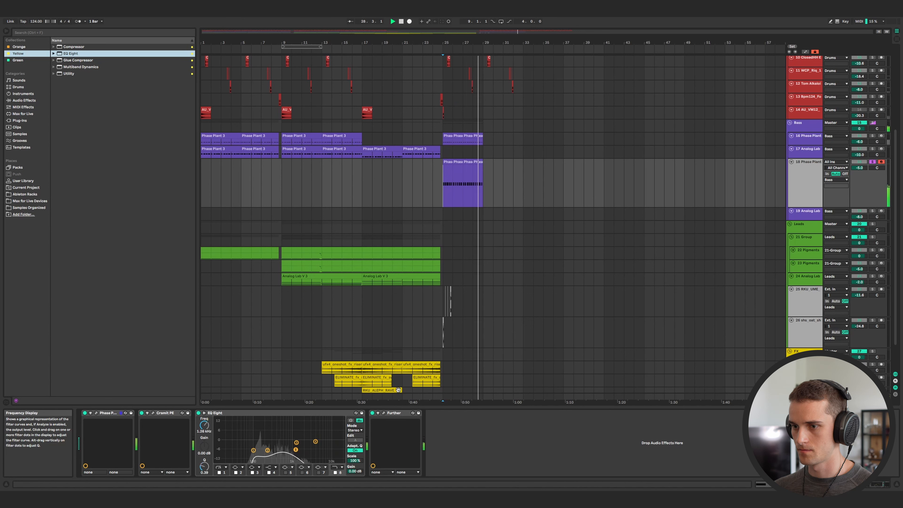
{"action": "left_click", "coordinate": [874, 163]}
{"action": "key", "text": "space"}
{"action": "key", "text": "space"}
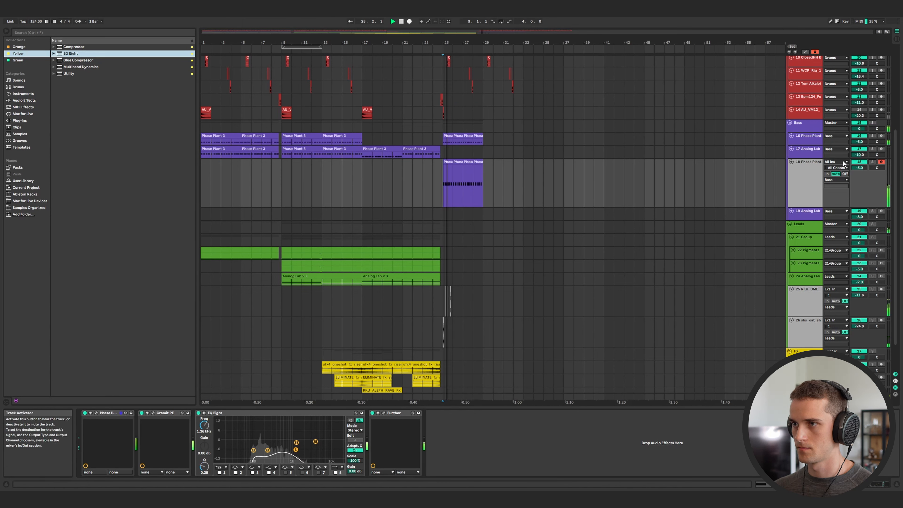
{"action": "key", "text": "space"}
{"action": "key", "text": "space"}
{"action": "left_click_drag", "start_coordinate": [296, 450], "coordinate": [284, 444]}
{"action": "key", "text": "space"}
{"action": "key", "text": "space"}
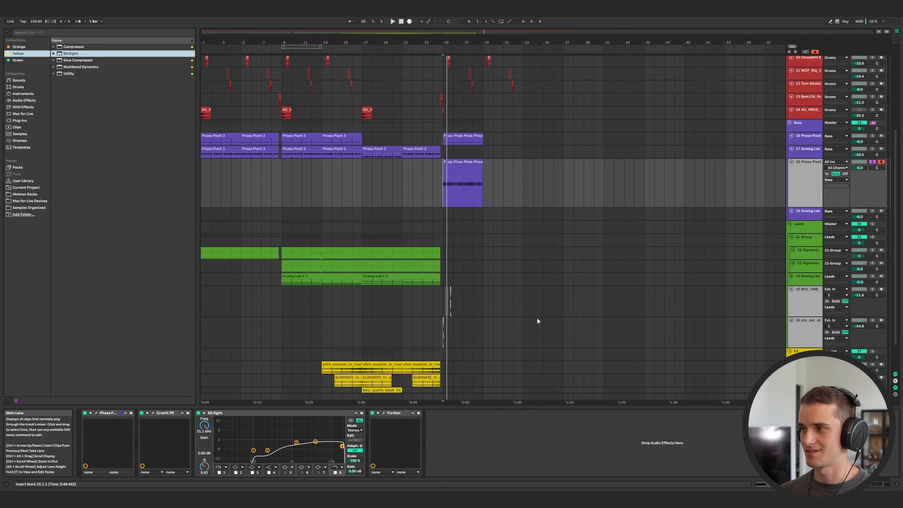
Open the bass MIDI clip at bar 25 and lengthen its third note in the note editor.
{"action": "left_click", "coordinate": [443, 303]}
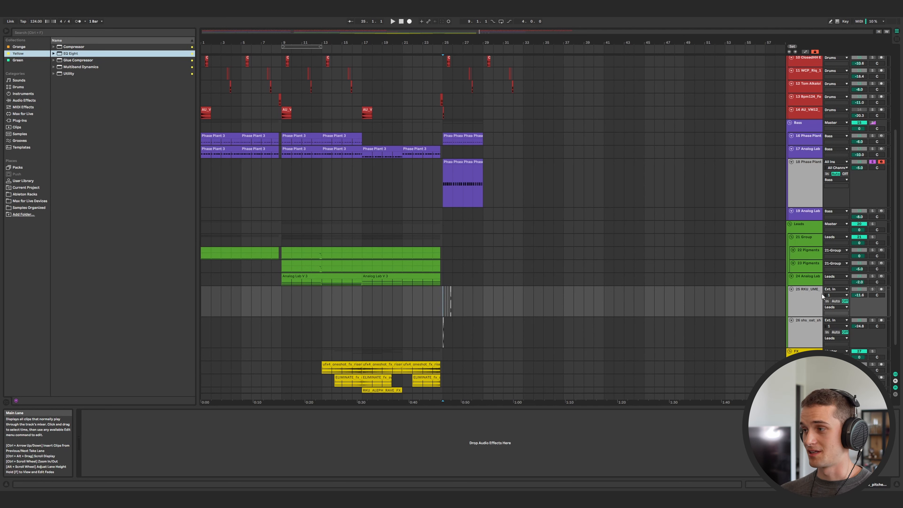
{"action": "left_click", "coordinate": [812, 328]}
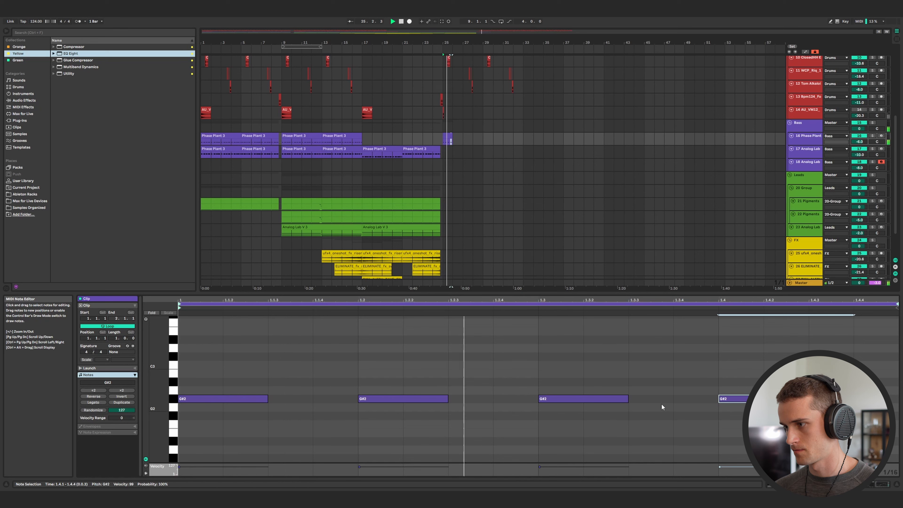
{"action": "left_click_drag", "start_coordinate": [628, 399], "coordinate": [694, 398]}
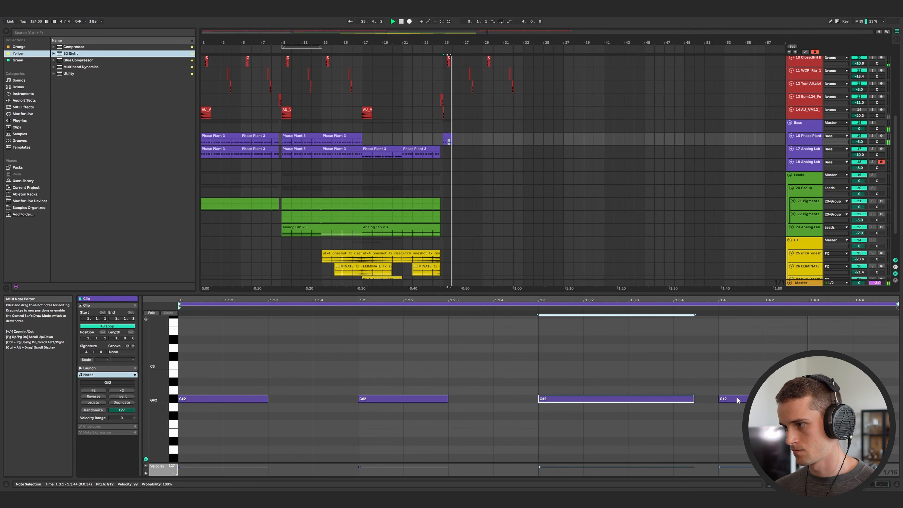
{"action": "left_click", "coordinate": [727, 399]}
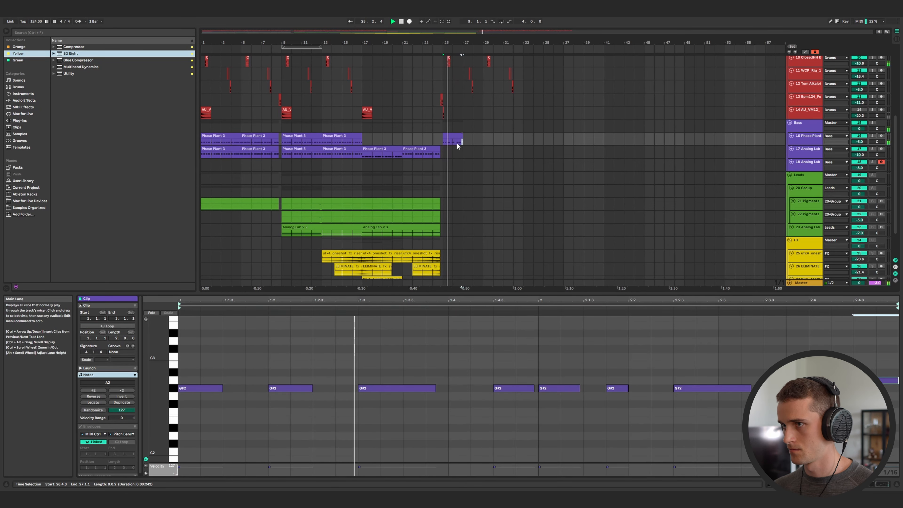
Duplicate the track 16 bass clip at bar 25 and delete the extra copy.
{"action": "left_click", "coordinate": [458, 143]}
{"action": "key", "text": "ctrl+d"}
{"action": "key", "text": "ctrl+d"}
{"action": "key", "text": "ctrl+d"}
{"action": "key", "text": "ctrl+d"}
{"action": "key", "text": "Delete"}
Record a MIDI clip into the track 18 Analog Lab track starting at bar 25.
{"action": "left_click", "coordinate": [808, 166]}
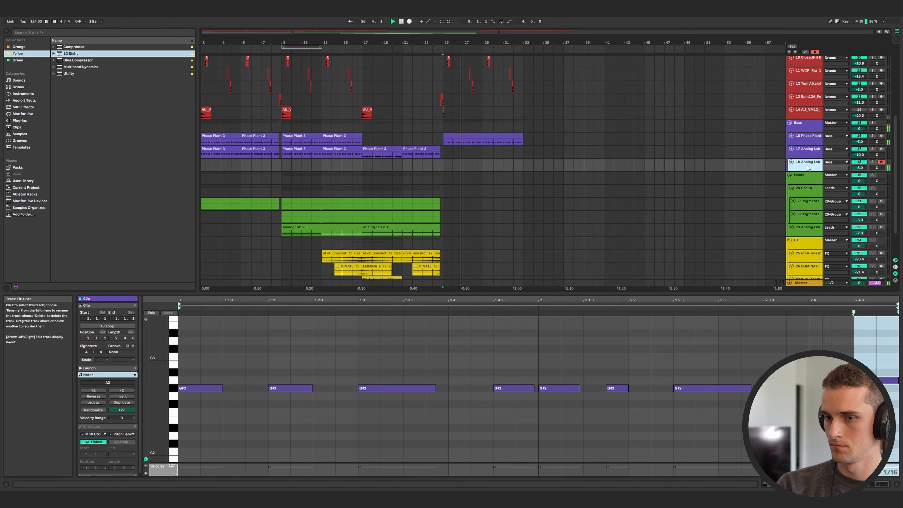
{"action": "left_click", "coordinate": [410, 21]}
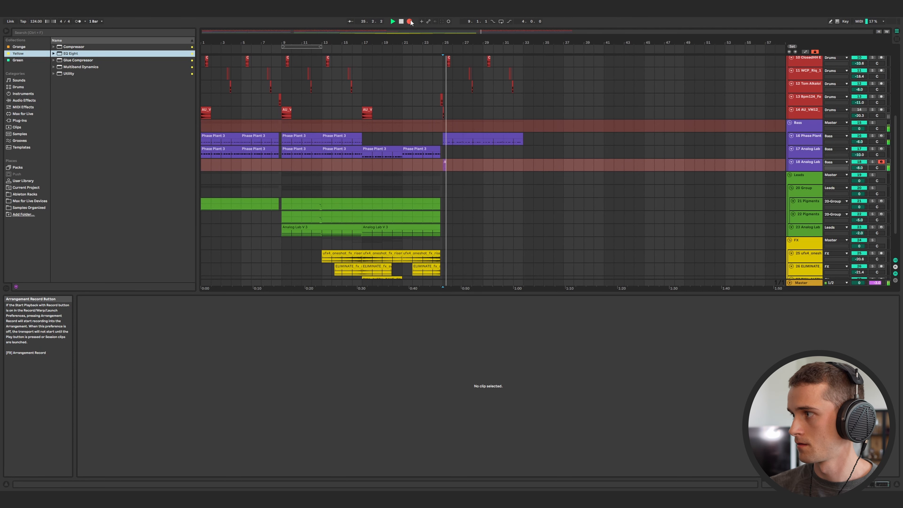
{"action": "left_click", "coordinate": [410, 22]}
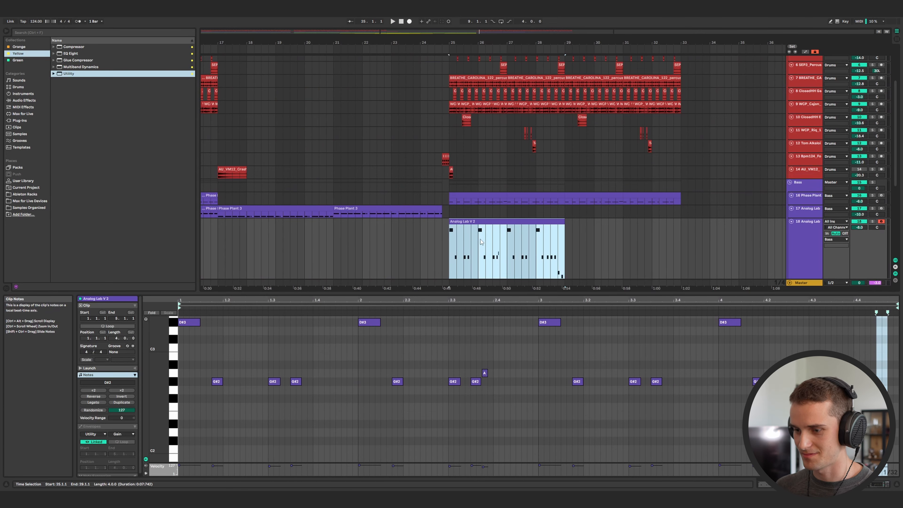
Duplicate the recorded Analog Lab clip at bar 25 and show the track's devices.
{"action": "key", "text": "ctrl+d"}
{"action": "left_click", "coordinate": [452, 244]}
{"action": "left_click", "coordinate": [800, 262]}
{"action": "key", "text": "shift+Tab"}
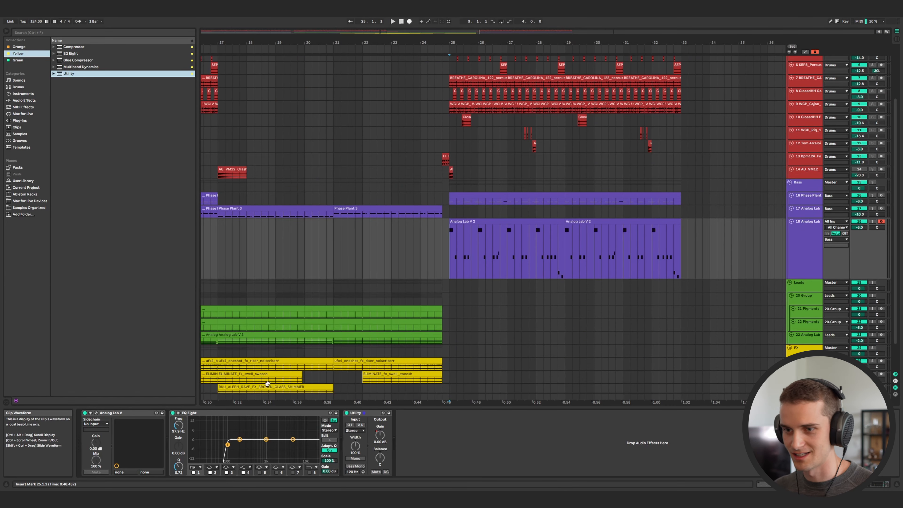
Open the track 18 Analog Lab V plugin and audition its preset during playback.
{"action": "left_click", "coordinate": [96, 413]}
{"action": "key", "text": "space"}
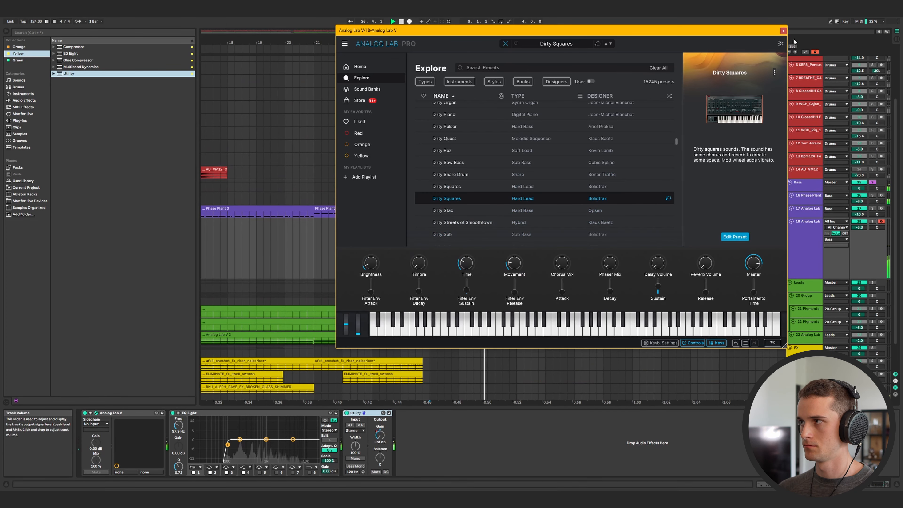
{"action": "left_click", "coordinate": [784, 31]}
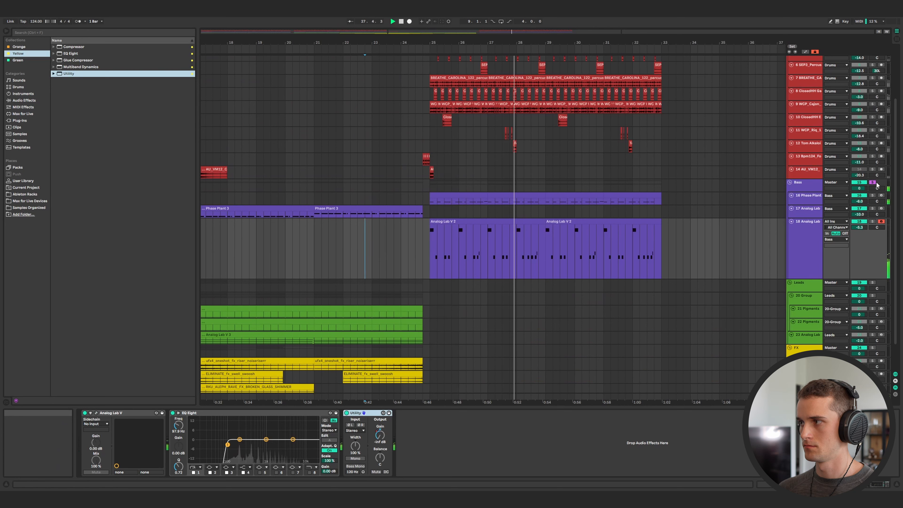
{"action": "left_click", "coordinate": [872, 183]}
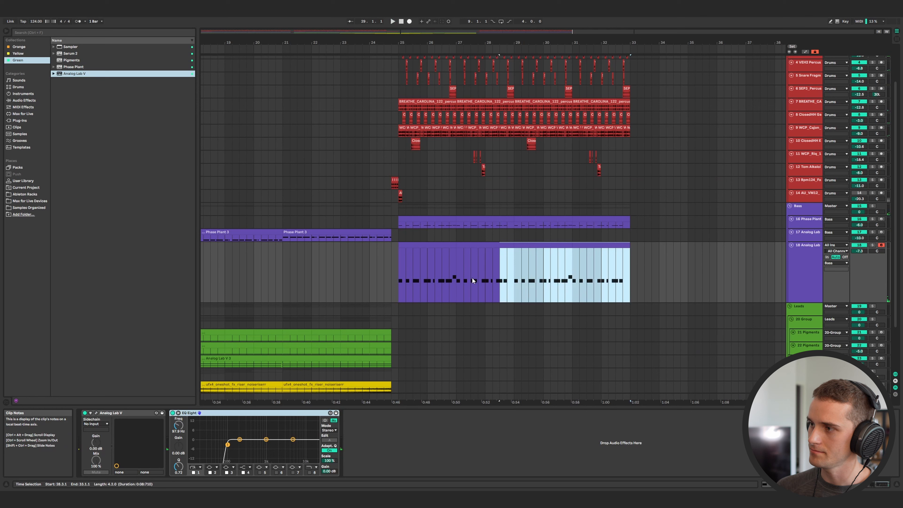
Delete the Analog Lab clip spanning bars 25–33 on track 18 and the clip selected two tracks up.
{"action": "left_click_drag", "start_coordinate": [500, 279], "coordinate": [395, 285]}
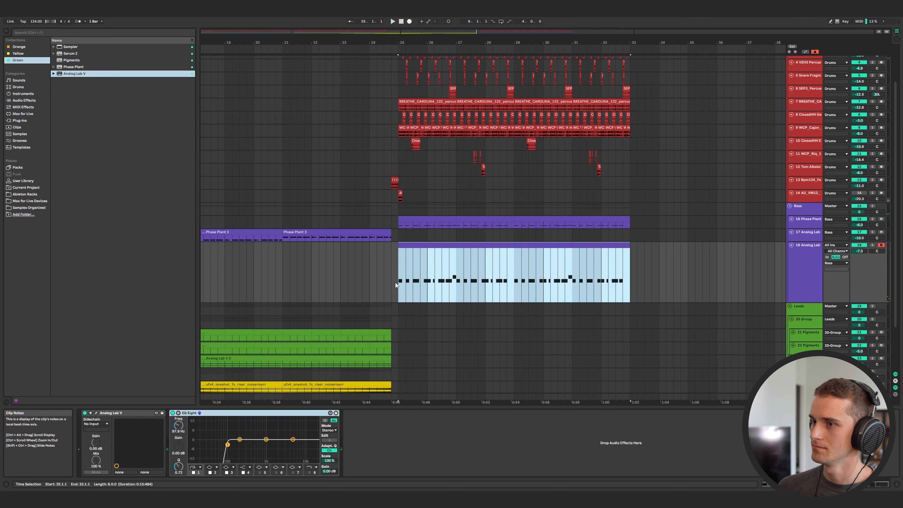
{"action": "key", "text": "Delete"}
{"action": "key", "text": "Up"}
{"action": "key", "text": "Up"}
{"action": "key", "text": "Delete"}
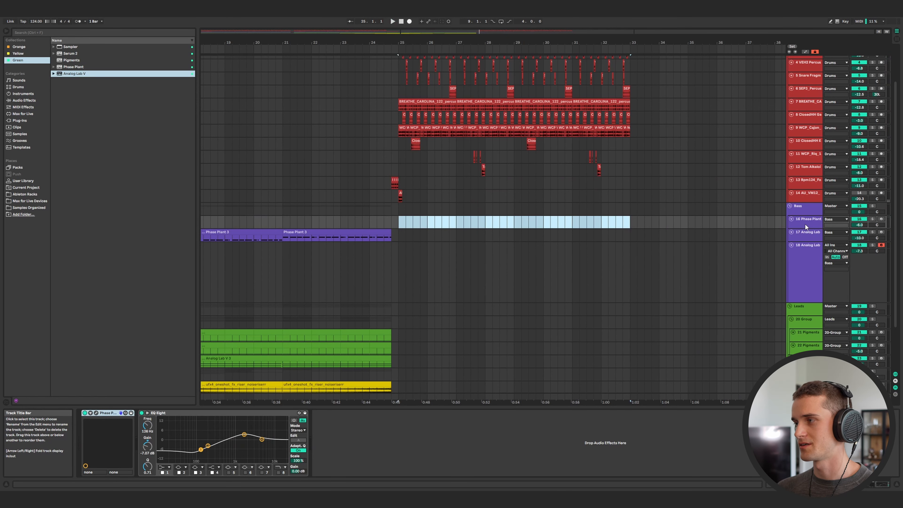
Insert a new MIDI track below track 17 and load Phase Plant onto it at bar 25.
{"action": "left_click", "coordinate": [808, 235]}
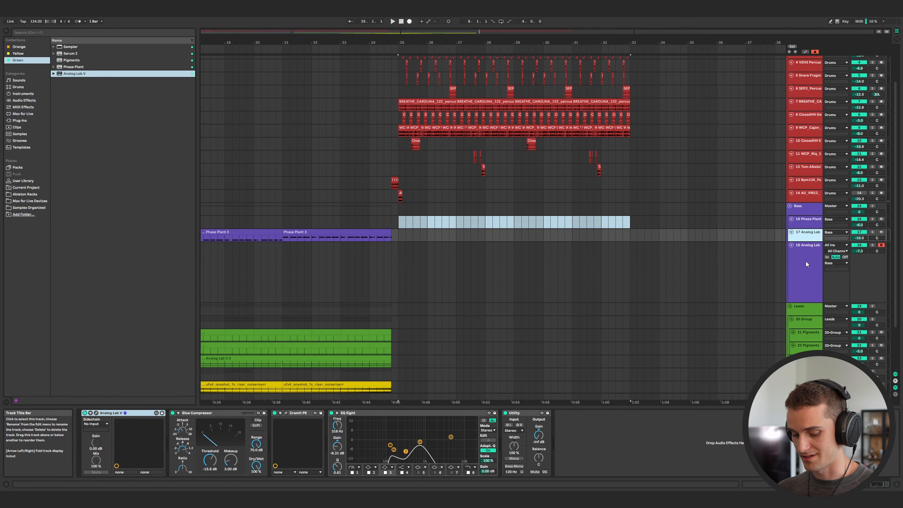
{"action": "key", "text": "ctrl+shift+t"}
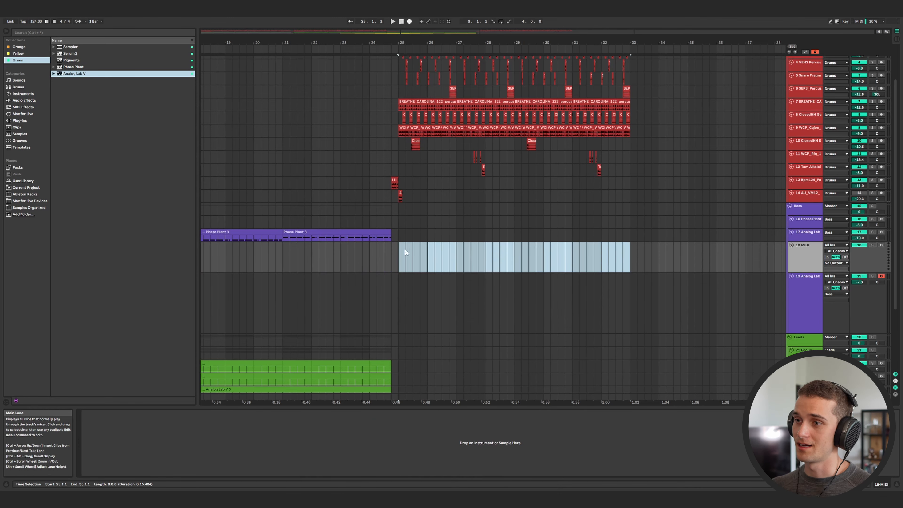
{"action": "left_click", "coordinate": [395, 258]}
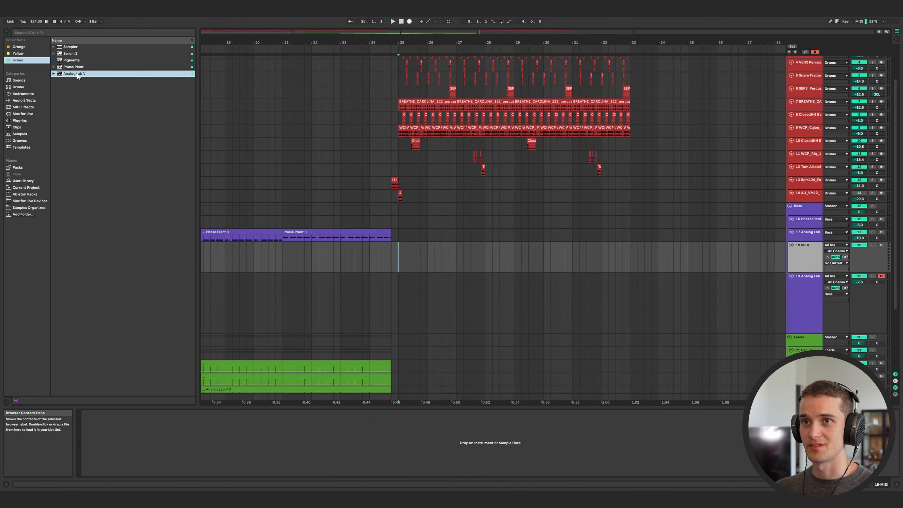
{"action": "left_click_drag", "start_coordinate": [74, 67], "coordinate": [243, 155]}
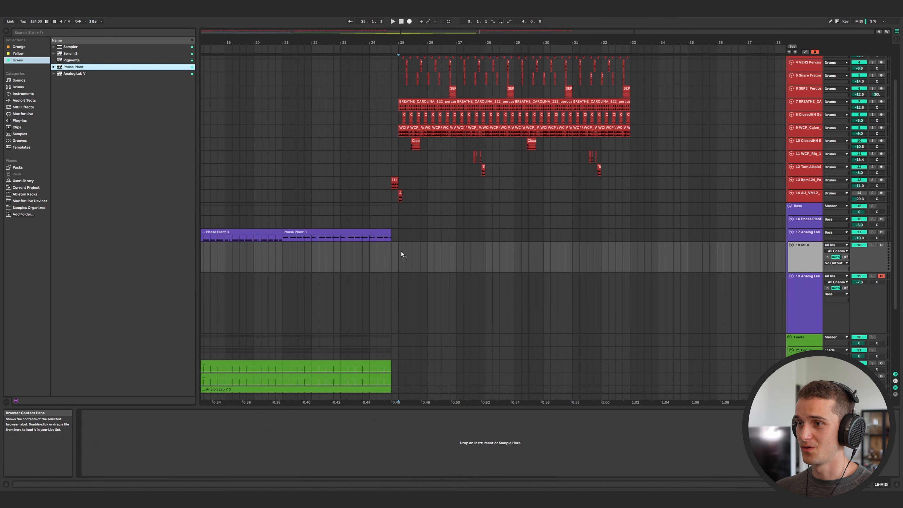
{"action": "left_click_drag", "start_coordinate": [398, 252], "coordinate": [398, 252]}
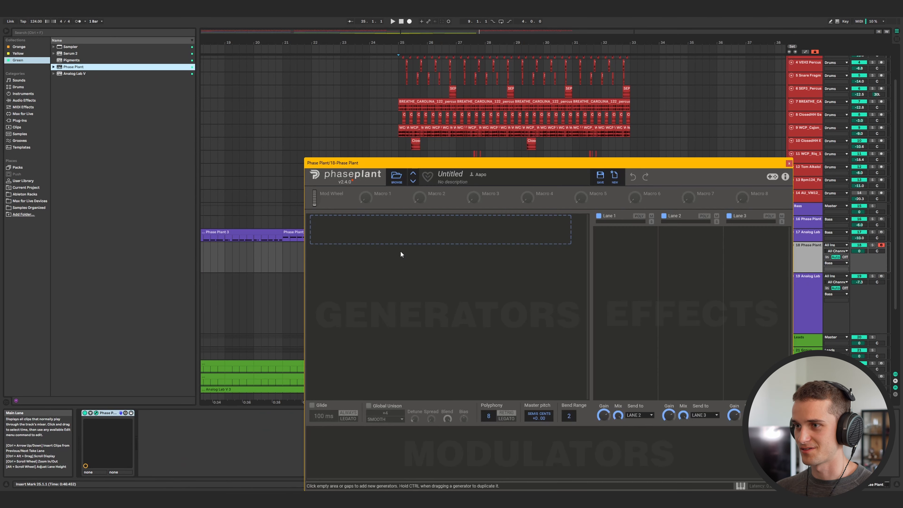
Add an Analog generator to the empty Phase Plant patch and adjust its LFO.
{"action": "left_click", "coordinate": [405, 243]}
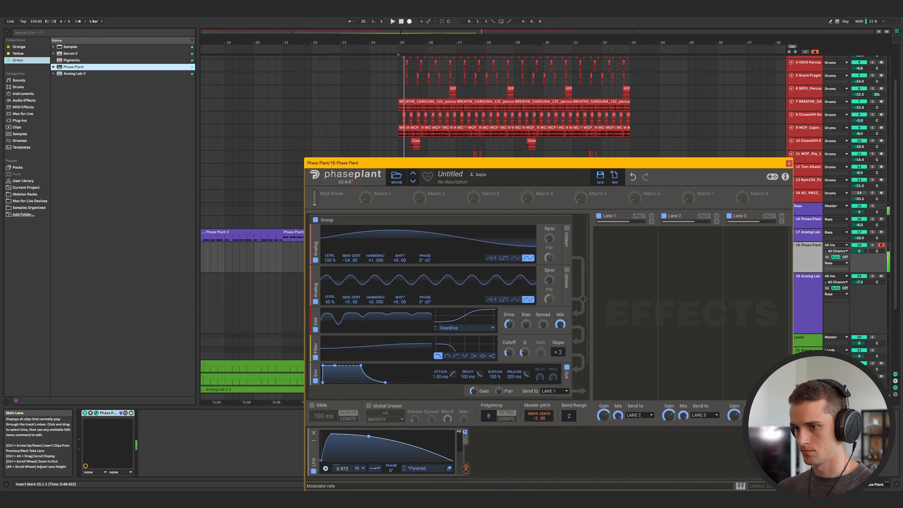
{"action": "left_click_drag", "start_coordinate": [342, 469], "coordinate": [343, 477]}
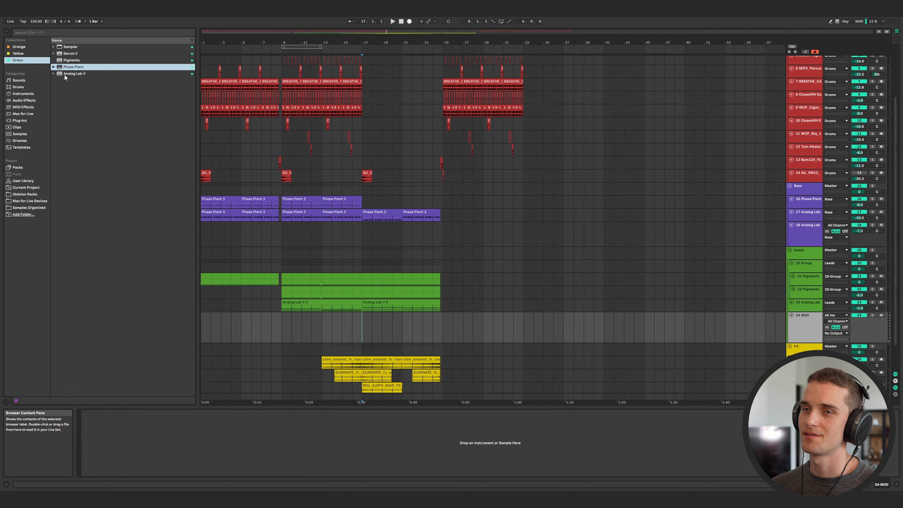
Load Analog Lab V from the browser onto a new instrument track with a clip at bar 25.
{"action": "double_click", "coordinate": [65, 74]}
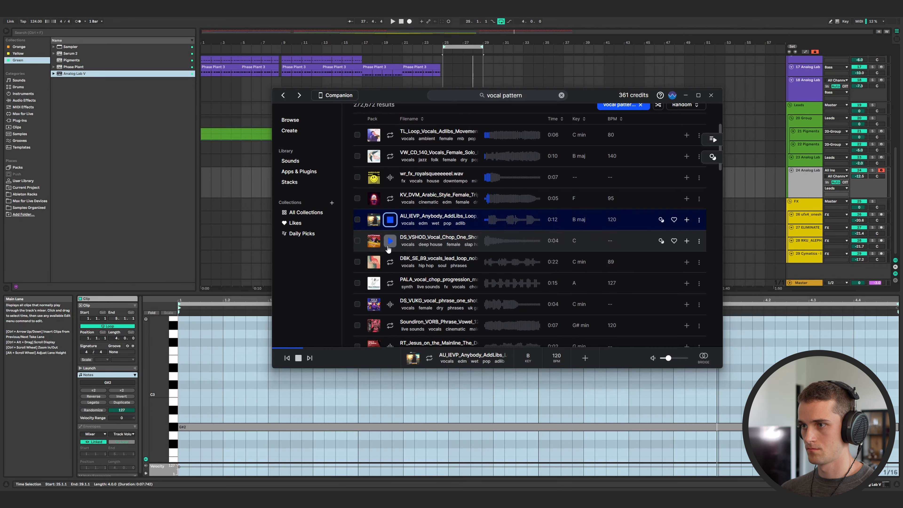
{"action": "left_click", "coordinate": [390, 262]}
{"action": "scroll", "coordinate": [391, 253], "scroll_direction": "down", "scroll_amount": 1}
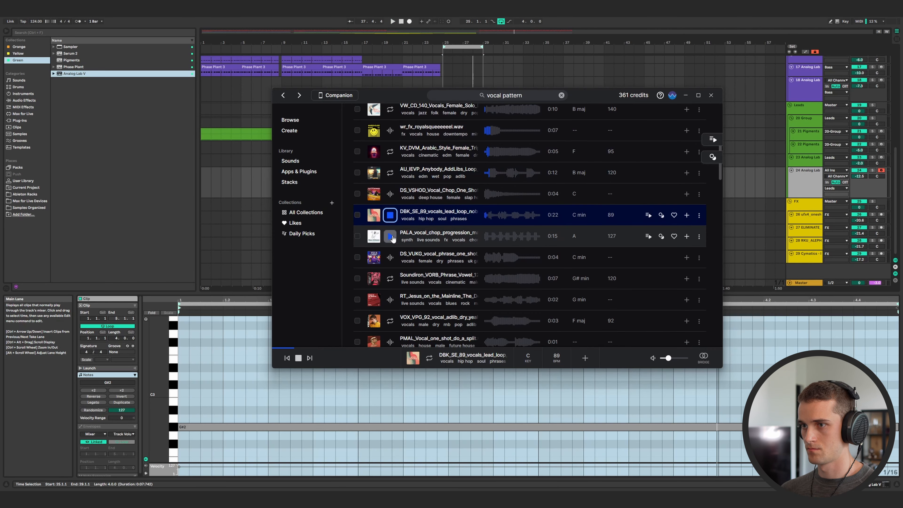
Audition vocal pattern samples in Splice and search for vocal sequence samples.
{"action": "left_click", "coordinate": [389, 238]}
{"action": "left_click", "coordinate": [390, 257]}
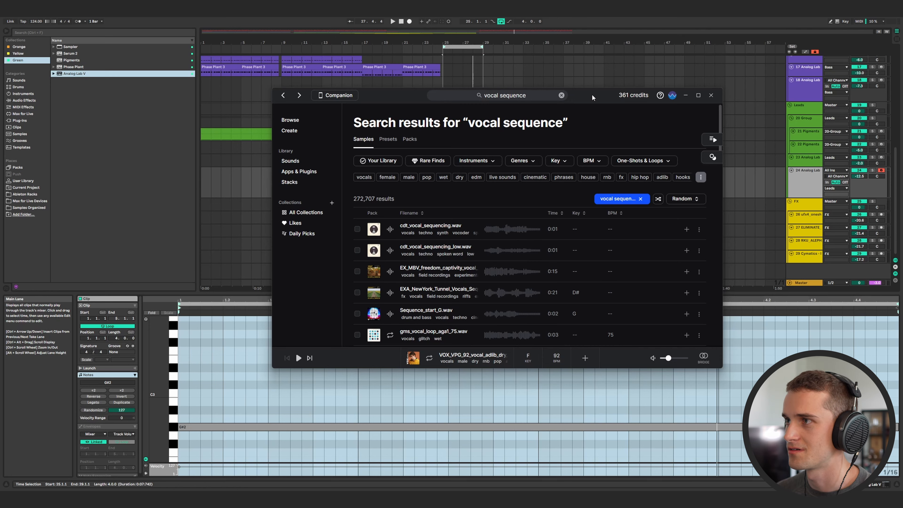
{"action": "left_click_drag", "start_coordinate": [591, 103], "coordinate": [560, 101]}
{"action": "left_click", "coordinate": [627, 197]}
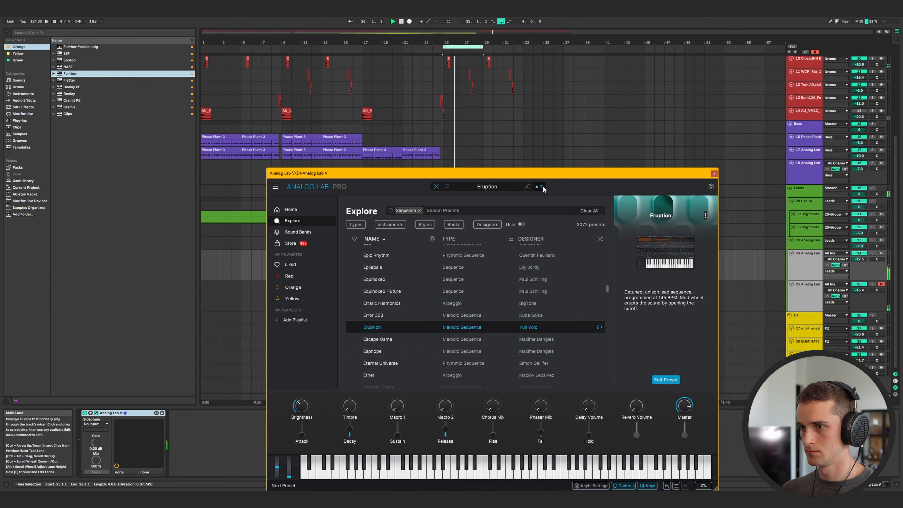
Step through the next Analog Lab V presets in the Sequence category.
{"action": "left_click", "coordinate": [542, 185]}
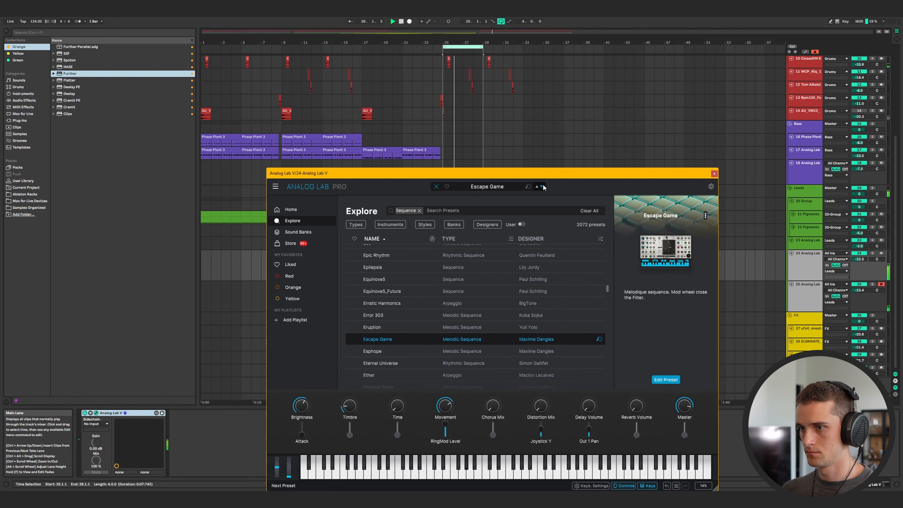
{"action": "left_click", "coordinate": [542, 187]}
{"action": "left_click", "coordinate": [542, 187]}
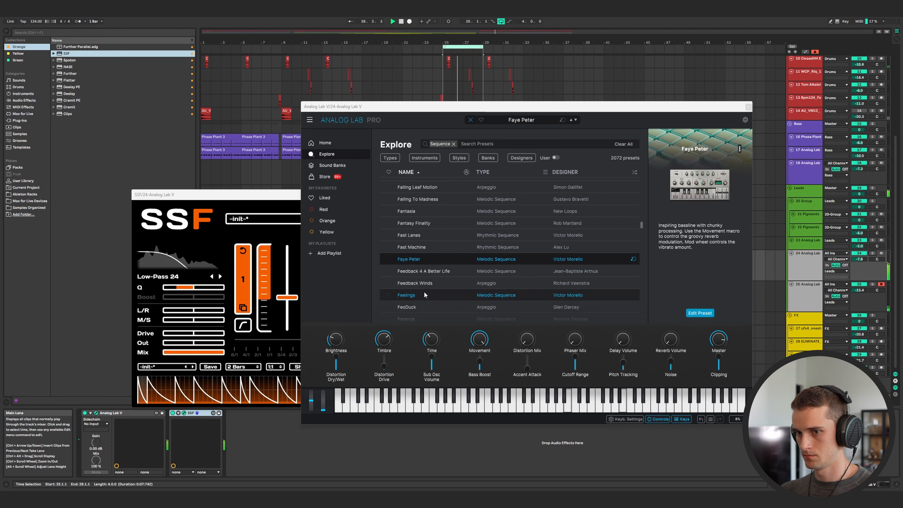
Review the SSF effect window alongside Analog Lab V, then close it.
{"action": "left_click_drag", "start_coordinate": [252, 195], "coordinate": [252, 195]}
{"action": "left_click_drag", "start_coordinate": [252, 195], "coordinate": [239, 158]}
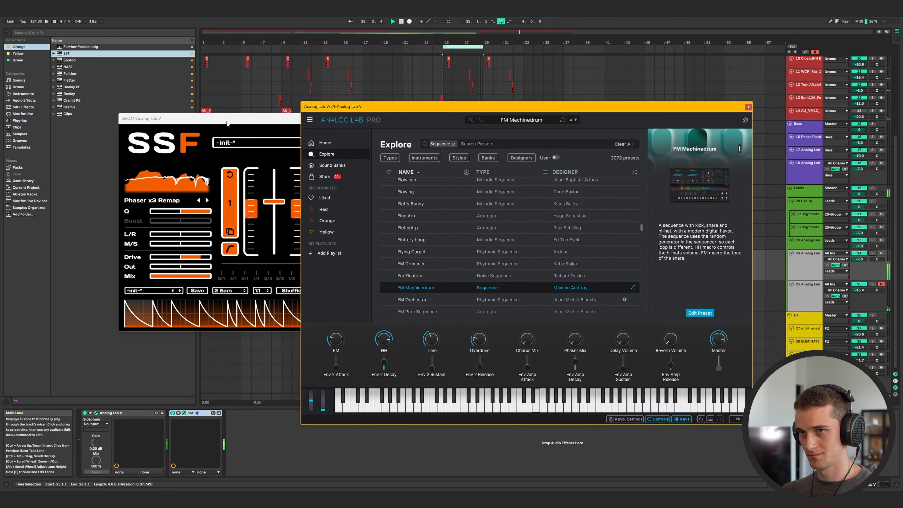
{"action": "left_click_drag", "start_coordinate": [227, 117], "coordinate": [187, 186]}
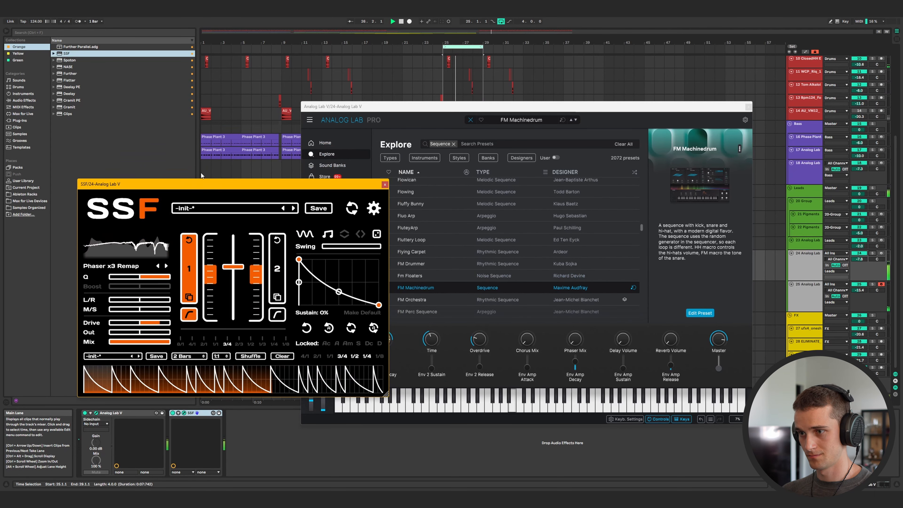
{"action": "left_click_drag", "start_coordinate": [417, 110], "coordinate": [514, 84]}
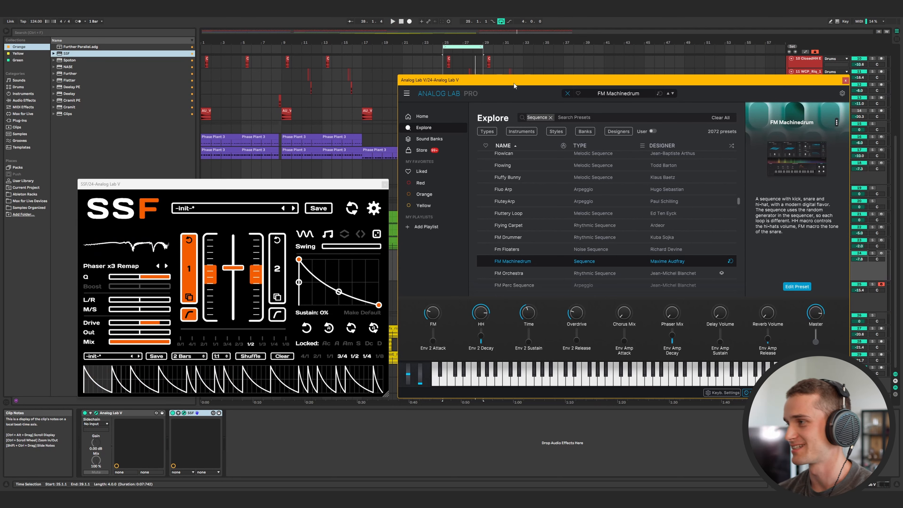
{"action": "left_click", "coordinate": [385, 184]}
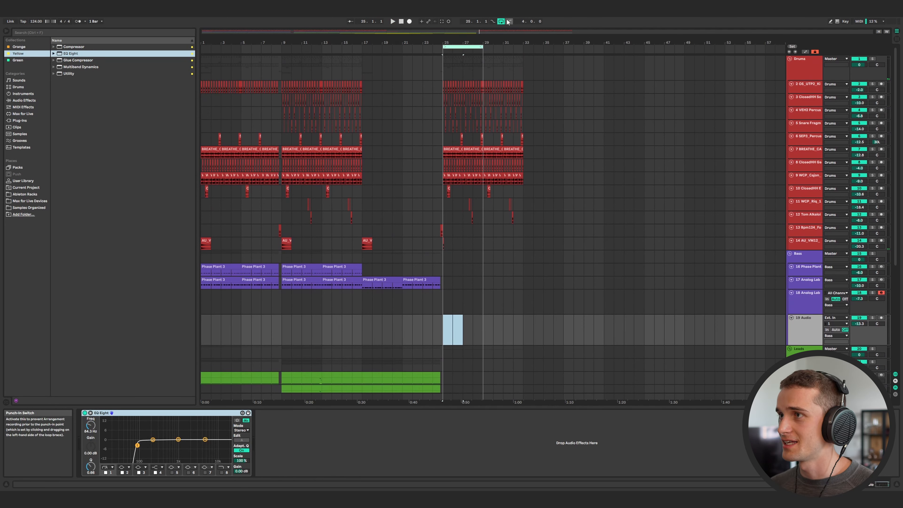
{"action": "left_click", "coordinate": [502, 22]}
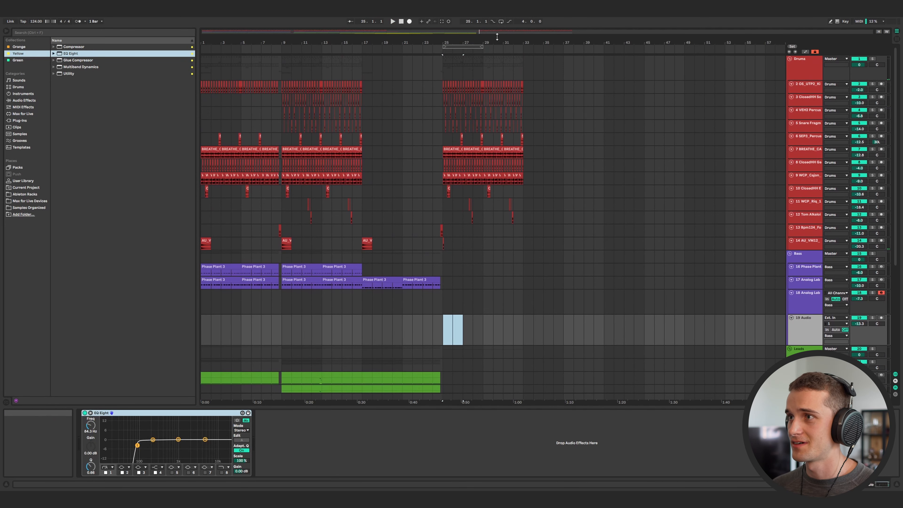
Select bars 25 to 33 across all tracks and copy that section further along the arrangement.
{"action": "scroll", "coordinate": [528, 241], "scroll_direction": "down", "scroll_amount": 3}
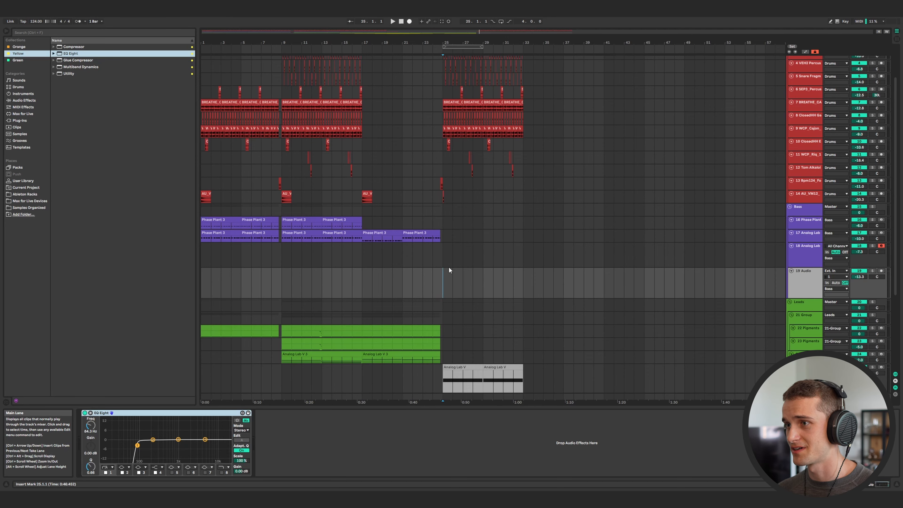
{"action": "scroll", "coordinate": [449, 266], "scroll_direction": "down", "scroll_amount": 5}
{"action": "key", "text": "h"}
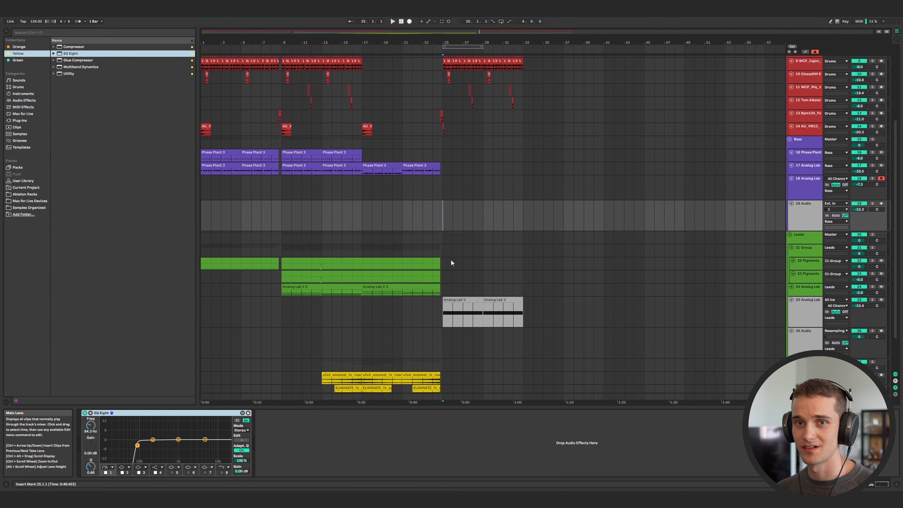
{"action": "left_click_drag", "start_coordinate": [522, 373], "coordinate": [204, 84]}
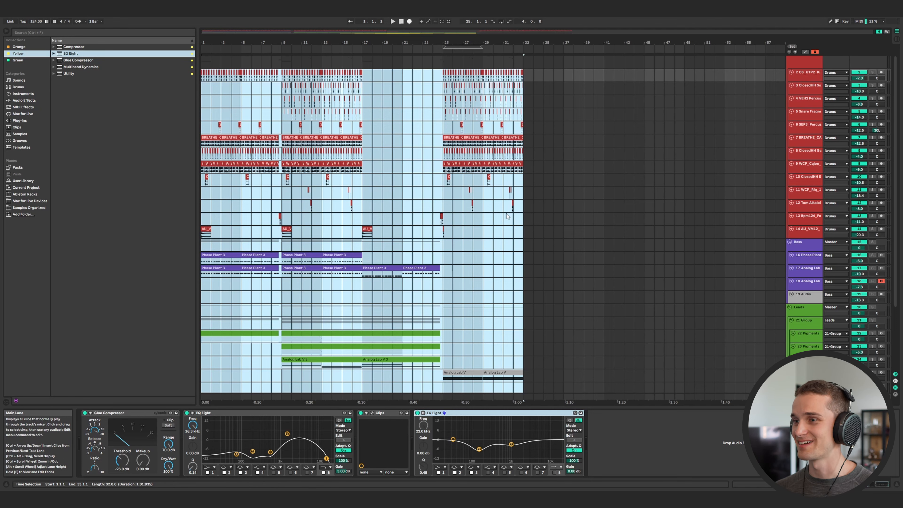
{"action": "left_click", "coordinate": [447, 213]}
{"action": "scroll", "coordinate": [522, 360], "scroll_direction": "down", "scroll_amount": 1}
{"action": "left_click_drag", "start_coordinate": [523, 360], "coordinate": [442, 74]}
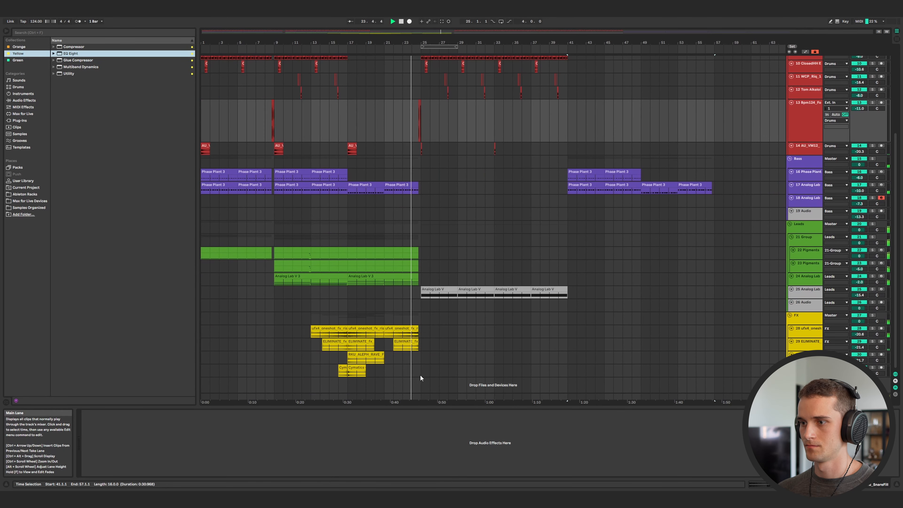
{"action": "left_click_drag", "start_coordinate": [420, 374], "coordinate": [617, 344]}
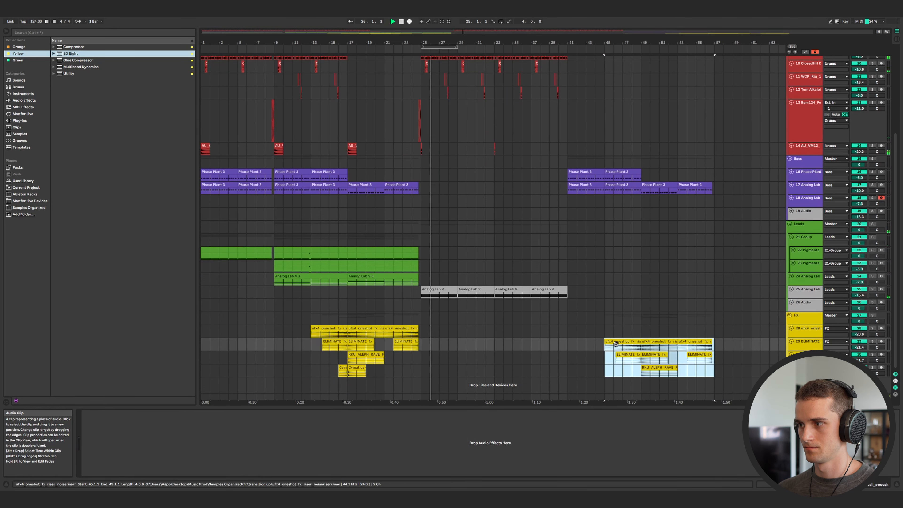
Extend the BREATHE percussion loop clip so it runs up to the drum section at bar 57.
{"action": "scroll", "coordinate": [615, 344], "scroll_direction": "up", "scroll_amount": 6}
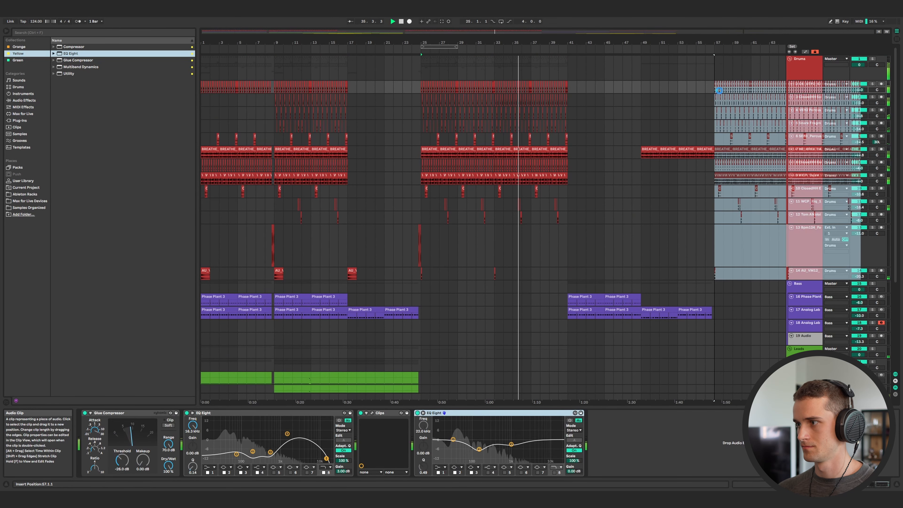
{"action": "scroll", "coordinate": [491, 228], "scroll_direction": "right", "scroll_amount": 10}
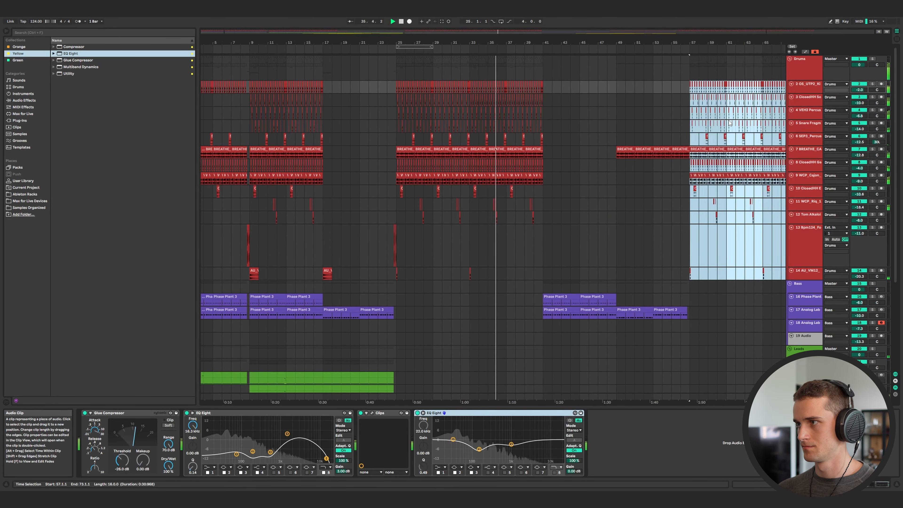
{"action": "scroll", "coordinate": [569, 156], "scroll_direction": "up", "scroll_amount": 8}
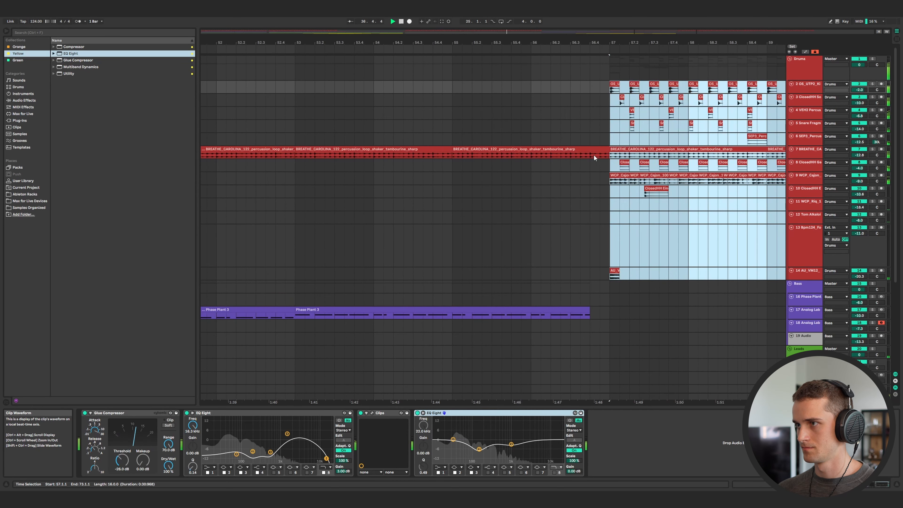
{"action": "left_click_drag", "start_coordinate": [591, 155], "coordinate": [607, 157]}
Select the final drum section's clips and delete the clips at the end of its closed hi-hat lane.
{"action": "scroll", "coordinate": [599, 158], "scroll_direction": "down", "scroll_amount": 9}
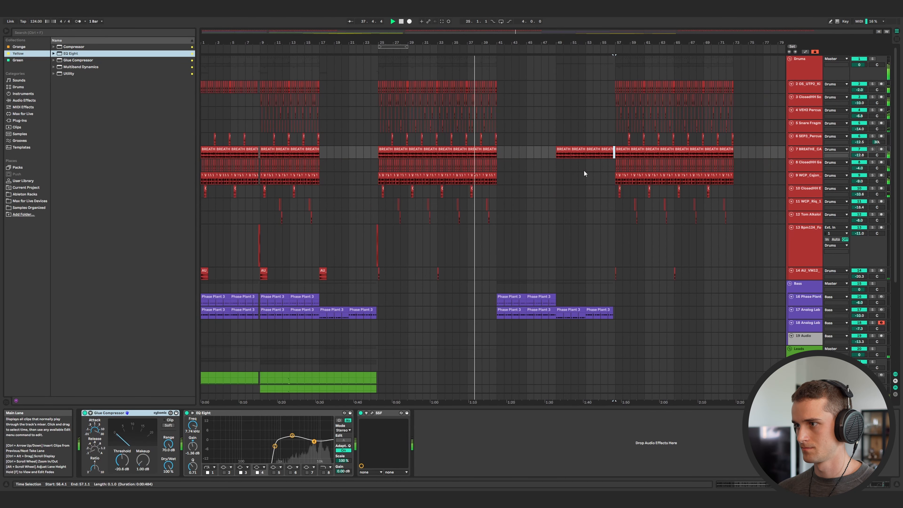
{"action": "left_click_drag", "start_coordinate": [380, 246], "coordinate": [371, 246]}
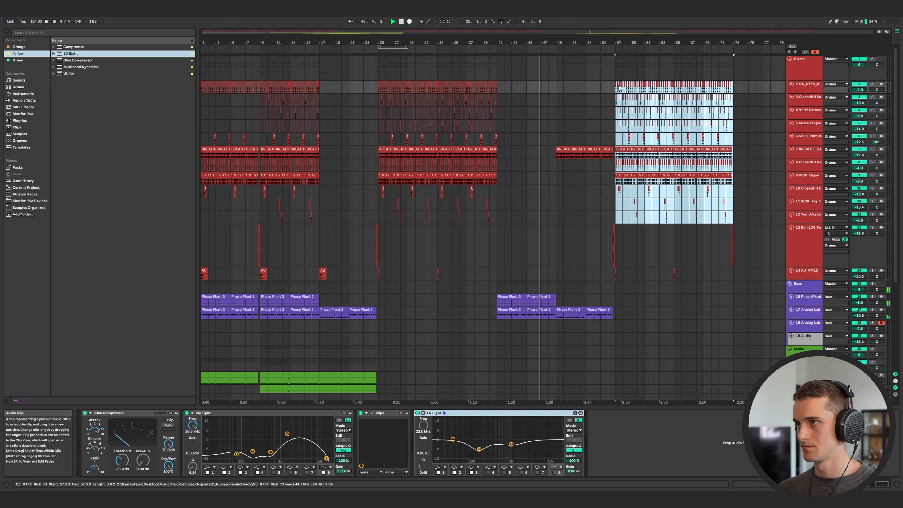
{"action": "left_click_drag", "start_coordinate": [618, 84], "coordinate": [737, 89]}
{"action": "scroll", "coordinate": [509, 234], "scroll_direction": "right", "scroll_amount": 8}
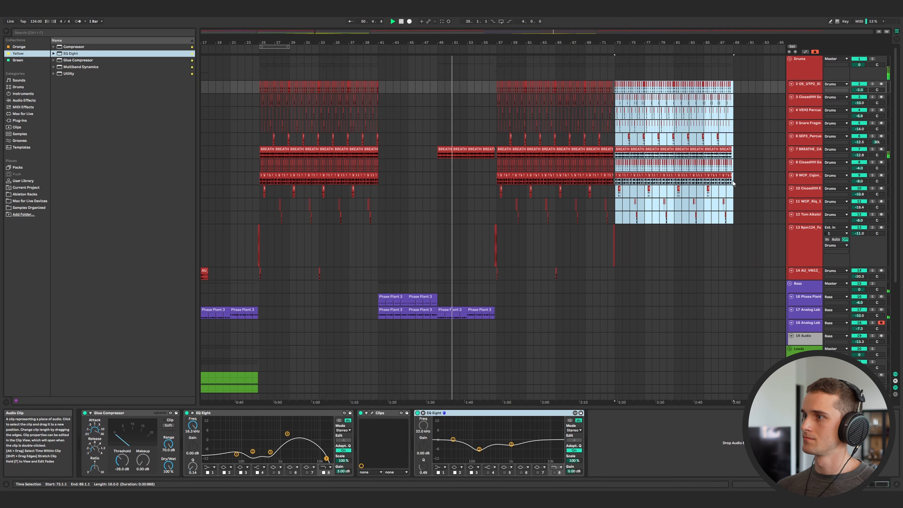
{"action": "left_click", "coordinate": [735, 165]}
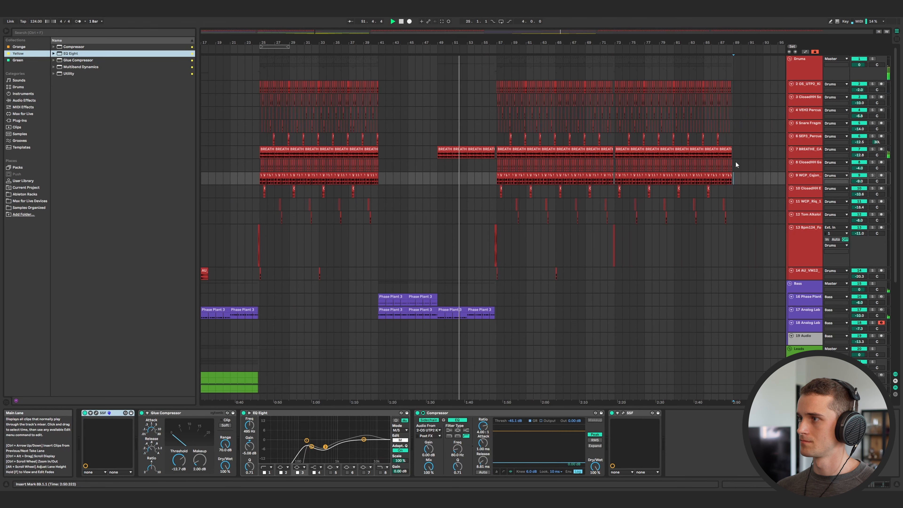
{"action": "left_click_drag", "start_coordinate": [734, 165], "coordinate": [675, 156]}
{"action": "key", "text": "Delete"}
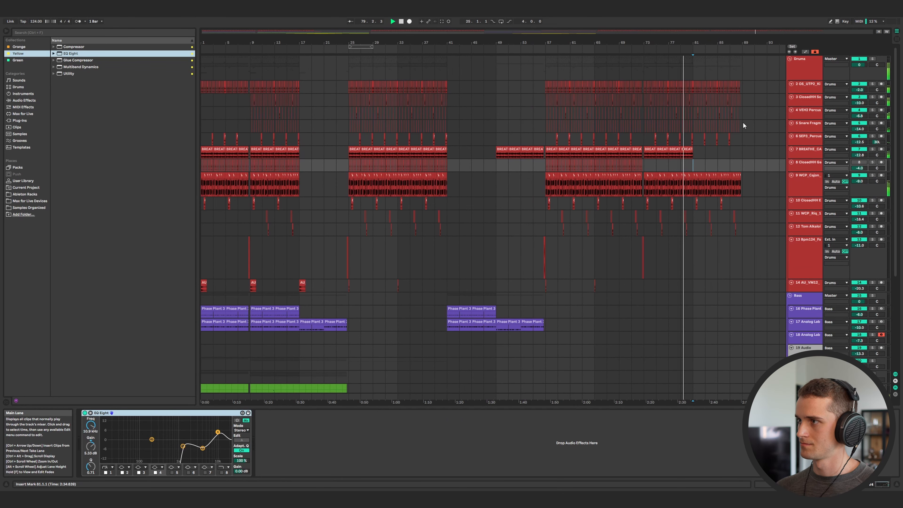
Inspect the Cajon and closed hi-hat tracks, briefly showing their automation lanes.
{"action": "scroll", "coordinate": [735, 102], "scroll_direction": "up", "scroll_amount": 3}
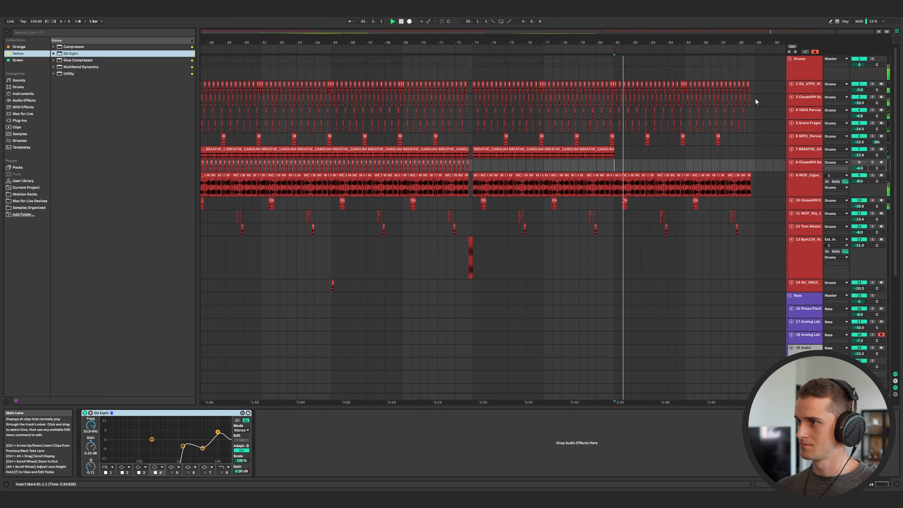
{"action": "left_click_drag", "start_coordinate": [649, 233], "coordinate": [754, 219]}
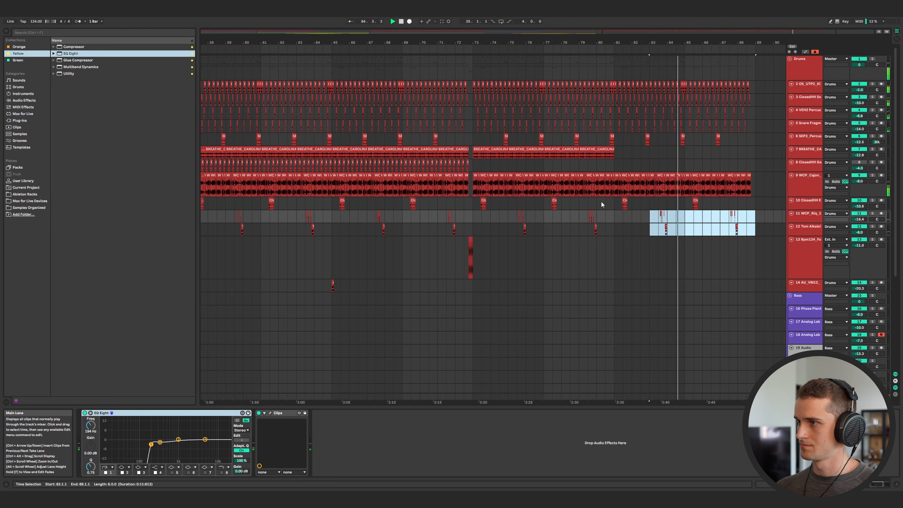
{"action": "left_click", "coordinate": [804, 188]}
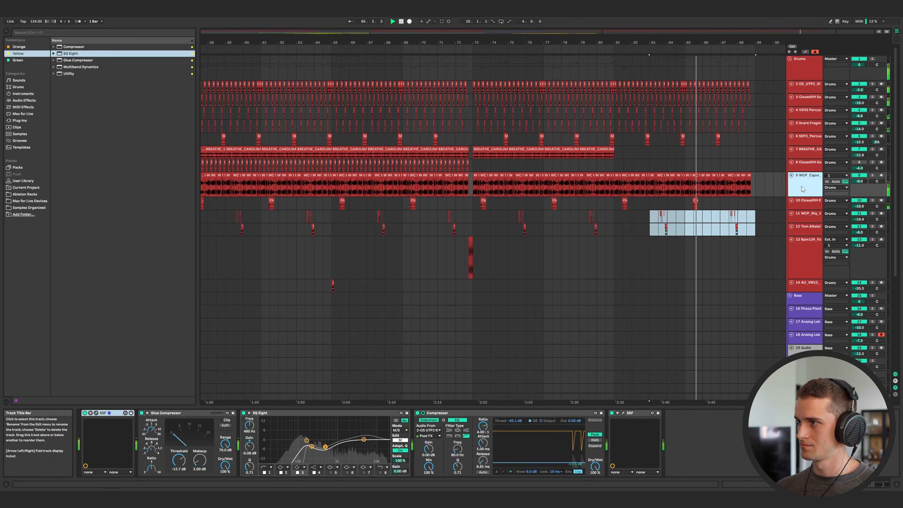
{"action": "key", "text": "a"}
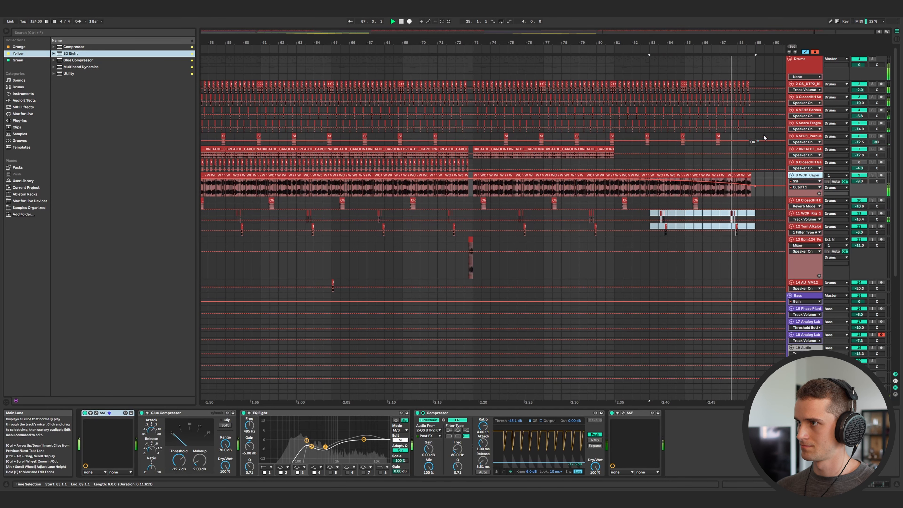
{"action": "key", "text": "a"}
{"action": "left_click", "coordinate": [799, 102]}
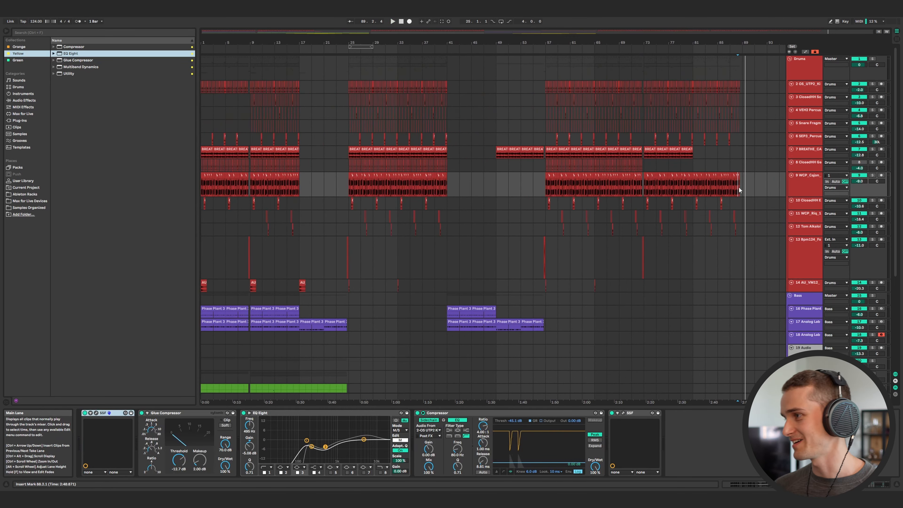
Copy the Analog Lab V clips from bar 25 to bar 57.
{"action": "scroll", "coordinate": [691, 219], "scroll_direction": "down", "scroll_amount": 2}
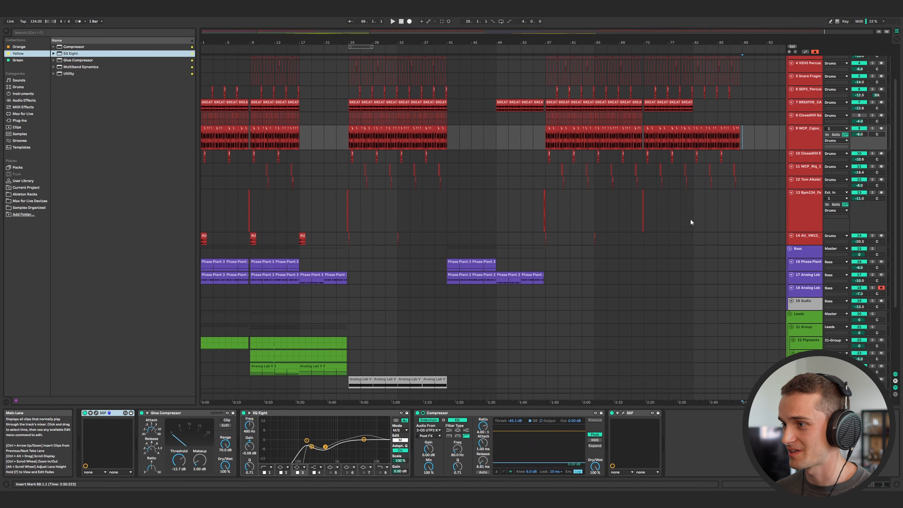
{"action": "scroll", "coordinate": [439, 276], "scroll_direction": "down", "scroll_amount": 3}
{"action": "left_click", "coordinate": [352, 306]}
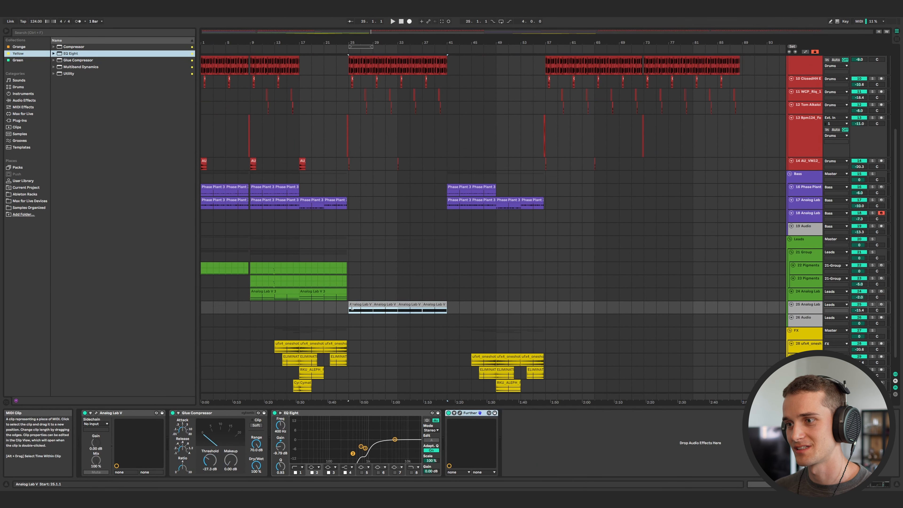
{"action": "left_click_drag", "start_coordinate": [352, 306], "coordinate": [546, 312]}
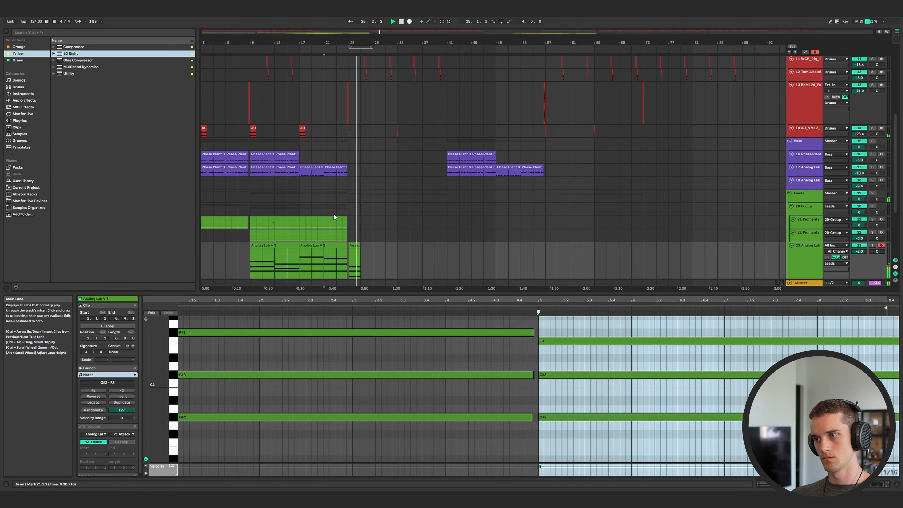
Record a short Analog Lab V part at bar 25, then delete one note and lengthen and raise another.
{"action": "left_click", "coordinate": [409, 22]}
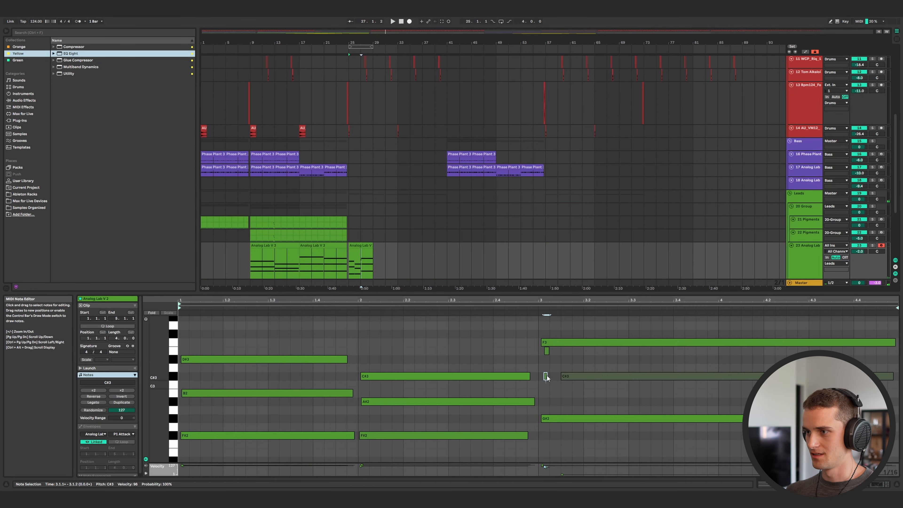
{"action": "left_click", "coordinate": [547, 351], "text": "shift"}
{"action": "key", "text": "Delete"}
{"action": "left_click_drag", "start_coordinate": [587, 375], "coordinate": [565, 375]}
{"action": "left_click_drag", "start_coordinate": [872, 377], "coordinate": [893, 376]}
{"action": "left_click_drag", "start_coordinate": [886, 376], "coordinate": [886, 350]}
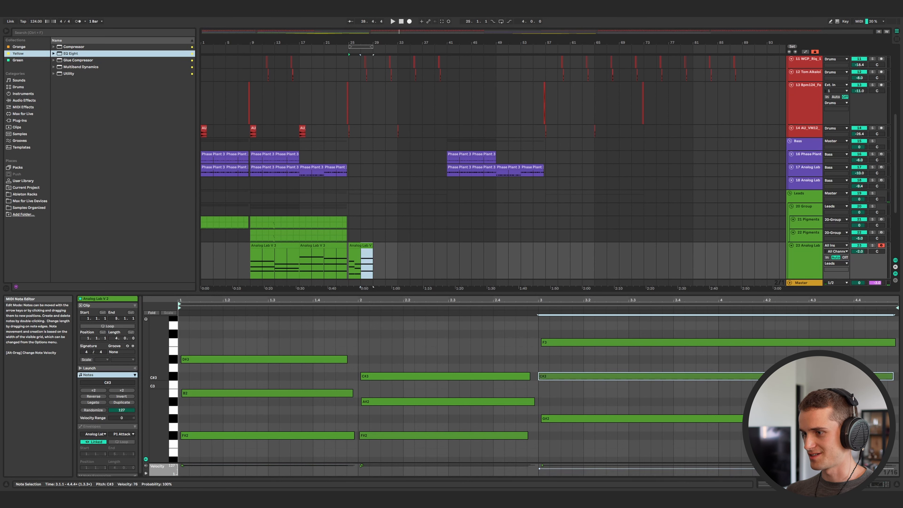
Play the lead section back from several positions to audition the new part.
{"action": "left_click", "coordinate": [297, 271]}
{"action": "key", "text": "space"}
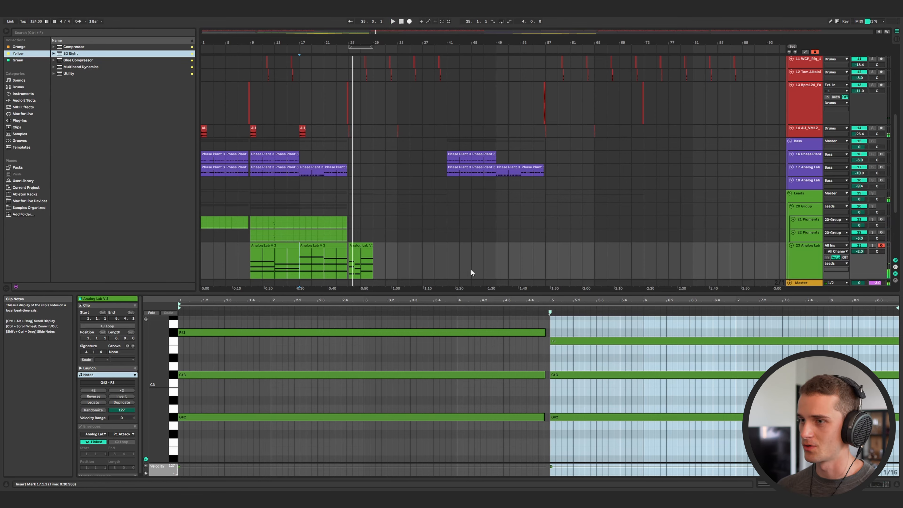
{"action": "left_click", "coordinate": [349, 210]}
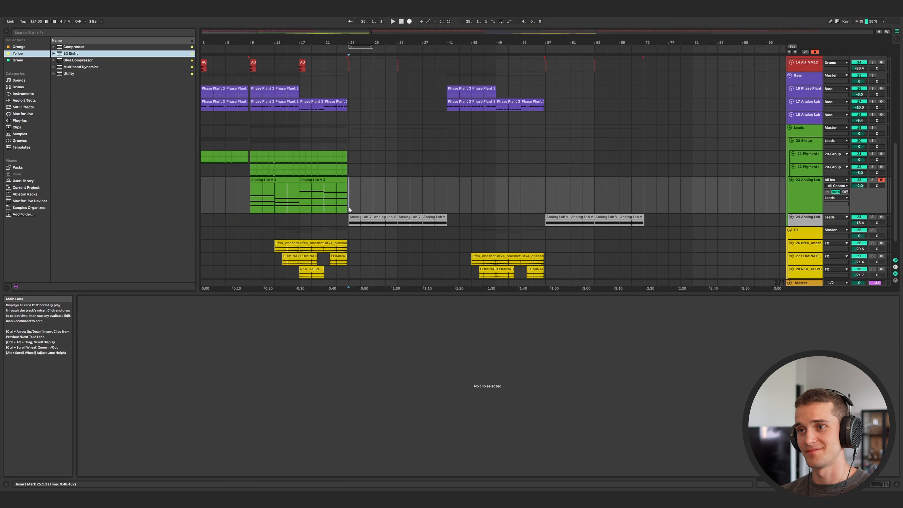
{"action": "left_click", "coordinate": [228, 192]}
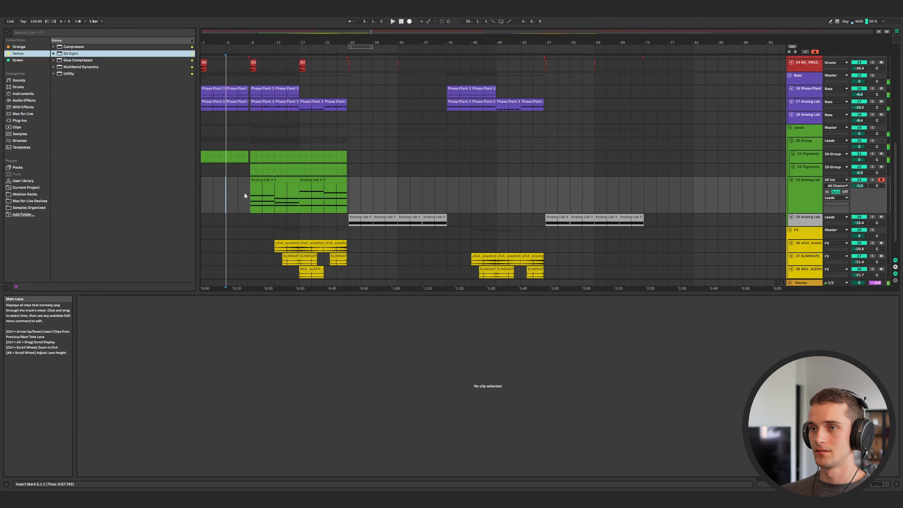
{"action": "left_click", "coordinate": [249, 193]}
{"action": "key", "text": "space"}
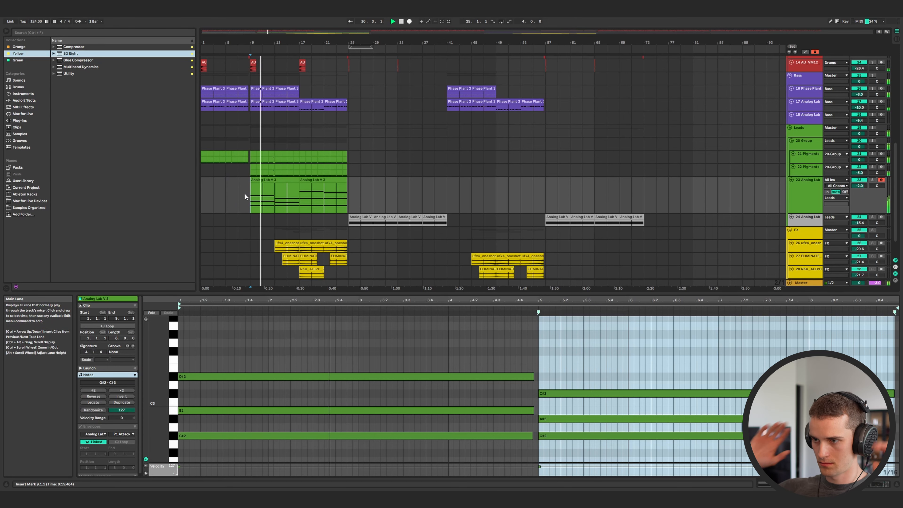
{"action": "left_click", "coordinate": [349, 208]}
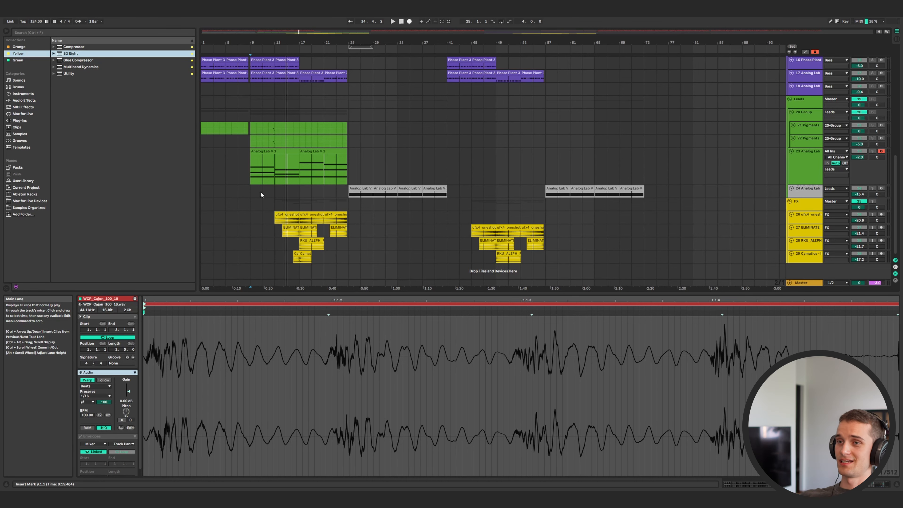
Select the bass and lead clips of the first 25 bars and play through them.
{"action": "left_click_drag", "start_coordinate": [345, 165], "coordinate": [148, 63]}
{"action": "scroll", "coordinate": [310, 157], "scroll_direction": "up", "scroll_amount": 3}
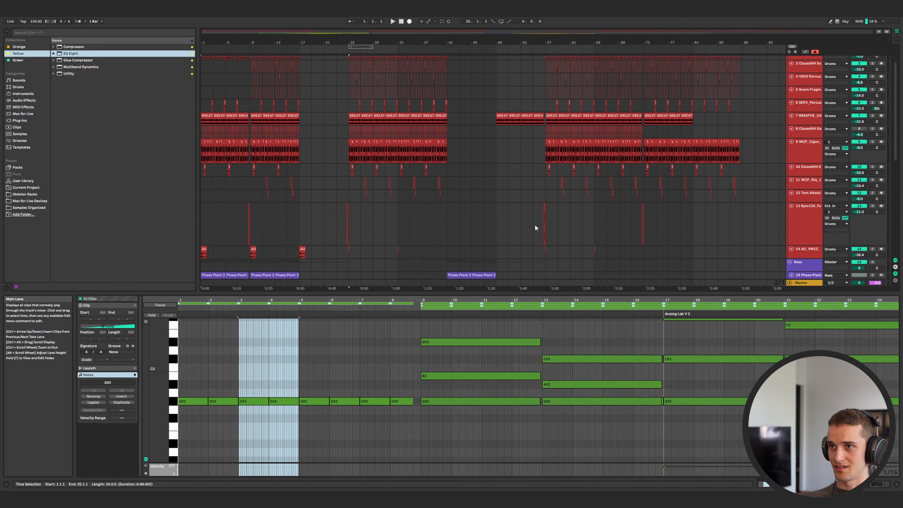
{"action": "scroll", "coordinate": [535, 225], "scroll_direction": "down", "scroll_amount": 4}
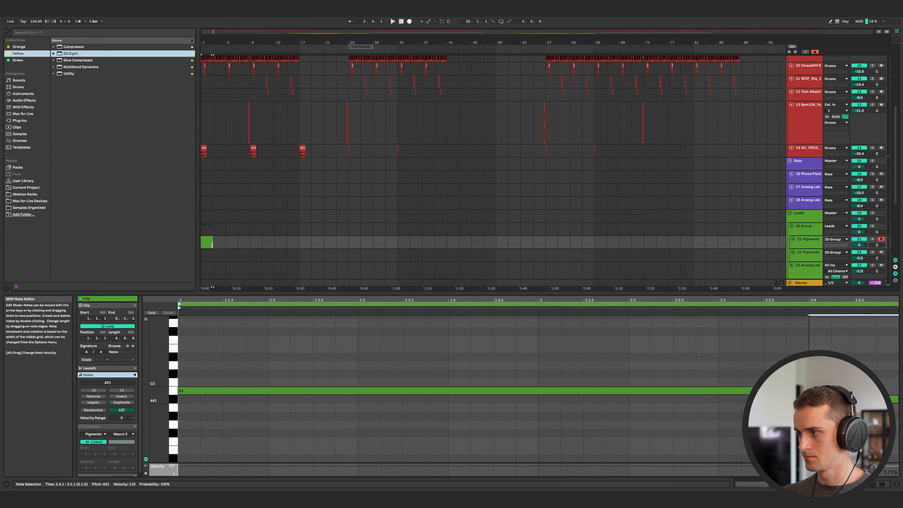
{"action": "key", "text": "space"}
{"action": "key", "text": "Down"}
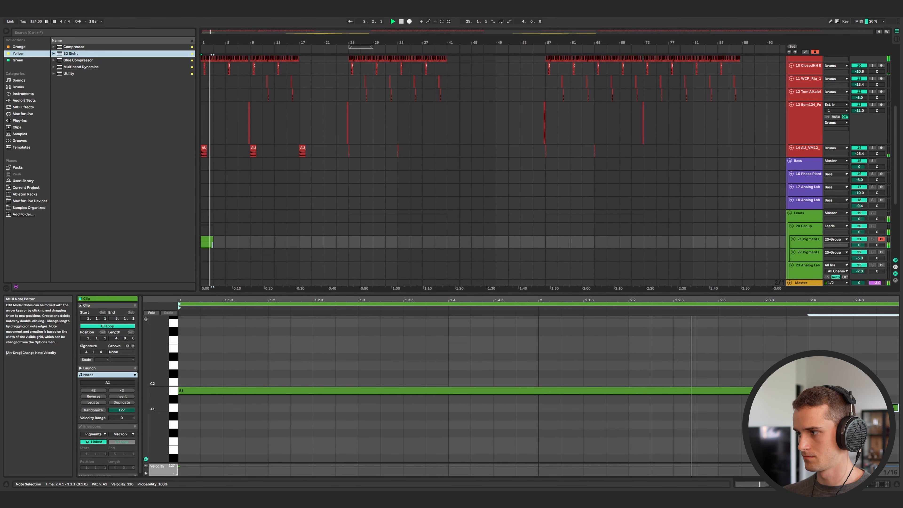
{"action": "key", "text": "space"}
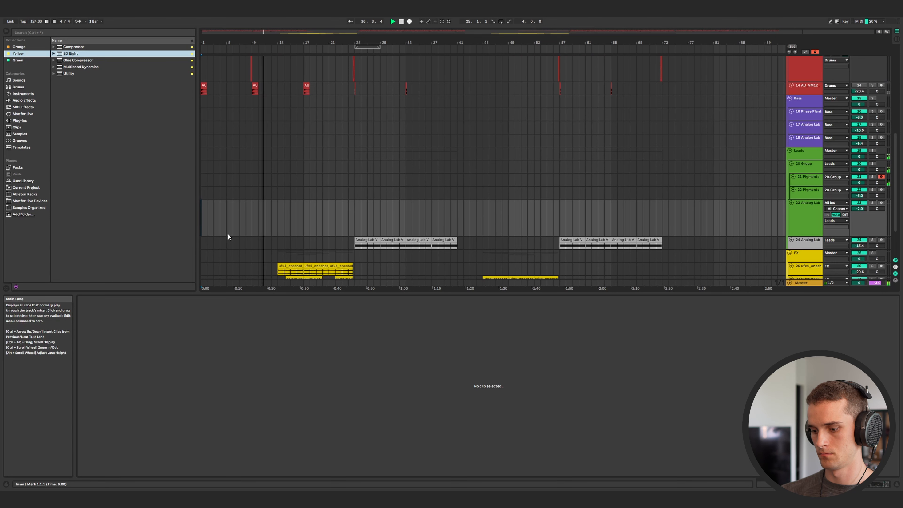
Delete the Pigments clips from both Pigments tracks in the first 17 bars.
{"action": "scroll", "coordinate": [228, 236], "scroll_direction": "up", "scroll_amount": 3}
{"action": "left_click", "coordinate": [250, 154]}
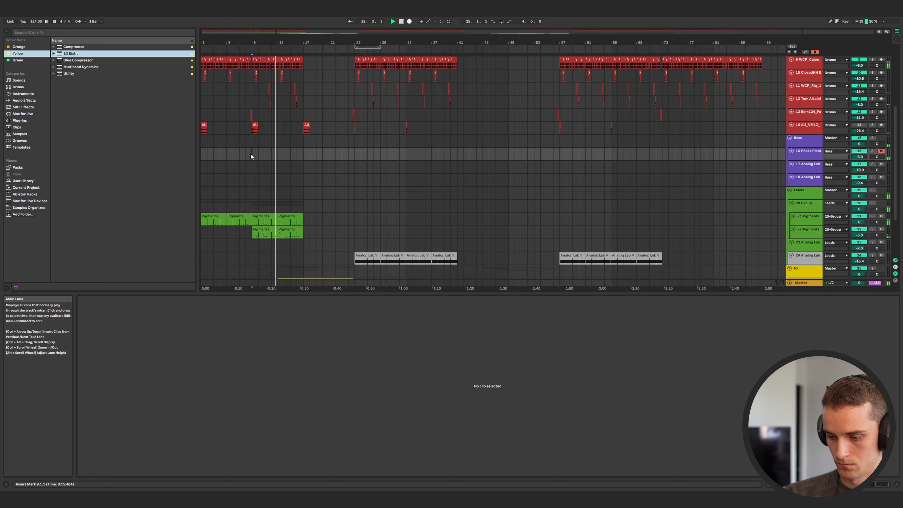
{"action": "left_click", "coordinate": [295, 229]}
{"action": "left_click_drag", "start_coordinate": [295, 228], "coordinate": [235, 220]}
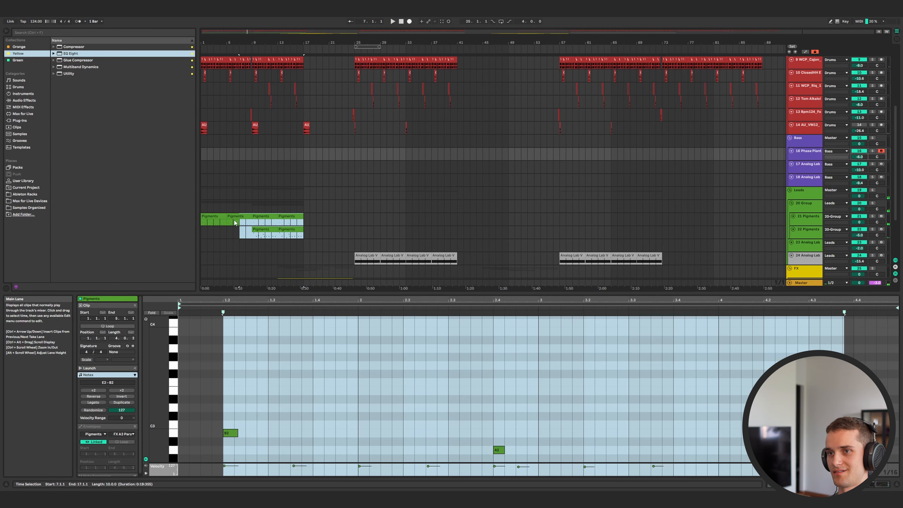
{"action": "key", "text": "Delete"}
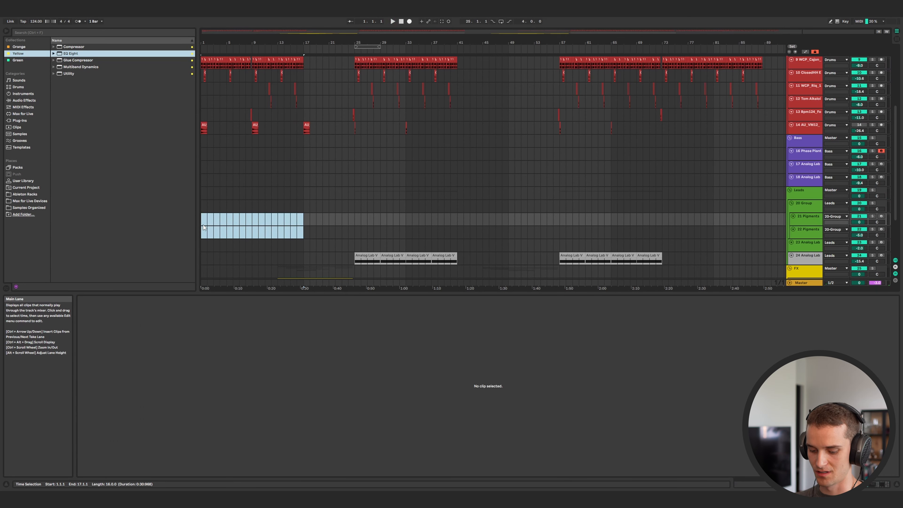
{"action": "scroll", "coordinate": [447, 153], "scroll_direction": "down", "scroll_amount": 2}
{"action": "left_click", "coordinate": [447, 153]}
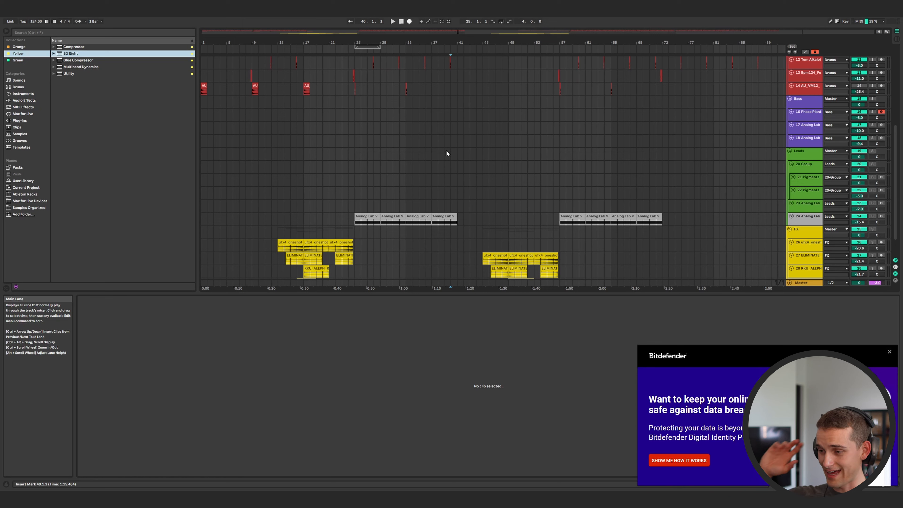
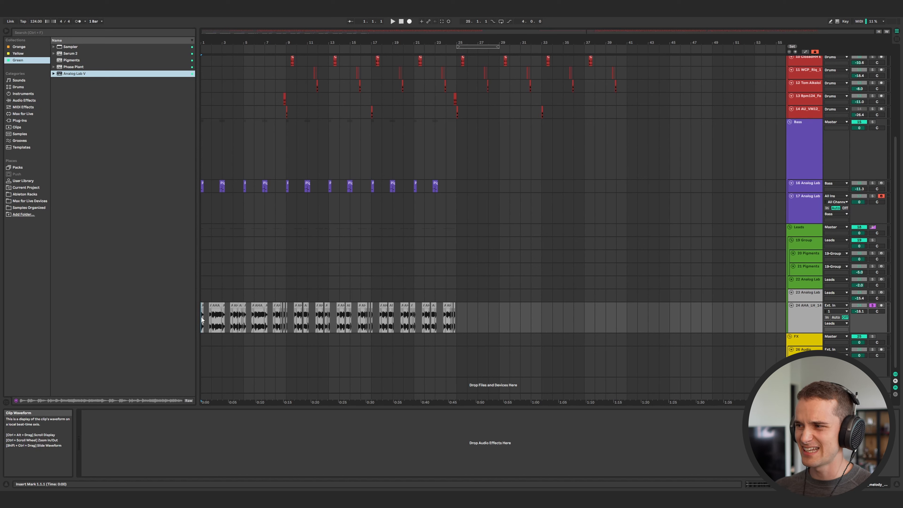
Duplicate the vocal audio clips spanning bars 9 to 25 to extend them further into the arrangement.
{"action": "key", "text": "space"}
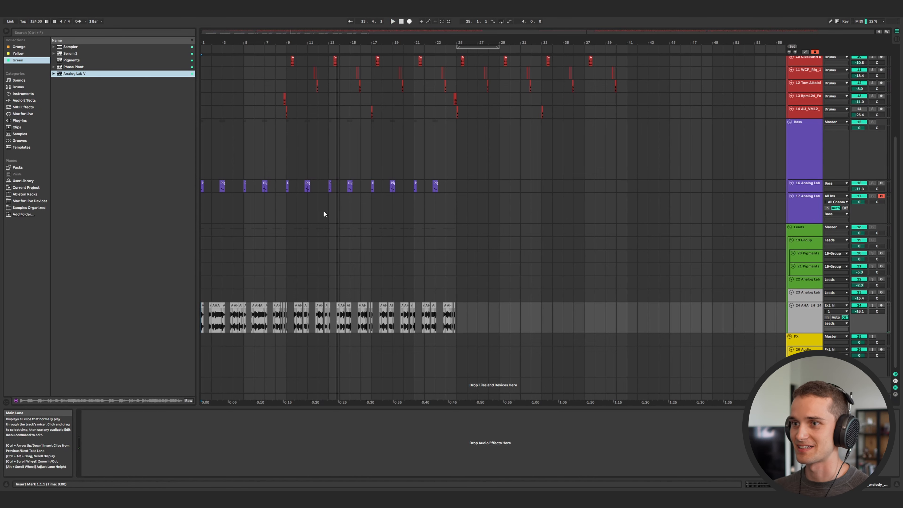
{"action": "left_click", "coordinate": [289, 213]}
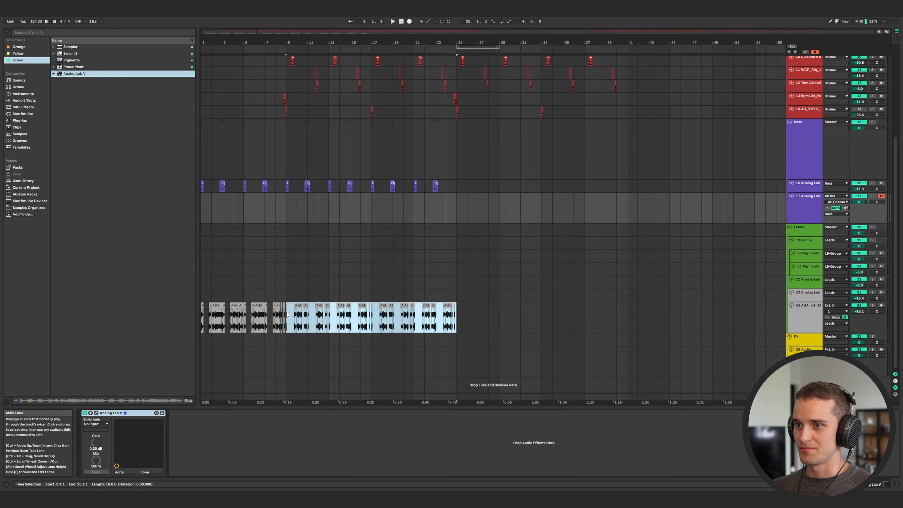
{"action": "left_click_drag", "start_coordinate": [457, 315], "coordinate": [287, 315]}
{"action": "key", "text": "ctrl+d"}
{"action": "scroll", "coordinate": [388, 294], "scroll_direction": "up", "scroll_amount": 5}
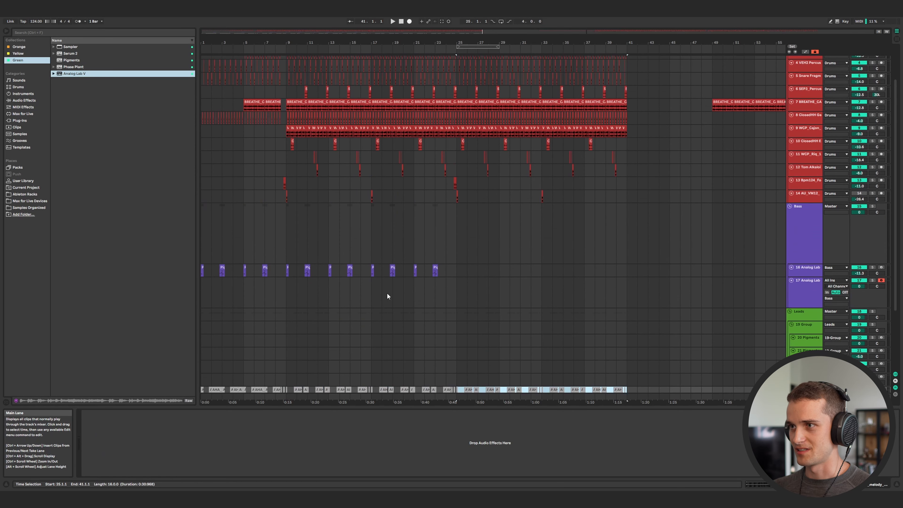
Open Analog Lab V on bass track 17 and browse the bass presets, choosing Evolve The Beast.
{"action": "left_click", "coordinate": [304, 312]}
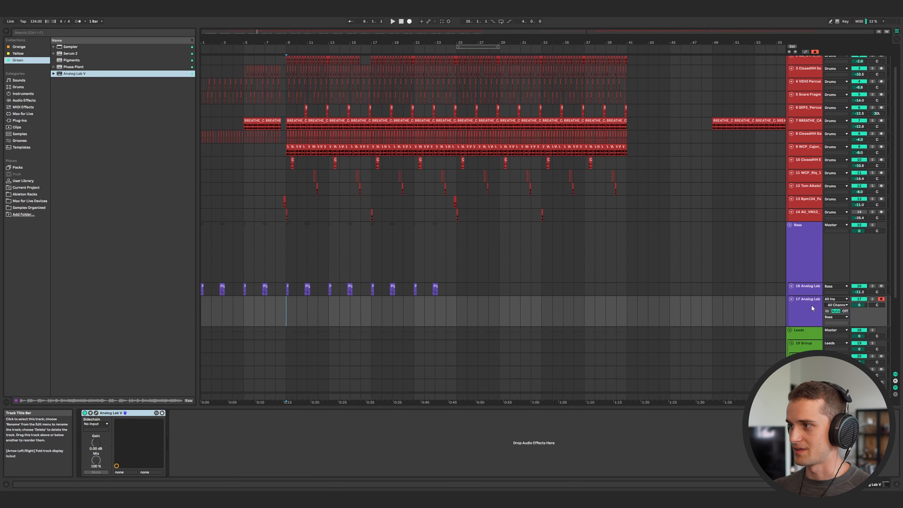
{"action": "left_click", "coordinate": [96, 414]}
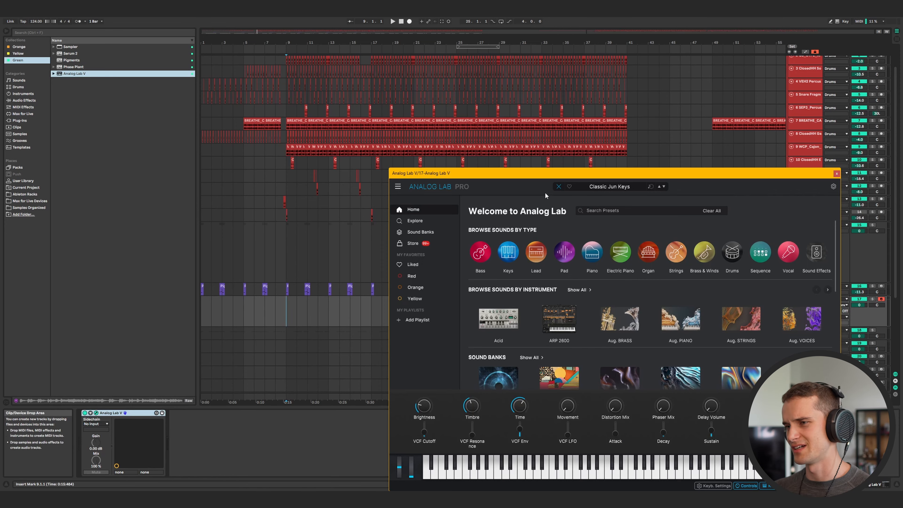
{"action": "left_click_drag", "start_coordinate": [668, 170], "coordinate": [555, 157]}
{"action": "left_click", "coordinate": [366, 238]}
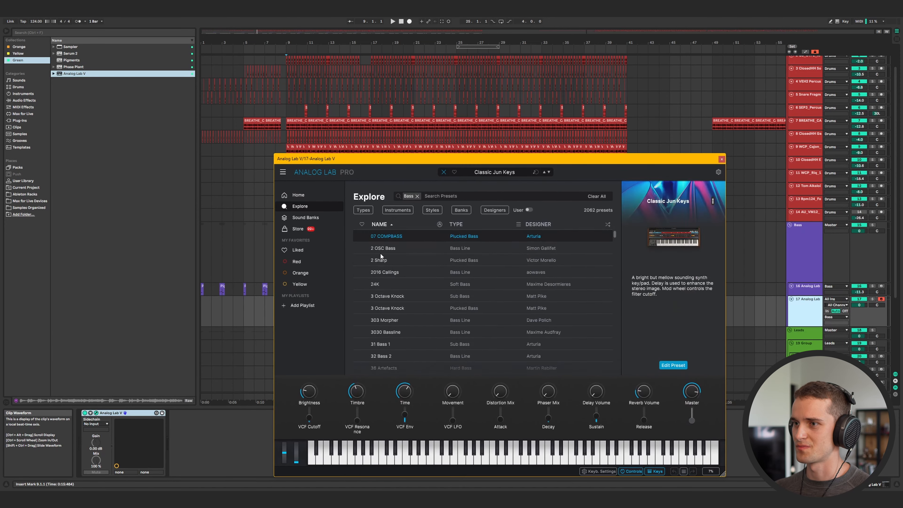
{"action": "scroll", "coordinate": [433, 294], "scroll_direction": "down", "scroll_amount": 10}
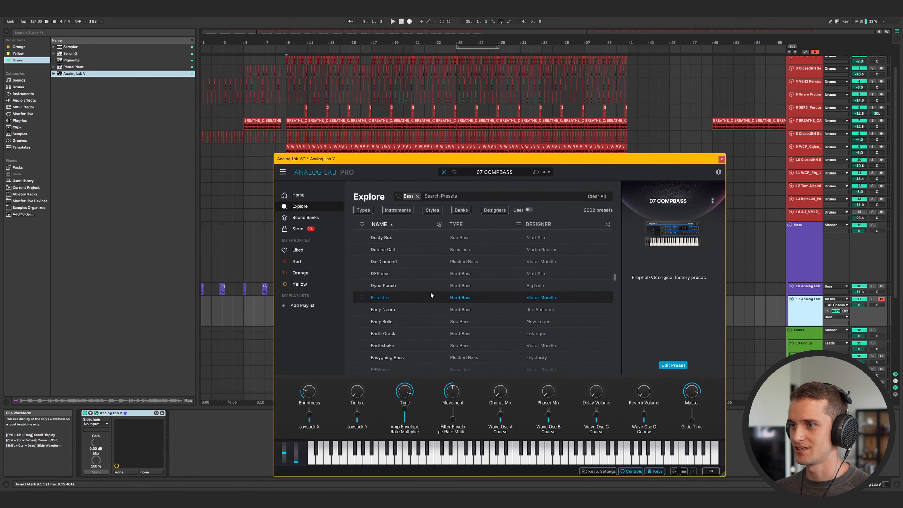
{"action": "left_click", "coordinate": [430, 291]}
{"action": "left_click_drag", "start_coordinate": [636, 159], "coordinate": [660, 150]}
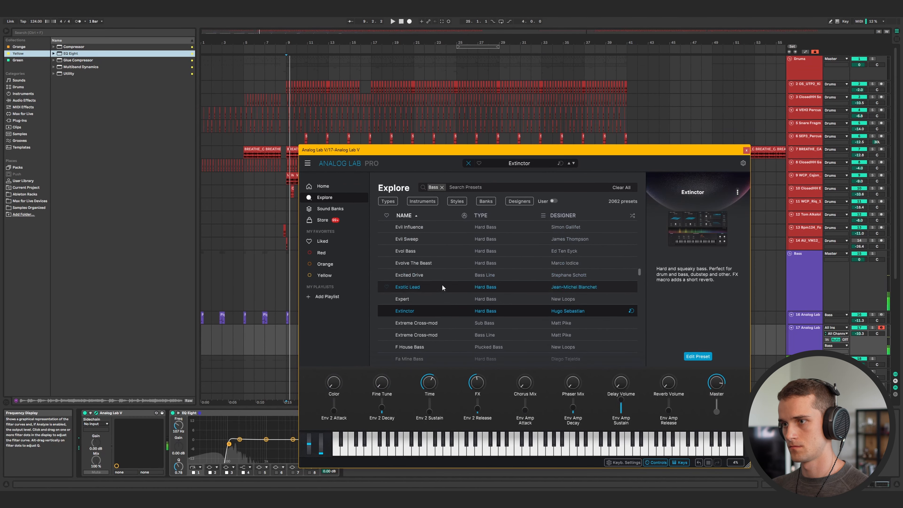
{"action": "left_click", "coordinate": [444, 262]}
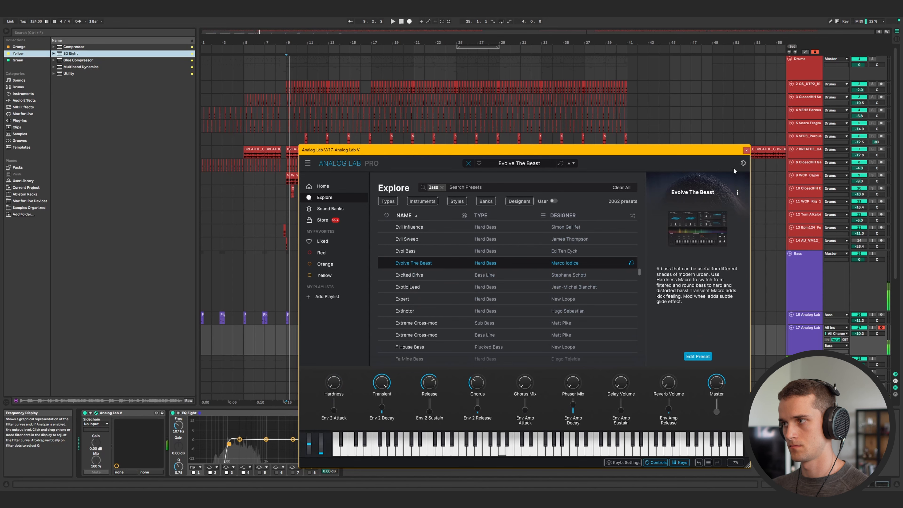
{"action": "left_click", "coordinate": [747, 150]}
Record a bass part on track 17 from bar 9 to bar 17.
{"action": "left_click", "coordinate": [411, 22]}
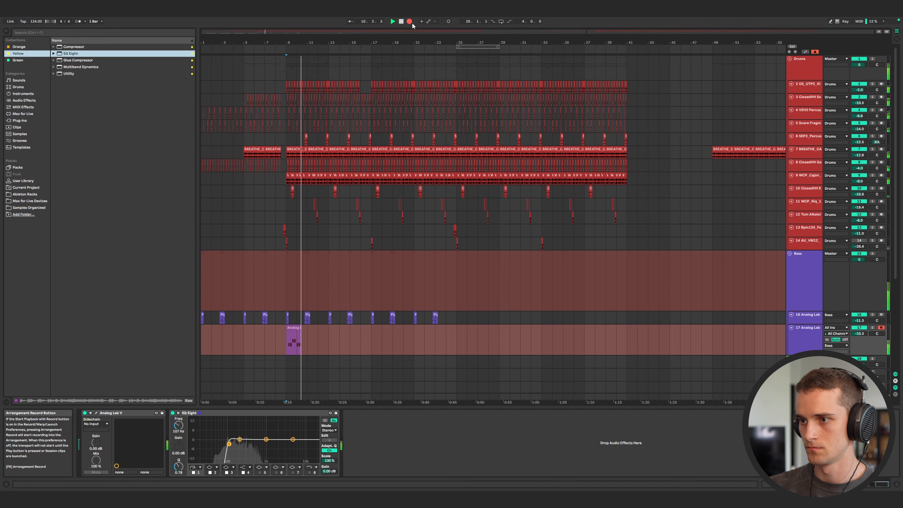
{"action": "left_click", "coordinate": [411, 21]}
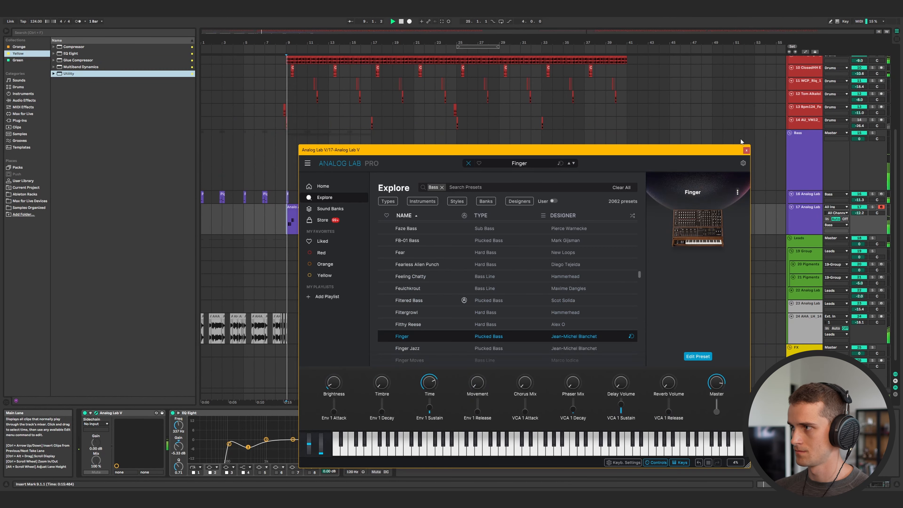
{"action": "left_click", "coordinate": [745, 151]}
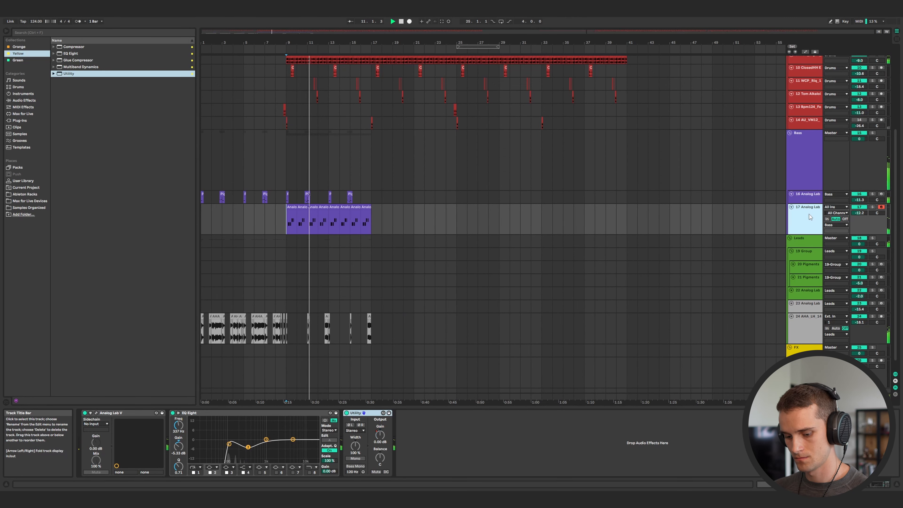
Insert a new MIDI track loaded with Phase Plant and add a filter module to its patch.
{"action": "key", "text": "ctrl+shift+t"}
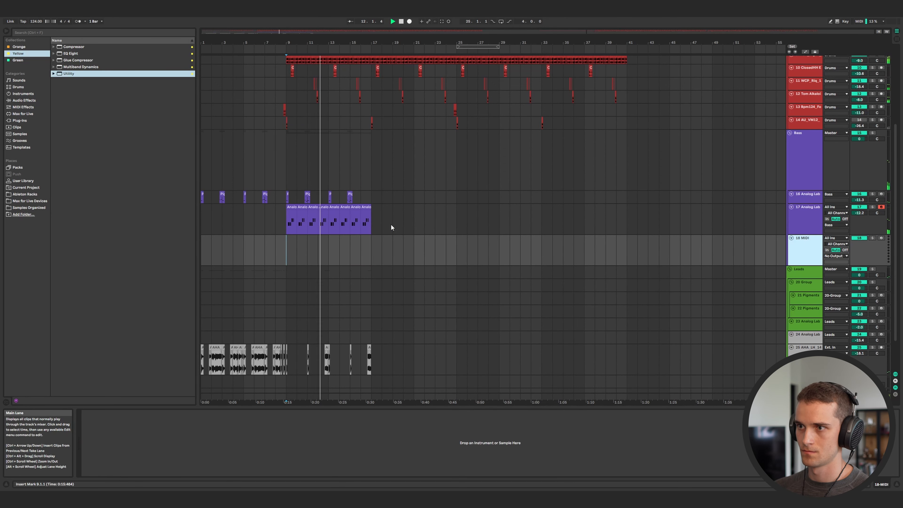
{"action": "left_click", "coordinate": [374, 221]}
{"action": "left_click_drag", "start_coordinate": [374, 221], "coordinate": [329, 221]}
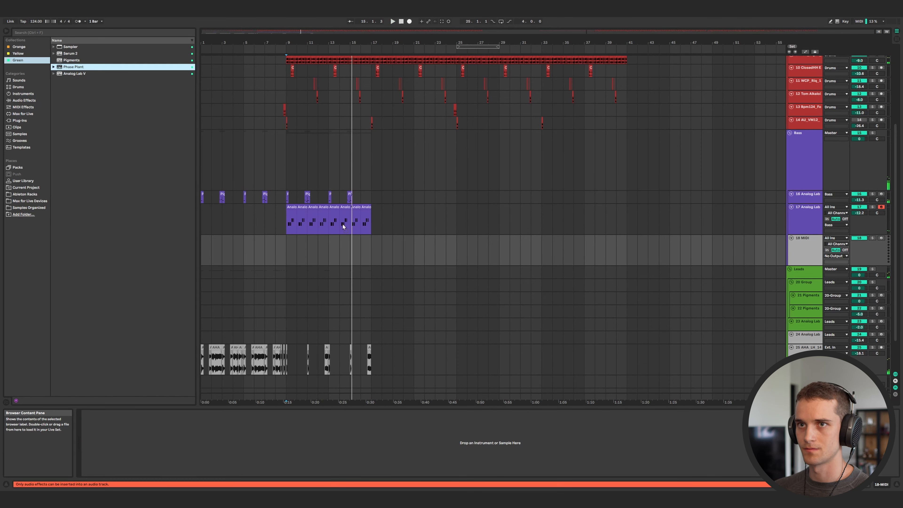
{"action": "left_click_drag", "start_coordinate": [342, 224], "coordinate": [343, 249]}
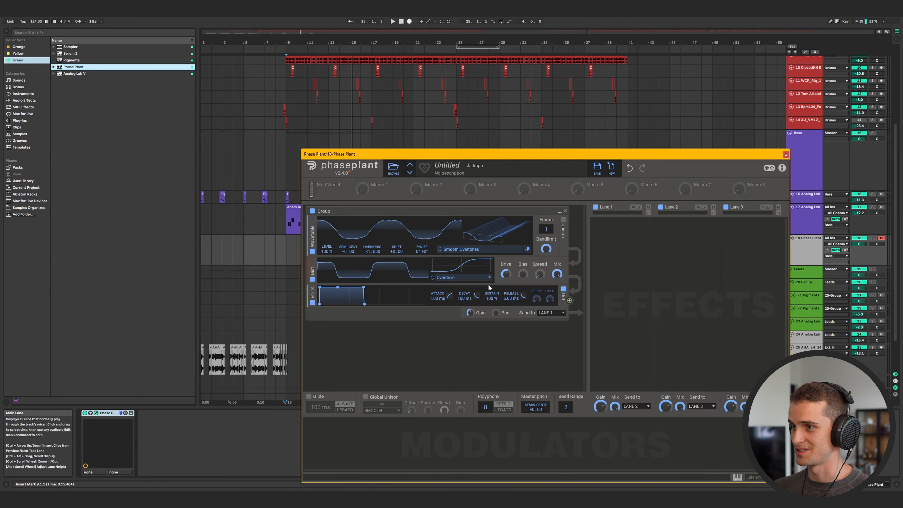
{"action": "left_click", "coordinate": [513, 285]}
{"action": "left_click", "coordinate": [569, 317]}
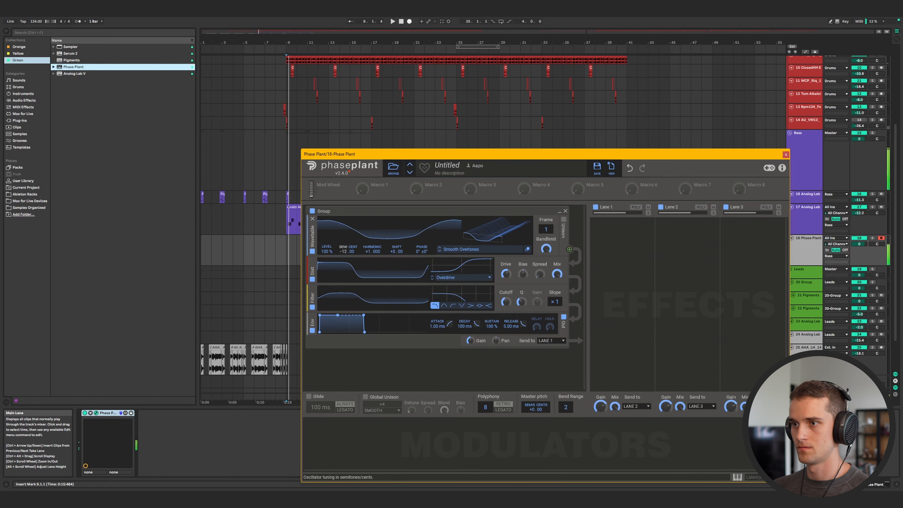
Copy the recorded bass clip onto the Phase Plant track at bars 9 to 17.
{"action": "left_click_drag", "start_coordinate": [344, 251], "coordinate": [343, 270]}
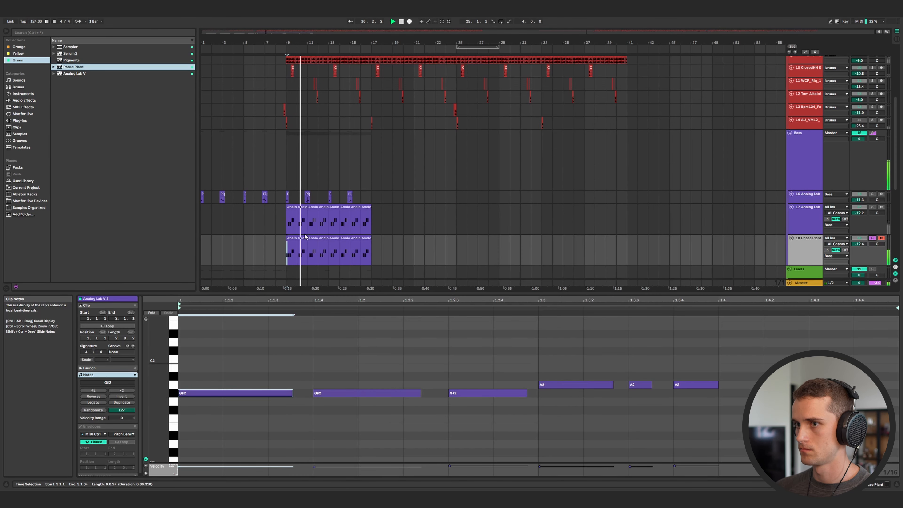
{"action": "left_click", "coordinate": [303, 249]}
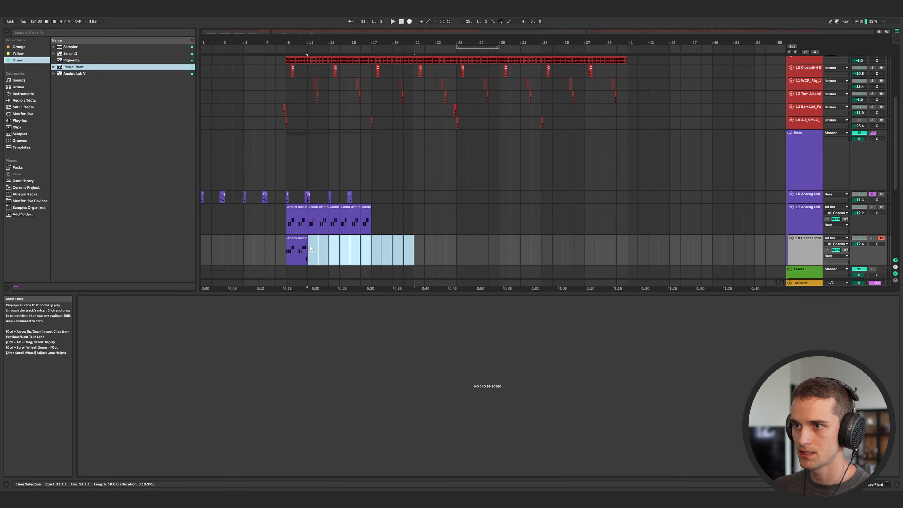
{"action": "left_click", "coordinate": [310, 246]}
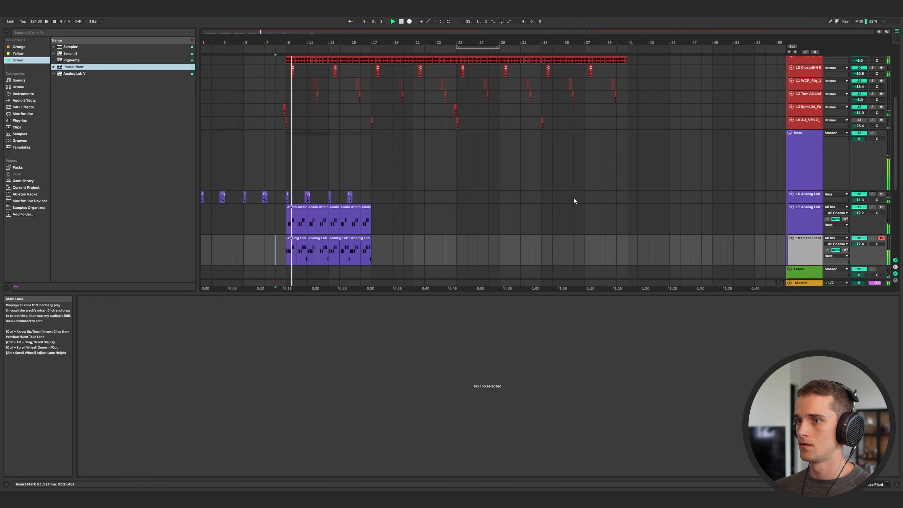
Lower the Phase Plant track's volume to about -18.2 dB.
{"action": "left_click", "coordinate": [828, 250]}
{"action": "left_click_drag", "start_coordinate": [859, 244], "coordinate": [859, 245]}
{"action": "left_click", "coordinate": [843, 251]}
{"action": "left_click", "coordinate": [844, 250]}
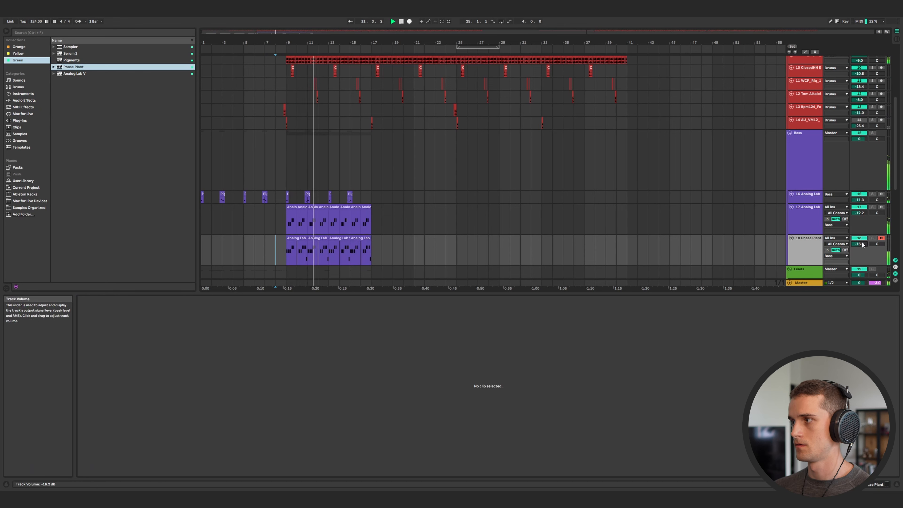
{"action": "left_click_drag", "start_coordinate": [859, 244], "coordinate": [859, 246]}
Browse more Analog Lab V bass presets on track 17, settling on Fractal Lows.
{"action": "left_click", "coordinate": [796, 219]}
{"action": "right_click", "coordinate": [807, 248]}
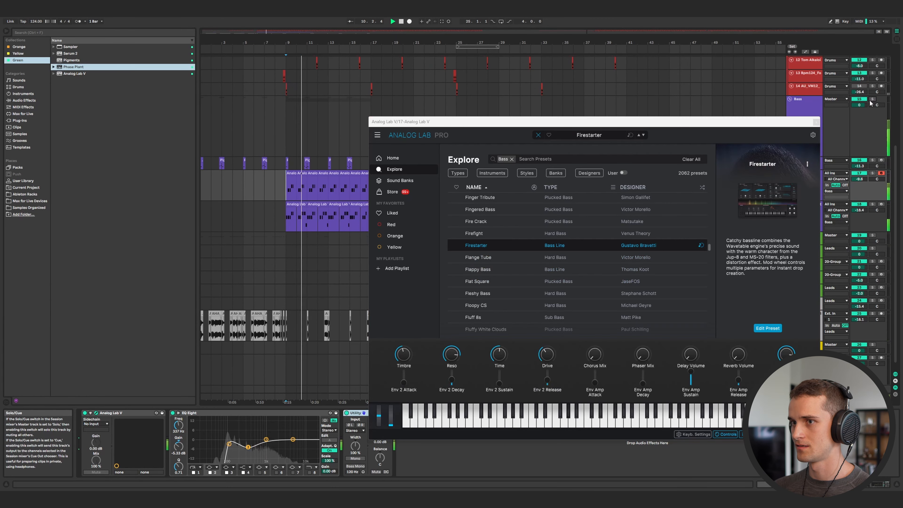
{"action": "left_click", "coordinate": [609, 221]}
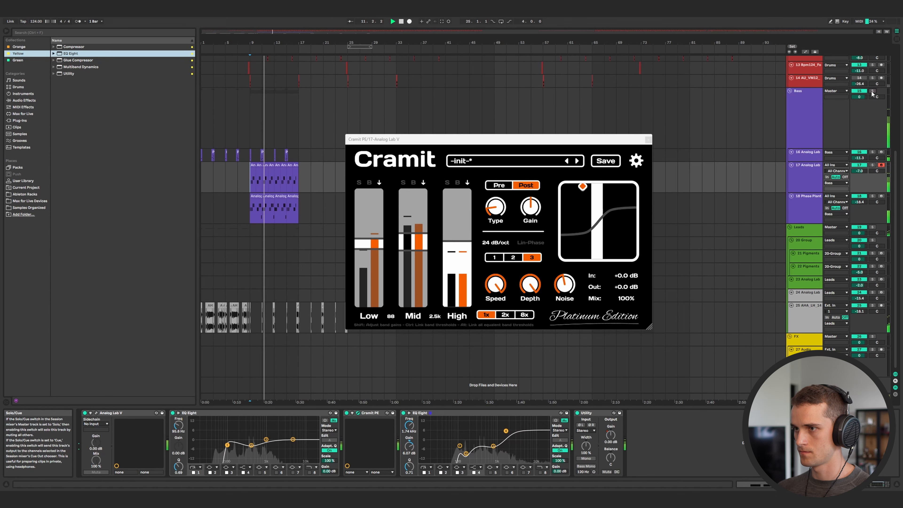
{"action": "left_click", "coordinate": [648, 139]}
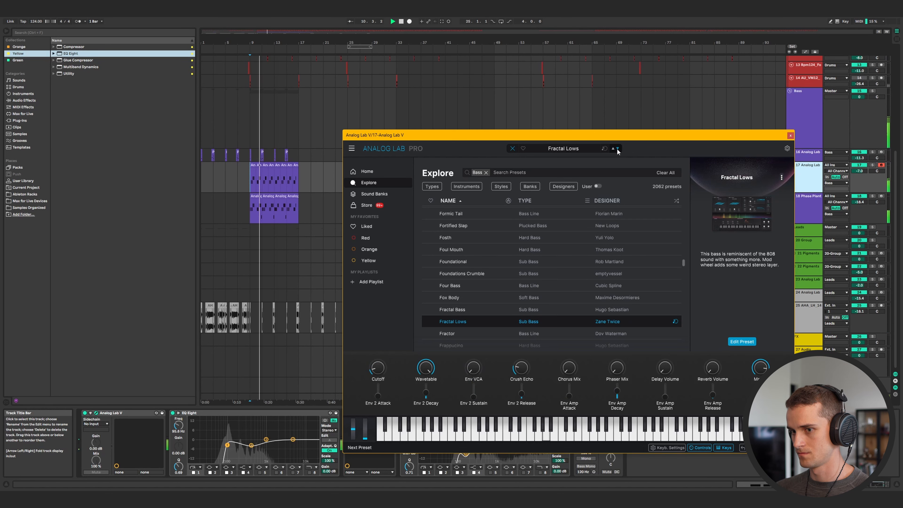
{"action": "left_click", "coordinate": [791, 135]}
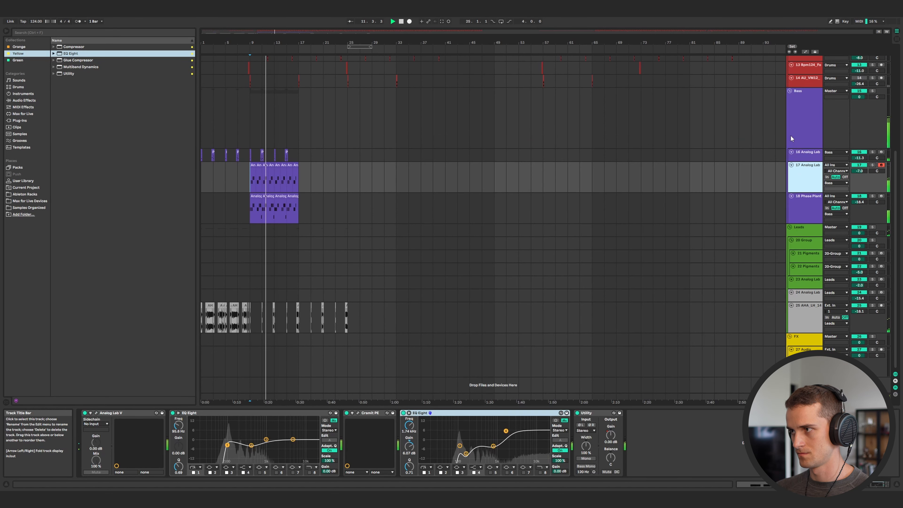
Arm the Pigments lead track and record a Pigments part starting at bar 9.
{"action": "left_click", "coordinate": [817, 284]}
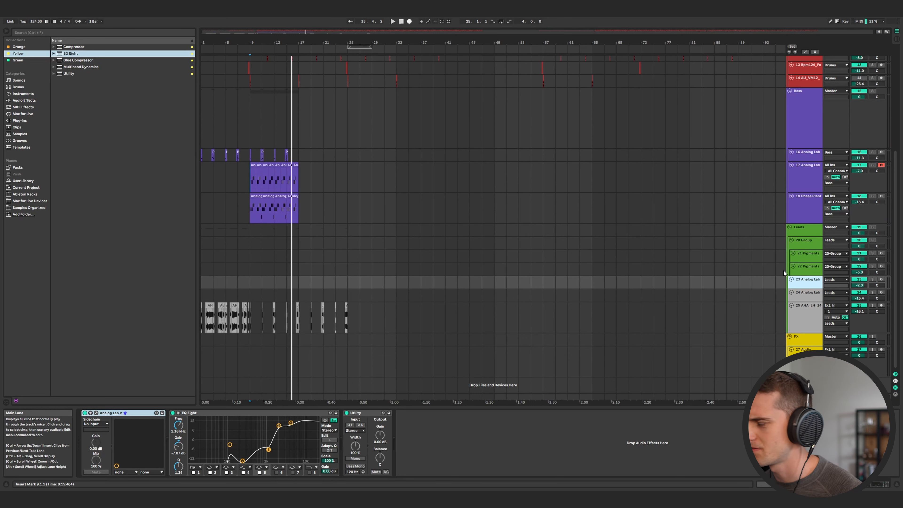
{"action": "left_click", "coordinate": [250, 284]}
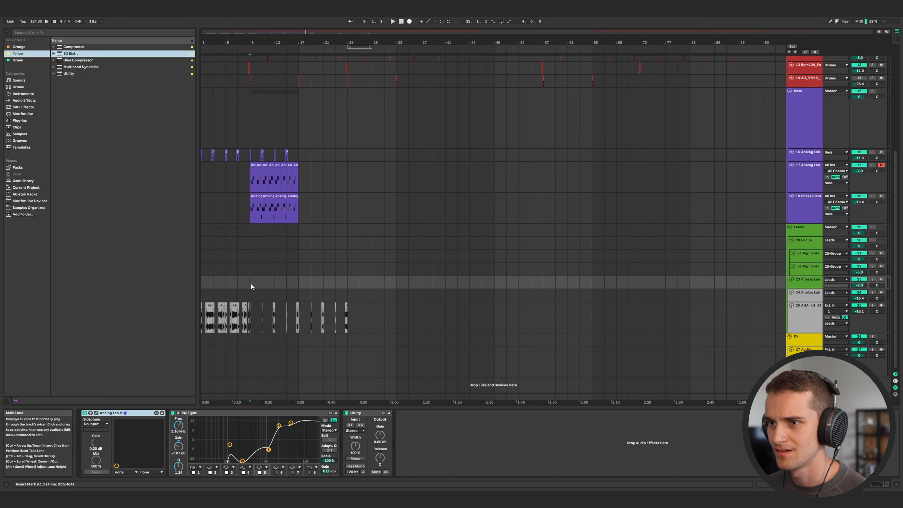
{"action": "left_click", "coordinate": [813, 273]}
{"action": "left_click", "coordinate": [807, 280]}
{"action": "left_click", "coordinate": [882, 279]}
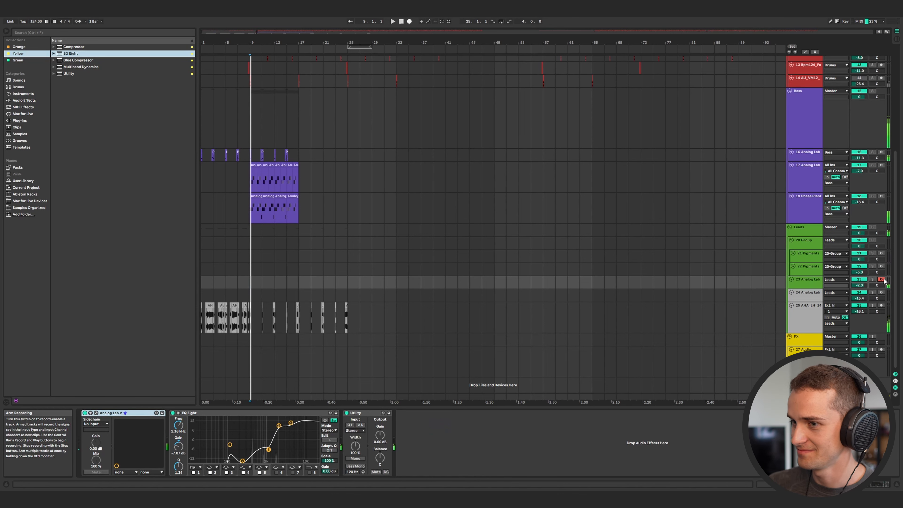
{"action": "left_click", "coordinate": [882, 254]}
{"action": "key", "text": "space"}
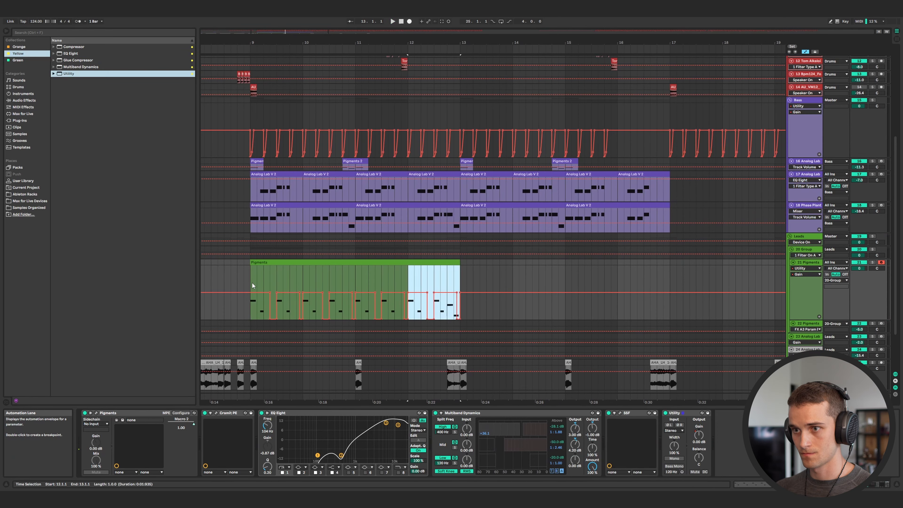
{"action": "left_click", "coordinate": [252, 284]}
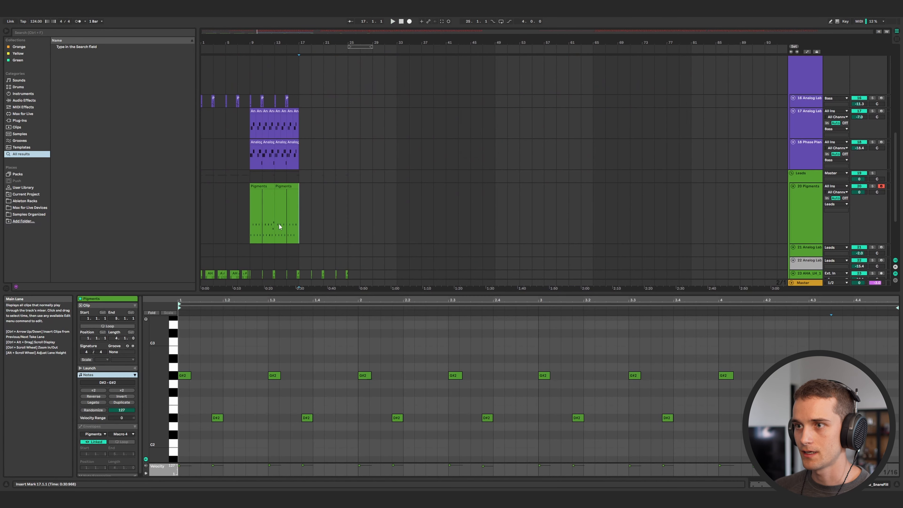
Duplicate the Pigments clip to follow on from bar 17.
{"action": "left_click_drag", "start_coordinate": [279, 224], "coordinate": [251, 221]}
{"action": "key", "text": "ctrl+d"}
{"action": "scroll", "coordinate": [299, 234], "scroll_direction": "up", "scroll_amount": 5}
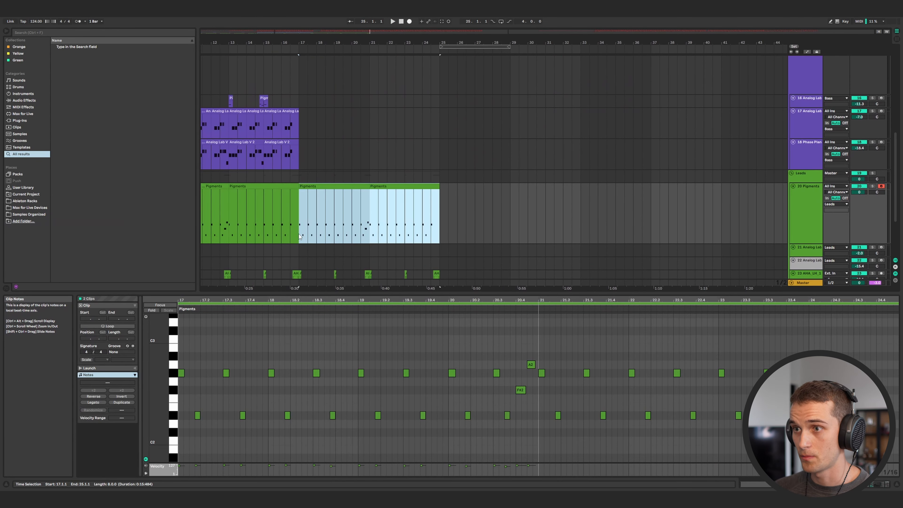
Delete the first bars of the duplicated Pigments section after bar 17 and play it back.
{"action": "left_click_drag", "start_coordinate": [299, 236], "coordinate": [313, 212]}
{"action": "key", "text": "Delete"}
{"action": "key", "text": "space"}
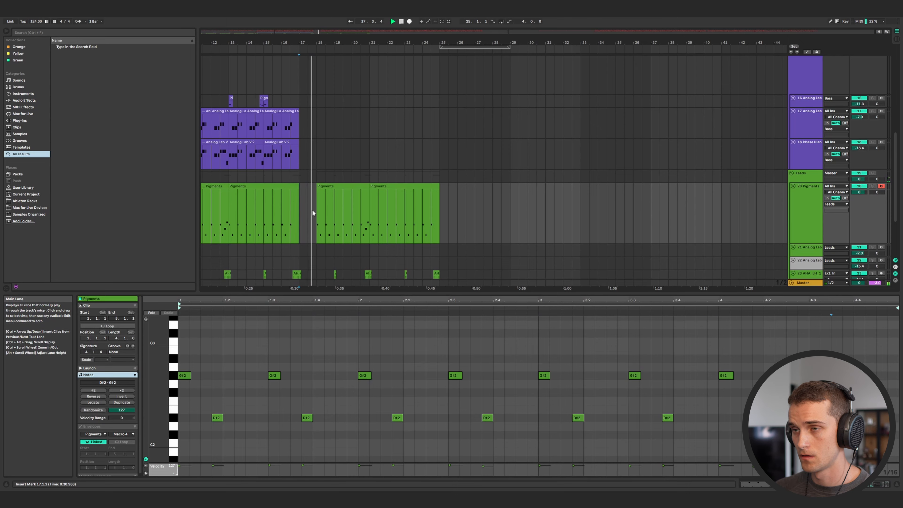
Duplicate the bass clips of bars 9 to 17 so they continue to bar 25.
{"action": "scroll", "coordinate": [312, 210], "scroll_direction": "up", "scroll_amount": 3}
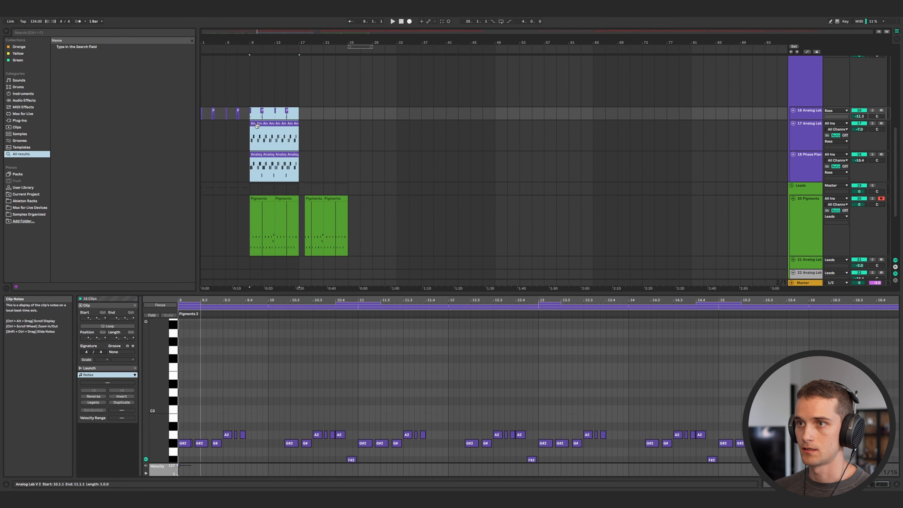
{"action": "key", "text": "ctrl+d"}
{"action": "scroll", "coordinate": [309, 143], "scroll_direction": "down", "scroll_amount": 4}
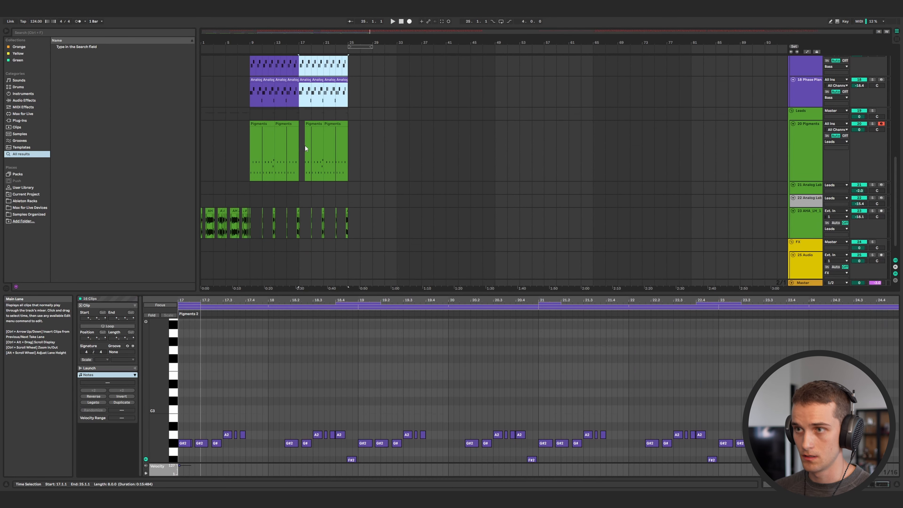
{"action": "scroll", "coordinate": [334, 143], "scroll_direction": "up", "scroll_amount": 2}
Move the Phase Plant track above the Analog Lab bass track.
{"action": "left_click", "coordinate": [349, 143]}
{"action": "left_click_drag", "start_coordinate": [812, 135], "coordinate": [811, 103]}
{"action": "left_click", "coordinate": [806, 135]}
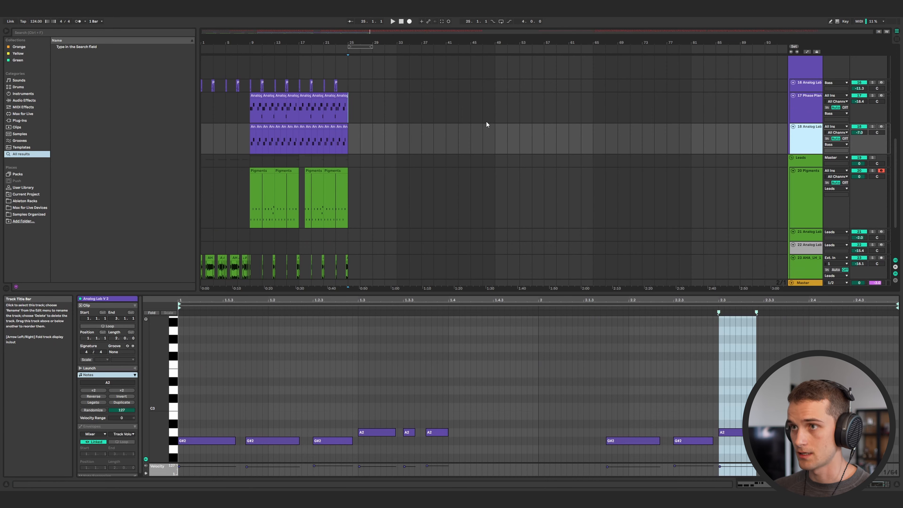
Create another bass track and move the bars 17 to 25 Analog Lab clip onto it.
{"action": "key", "text": "ctrl+shift+t"}
{"action": "left_click_drag", "start_coordinate": [347, 143], "coordinate": [301, 142]}
{"action": "left_click", "coordinate": [303, 127]}
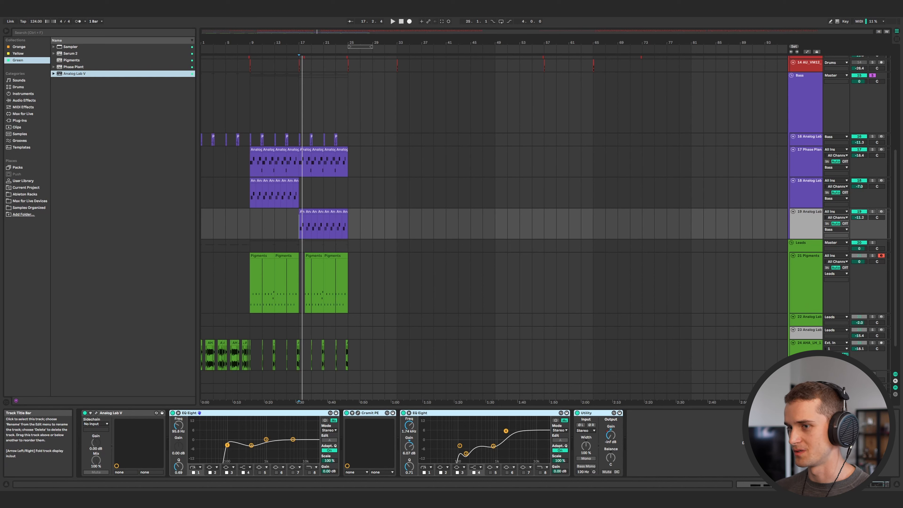
Select the Analog Lab lead track and arm it for recording.
{"action": "left_click", "coordinate": [815, 336]}
{"action": "left_click", "coordinate": [810, 319]}
{"action": "left_click", "coordinate": [812, 330]}
{"action": "left_click", "coordinate": [882, 329]}
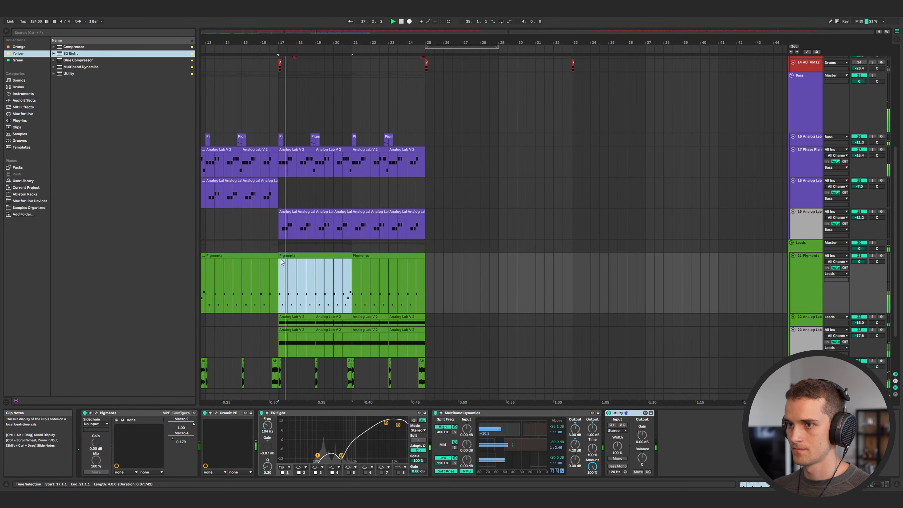
Open the Analog Lab instrument on the bass track to review its preset, then close it.
{"action": "left_click", "coordinate": [276, 221]}
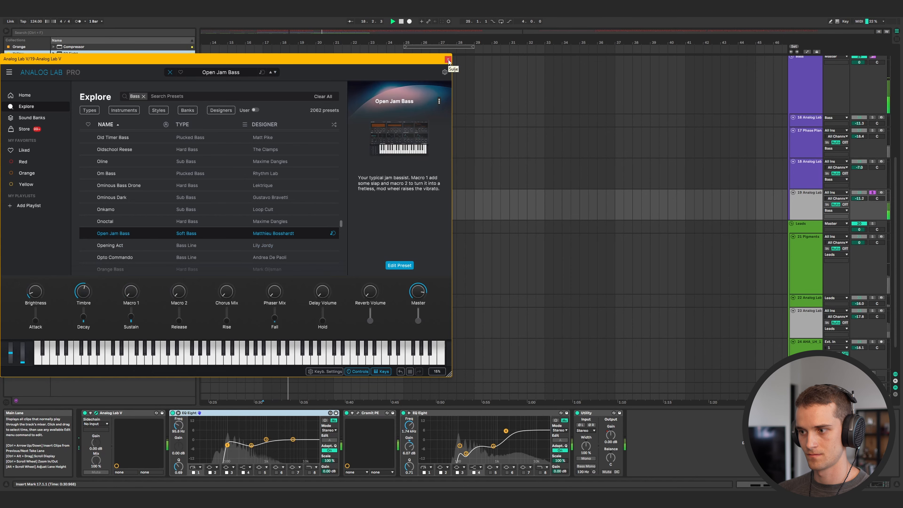
{"action": "left_click", "coordinate": [448, 60]}
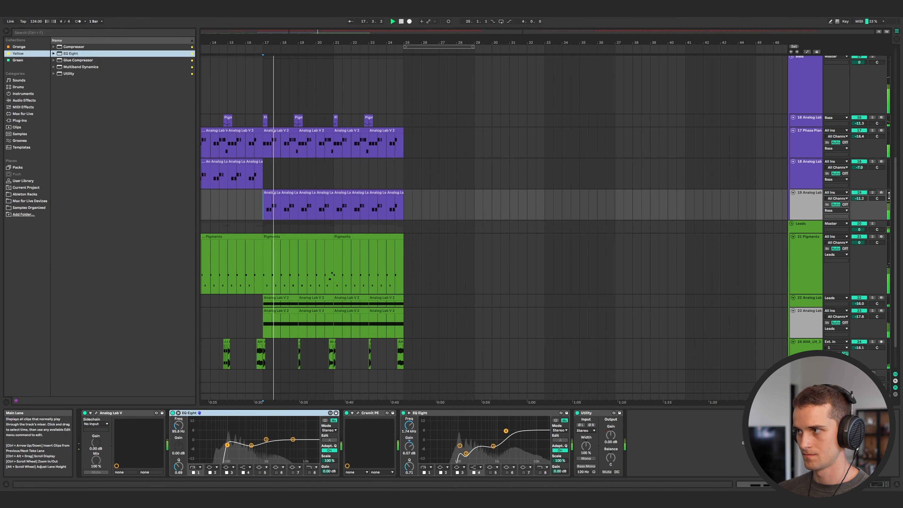
{"action": "left_click_drag", "start_coordinate": [859, 198], "coordinate": [859, 184]}
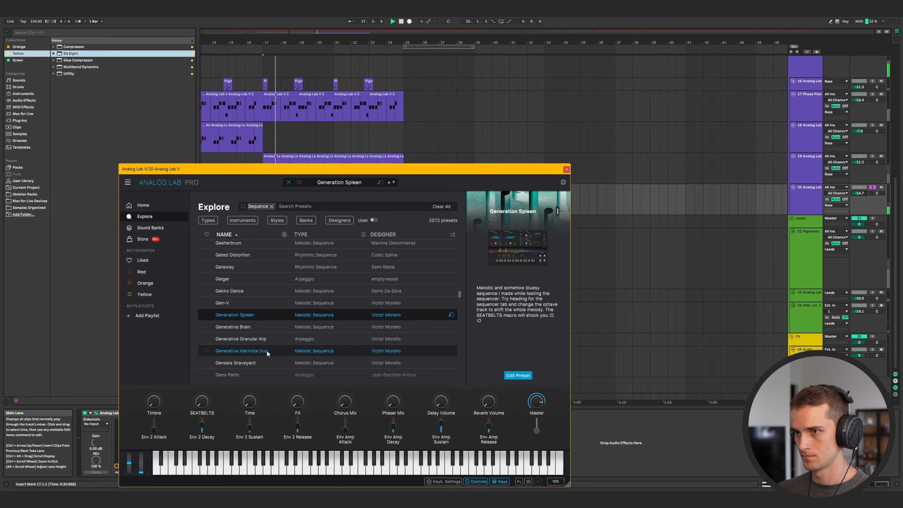
Load the Generative Marimba Duo preset in the new Analog Lab instrument and audition it.
{"action": "left_click", "coordinate": [266, 350]}
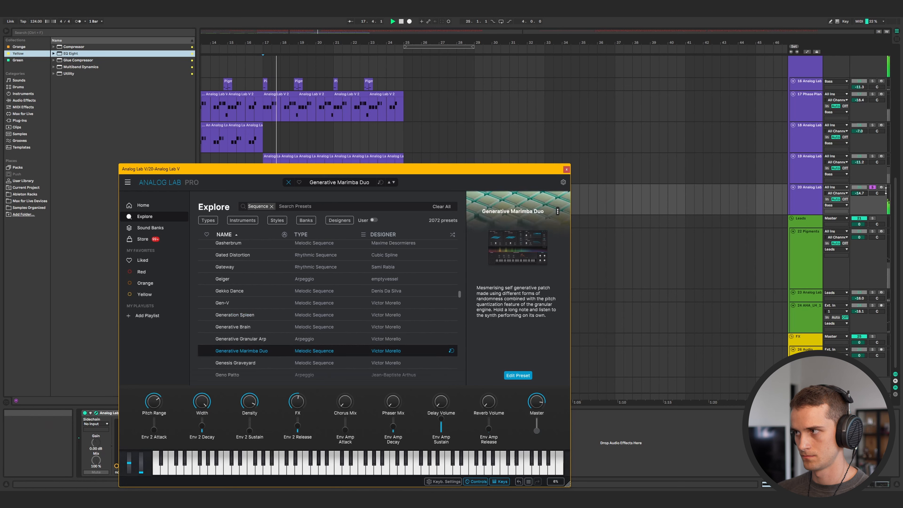
{"action": "key", "text": "space"}
{"action": "left_click", "coordinate": [873, 187]}
{"action": "key", "text": "space"}
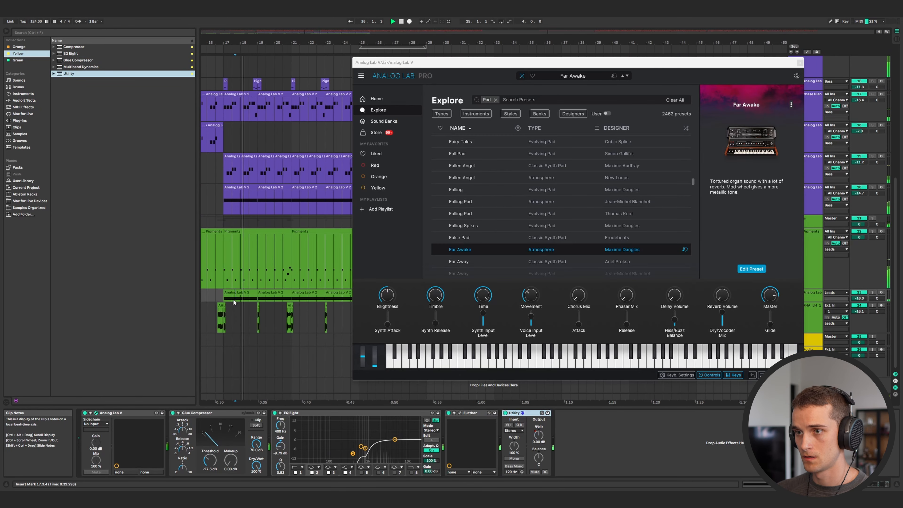
Select the bar 9 to 25 section across all tracks and duplicate it to start at bar 33.
{"action": "left_click", "coordinate": [800, 63]}
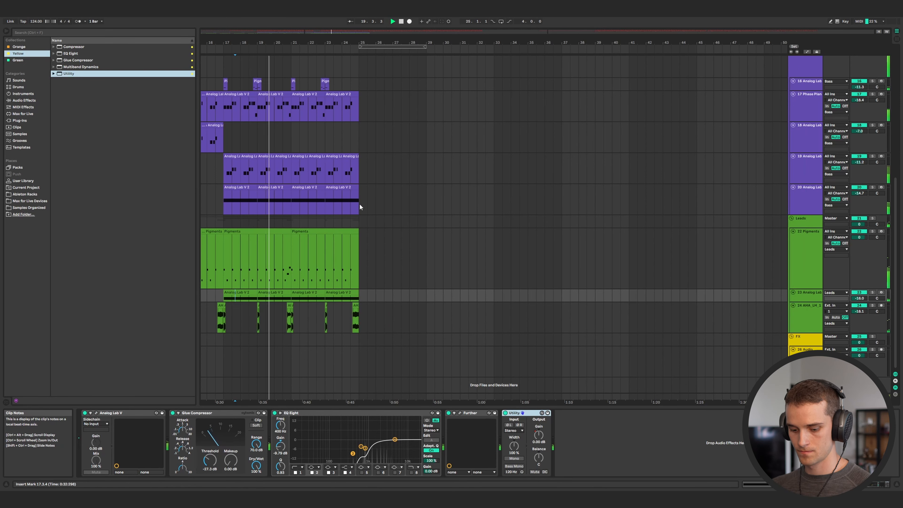
{"action": "scroll", "coordinate": [359, 203], "scroll_direction": "left", "scroll_amount": 5}
{"action": "scroll", "coordinate": [271, 245], "scroll_direction": "left", "scroll_amount": 3}
{"action": "scroll", "coordinate": [263, 248], "scroll_direction": "down", "scroll_amount": 5}
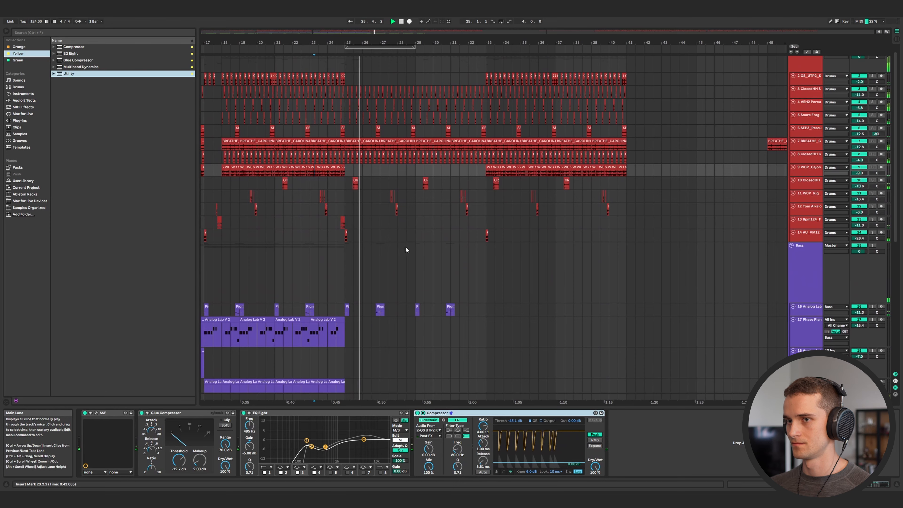
{"action": "scroll", "coordinate": [380, 263], "scroll_direction": "left", "scroll_amount": 1}
{"action": "scroll", "coordinate": [377, 274], "scroll_direction": "left", "scroll_amount": 5}
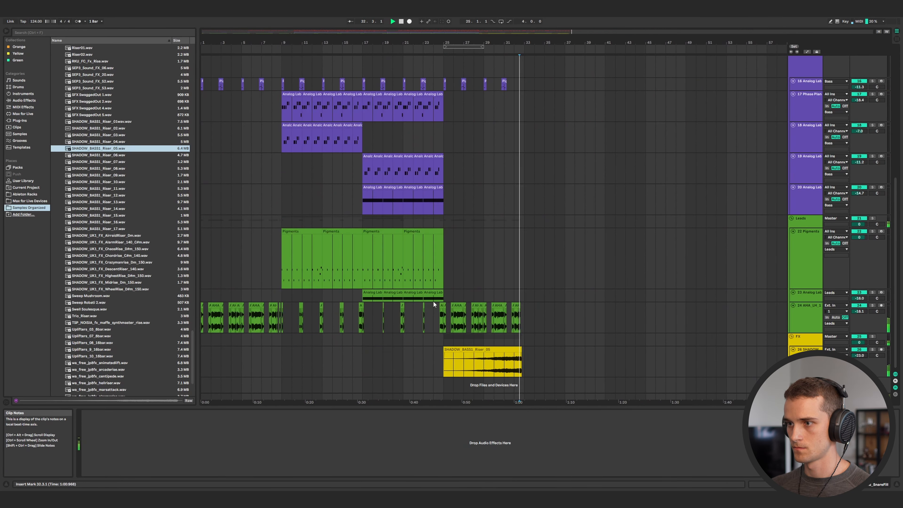
{"action": "left_click_drag", "start_coordinate": [287, 364], "coordinate": [444, 49]}
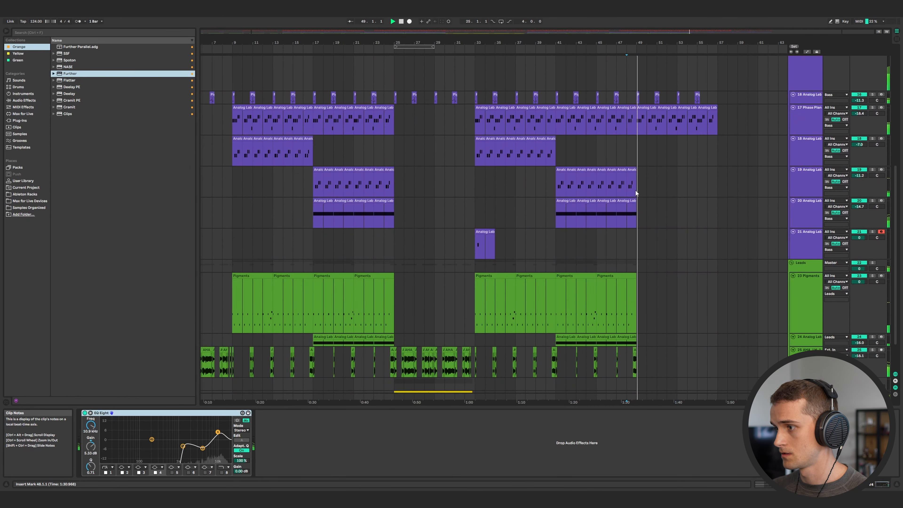
Review the duplicated bass section and open the Analog Lab bass clip at bar 33.
{"action": "scroll", "coordinate": [626, 207], "scroll_direction": "down", "scroll_amount": 3}
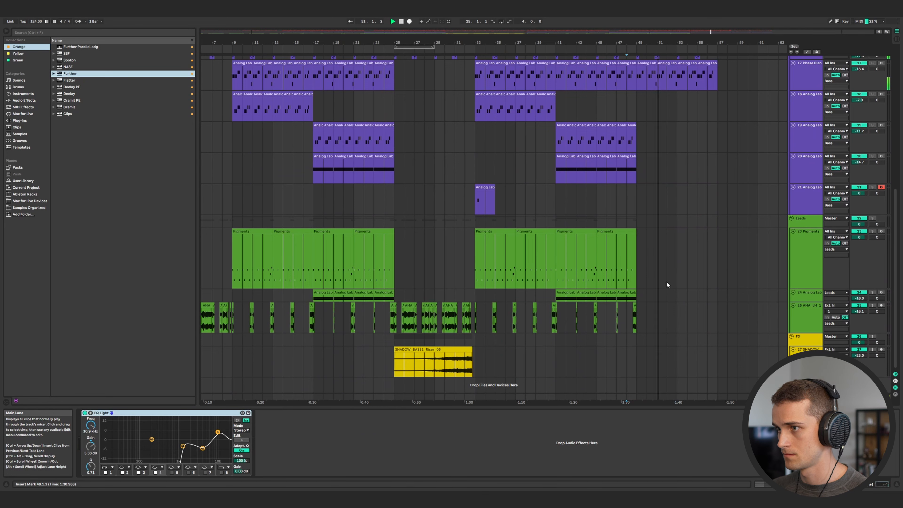
{"action": "scroll", "coordinate": [666, 282], "scroll_direction": "up", "scroll_amount": 8}
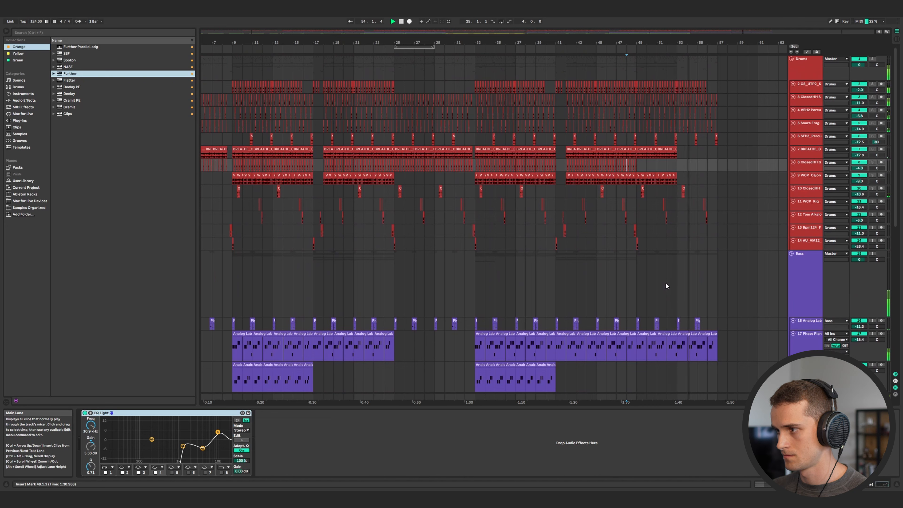
{"action": "left_click", "coordinate": [720, 342]}
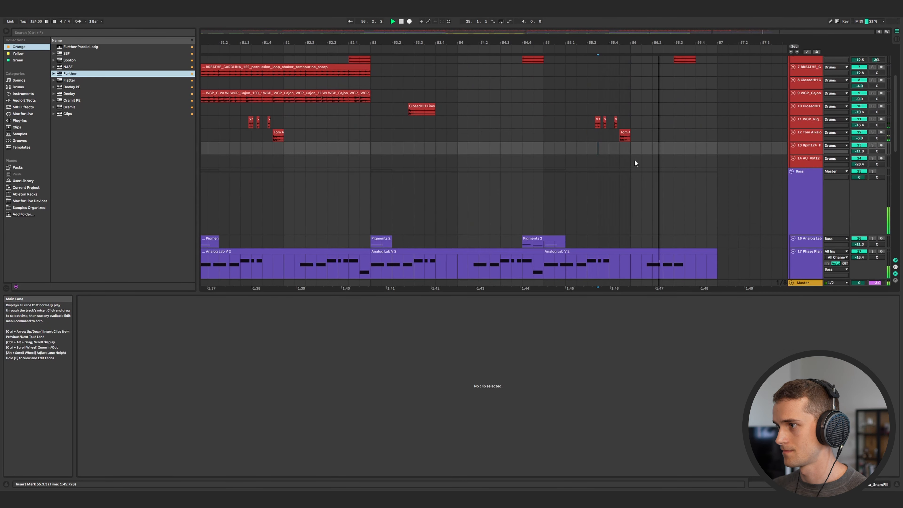
{"action": "key", "text": "w"}
{"action": "scroll", "coordinate": [594, 168], "scroll_direction": "down", "scroll_amount": 10}
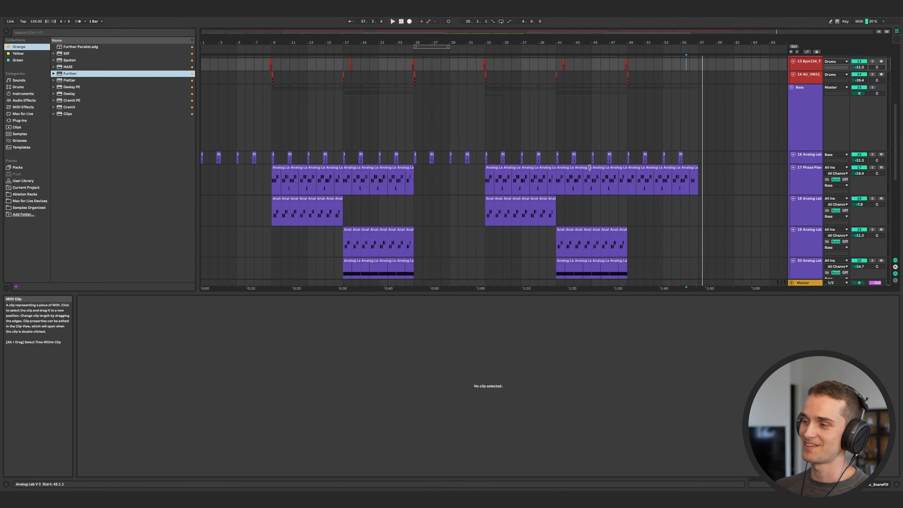
{"action": "key", "text": "space"}
{"action": "left_click", "coordinate": [486, 196]}
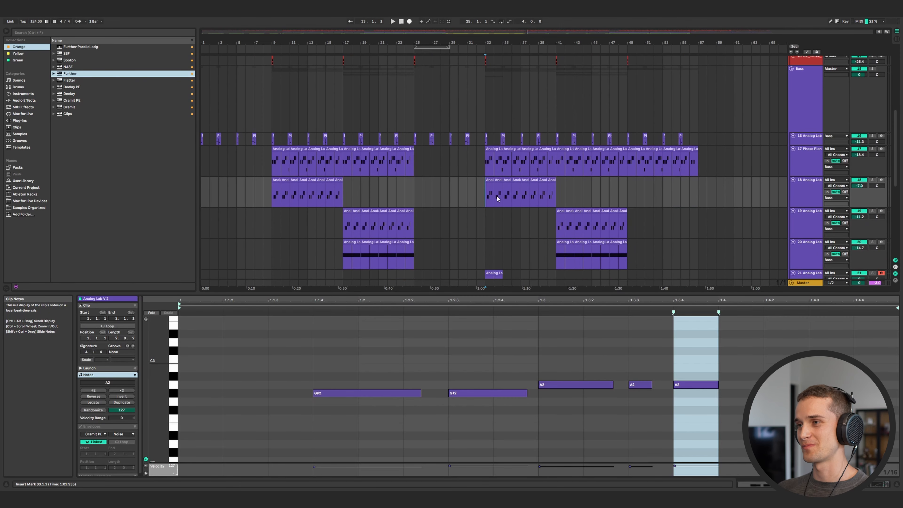
{"action": "scroll", "coordinate": [502, 192], "scroll_direction": "down", "scroll_amount": 1}
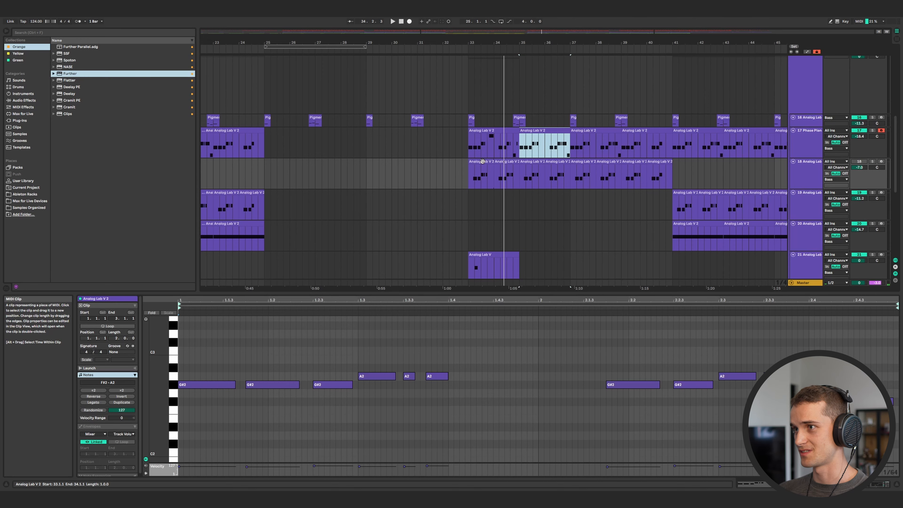
Paste the copied clip onto the Phase Plant track at bar 33 and play the section back.
{"action": "left_click", "coordinate": [483, 131]}
{"action": "key", "text": "ctrl+v"}
{"action": "scroll", "coordinate": [591, 151], "scroll_direction": "down", "scroll_amount": 5}
{"action": "left_click", "coordinate": [468, 145]}
{"action": "key", "text": "space"}
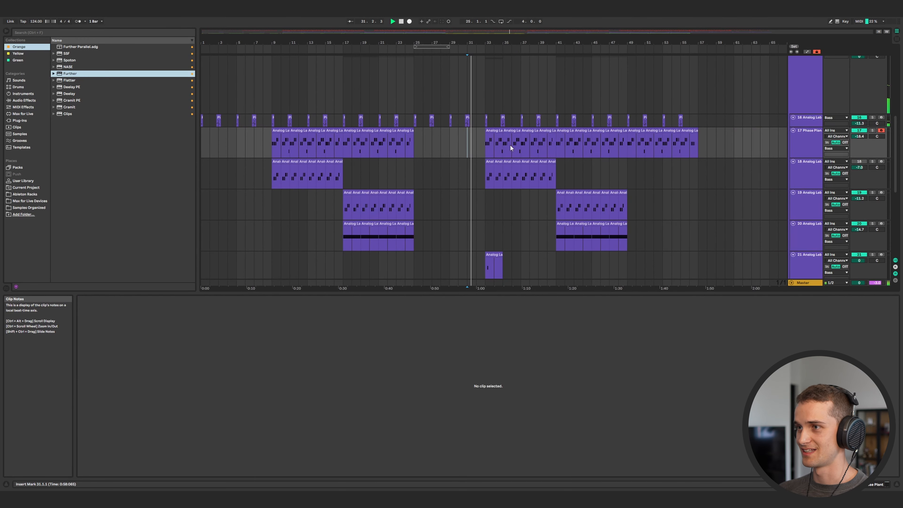
Delete the Pigments clips between bars 33 and 49.
{"action": "left_click", "coordinate": [418, 142]}
{"action": "scroll", "coordinate": [421, 146], "scroll_direction": "down", "scroll_amount": 5}
{"action": "left_click_drag", "start_coordinate": [625, 151], "coordinate": [485, 153]}
{"action": "key", "text": "Delete"}
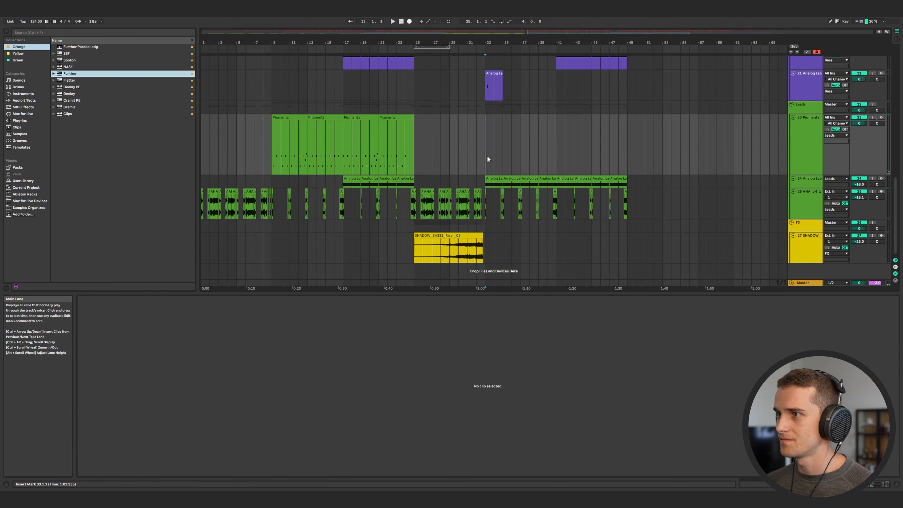
Arm the Pigments track and record a new Pigments part starting at bar 33.
{"action": "left_click", "coordinate": [881, 118]}
{"action": "key", "text": "space"}
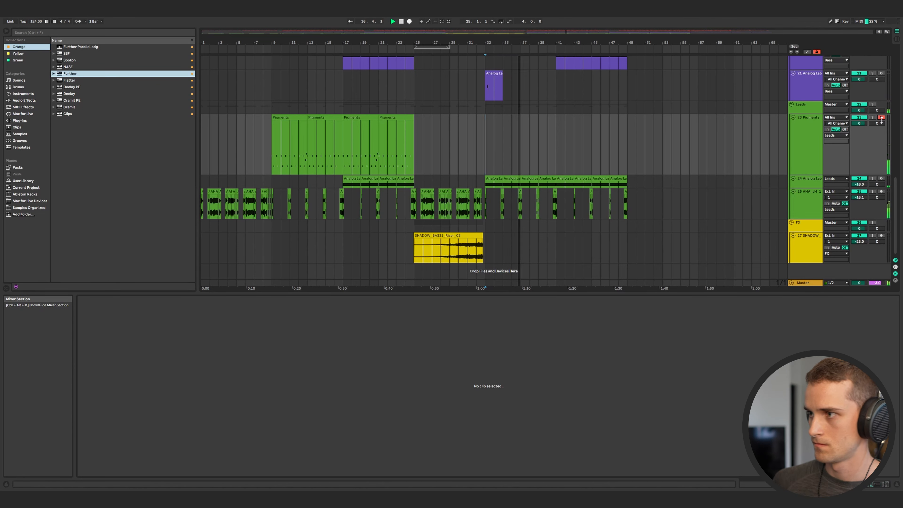
{"action": "left_click", "coordinate": [410, 22]}
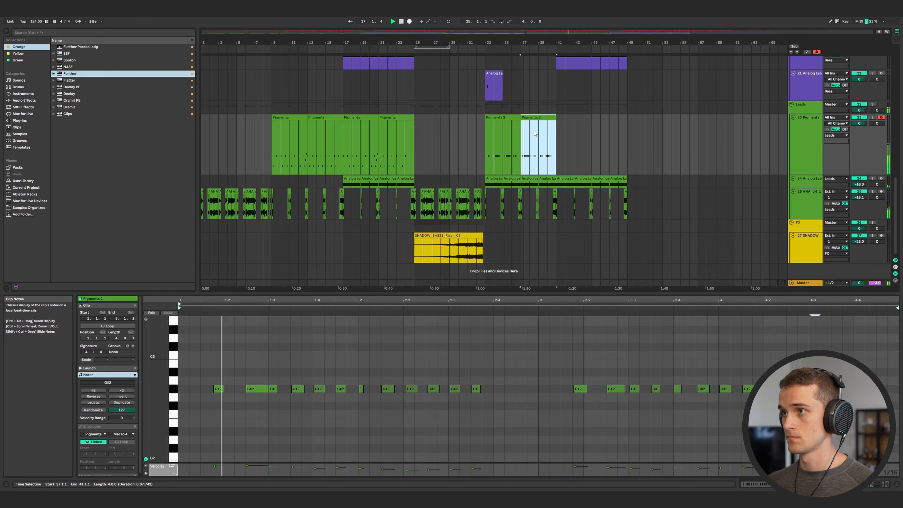
Duplicate the recorded Pigments clip twice so it continues to bar 49.
{"action": "scroll", "coordinate": [544, 142], "scroll_direction": "up", "scroll_amount": 8}
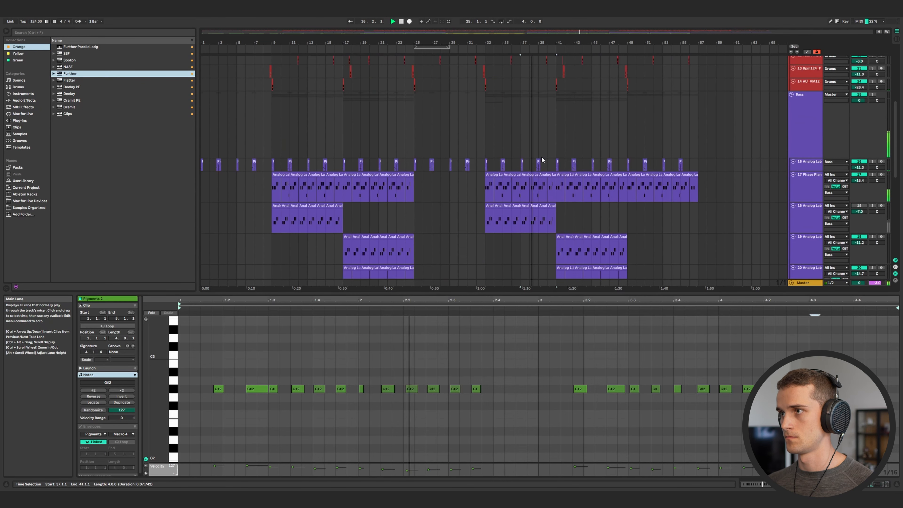
{"action": "scroll", "coordinate": [541, 160], "scroll_direction": "down", "scroll_amount": 7}
{"action": "key", "text": "ctrl+d"}
{"action": "key", "text": "ctrl+d"}
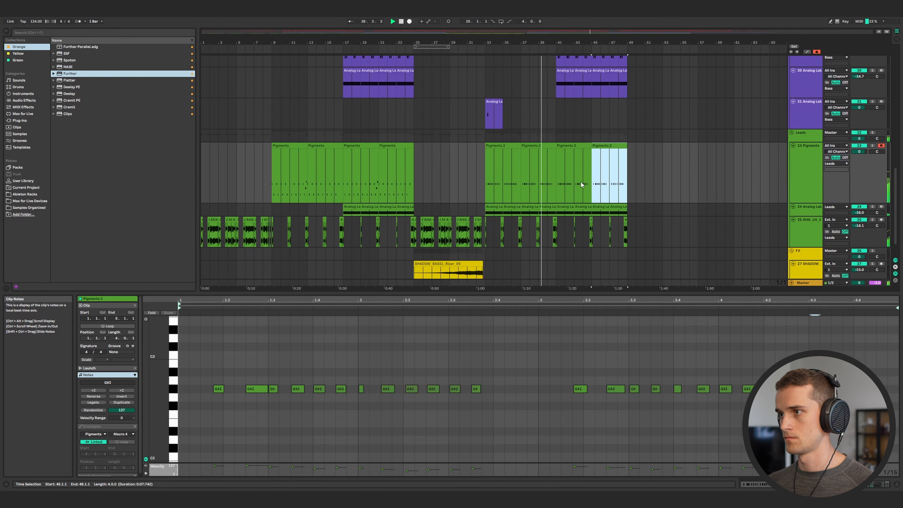
Select the last two Pigments clips and shift all their notes up in pitch.
{"action": "left_click", "coordinate": [568, 151]}
{"action": "left_click", "coordinate": [603, 150], "text": "shift"}
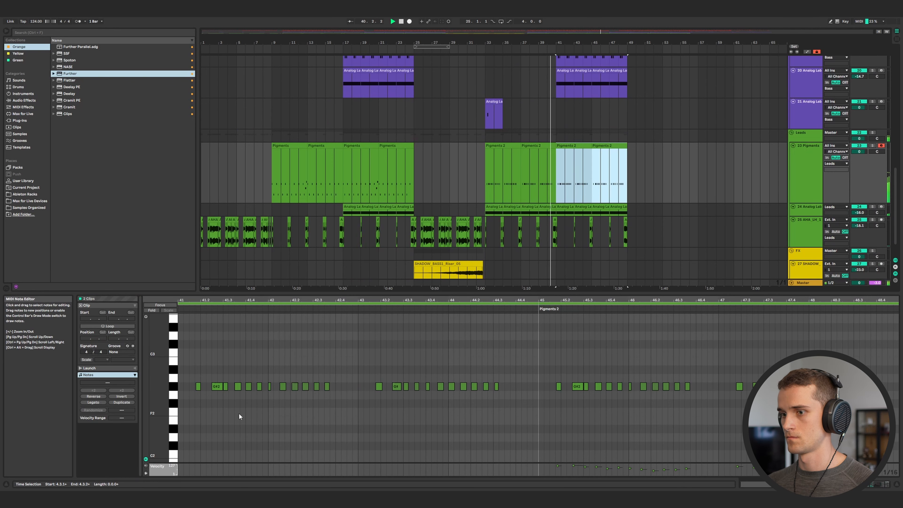
{"action": "key", "text": "ctrl+a"}
{"action": "key", "text": "Up"}
{"action": "key", "text": "Up"}
{"action": "key", "text": "Up"}
{"action": "key", "text": "Up"}
{"action": "key", "text": "Up"}
{"action": "key", "text": "Up"}
{"action": "key", "text": "Up"}
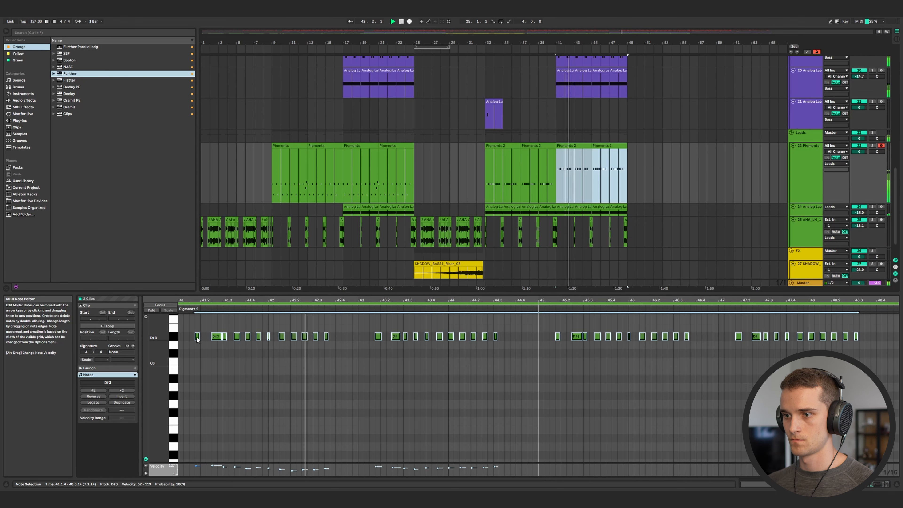